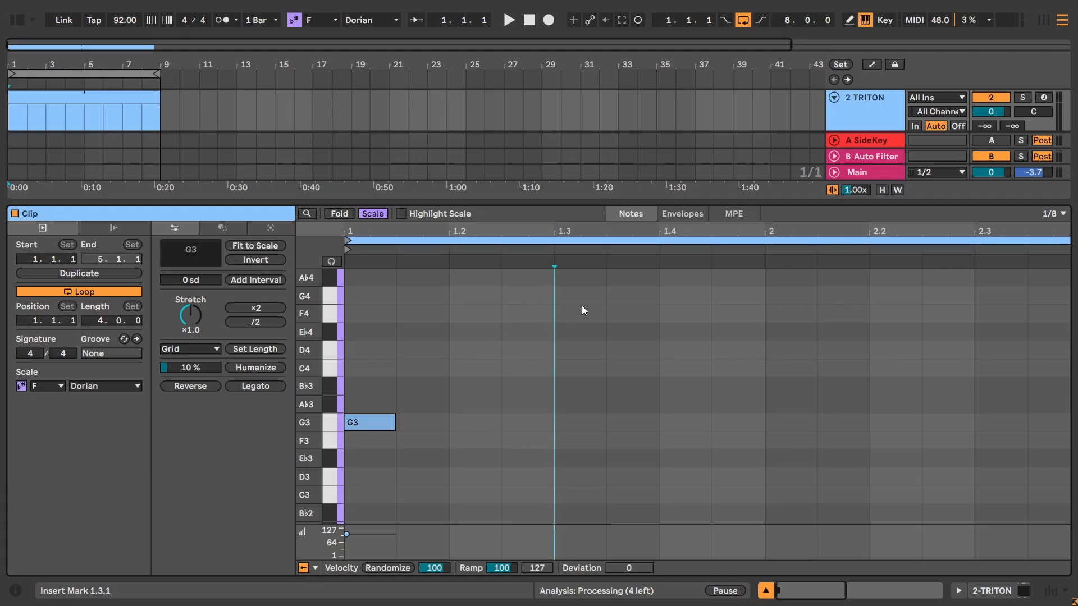
Choose the Step Copy transformation for the clip, select the G3 note, and turn on Step Copy's scale-based pitch option.
click(225, 225)
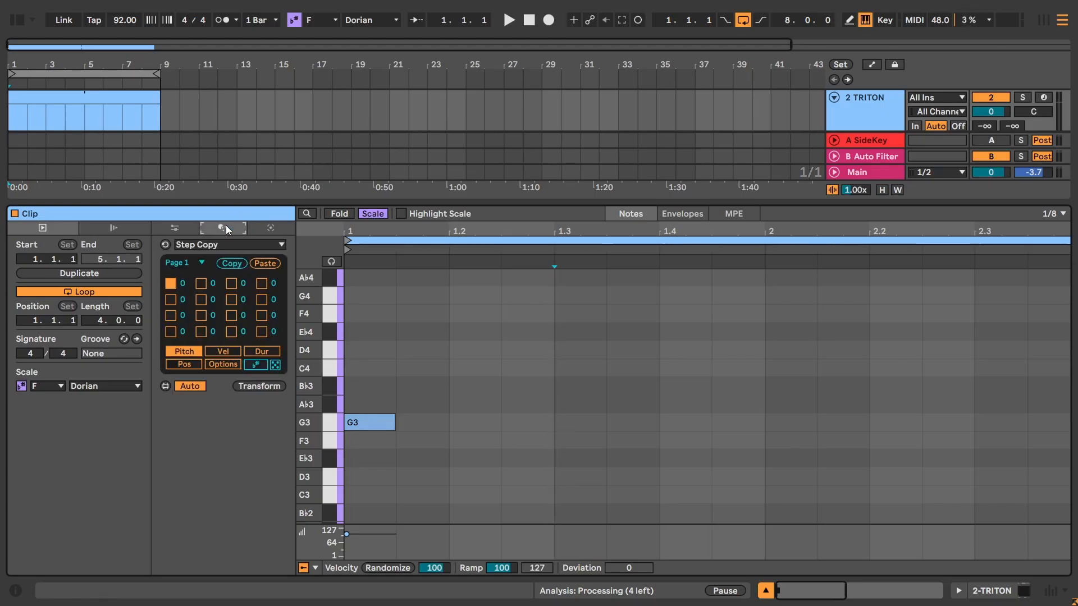
click(221, 244)
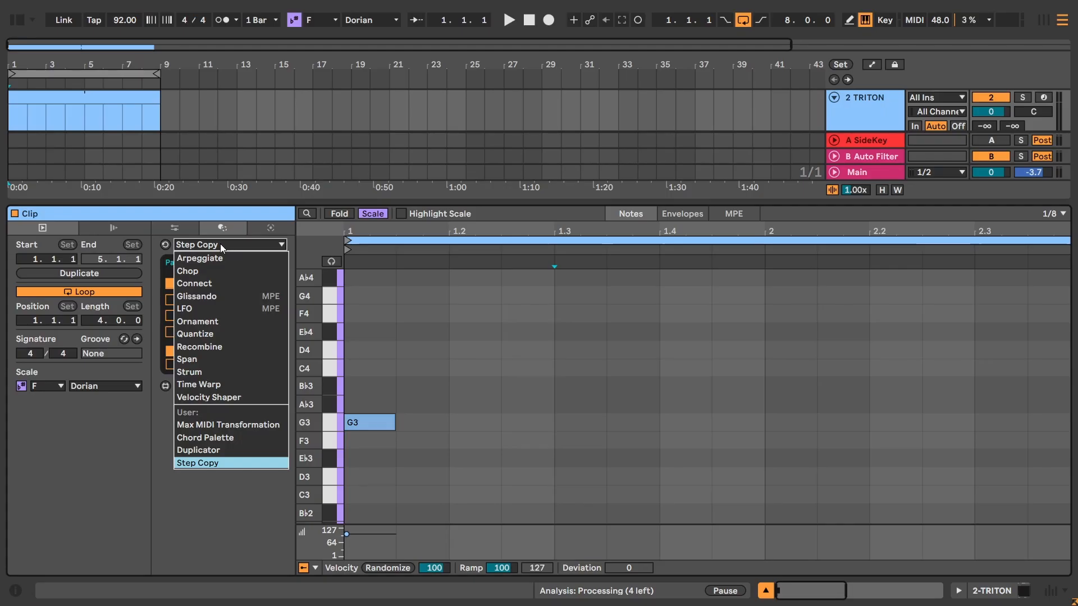
click(204, 463)
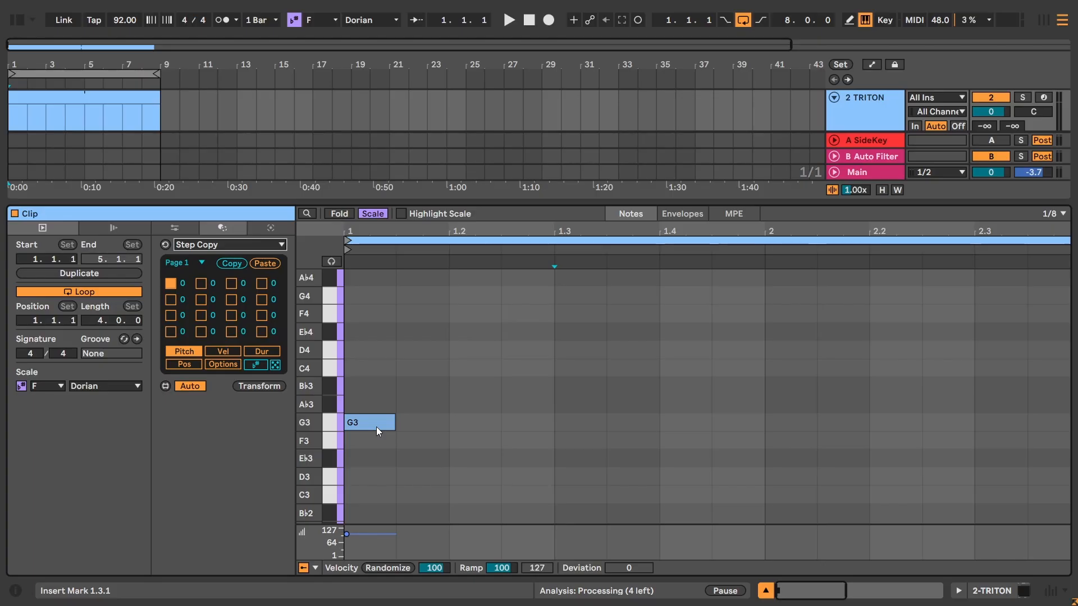
click(373, 368)
drag(363, 383, 367, 443)
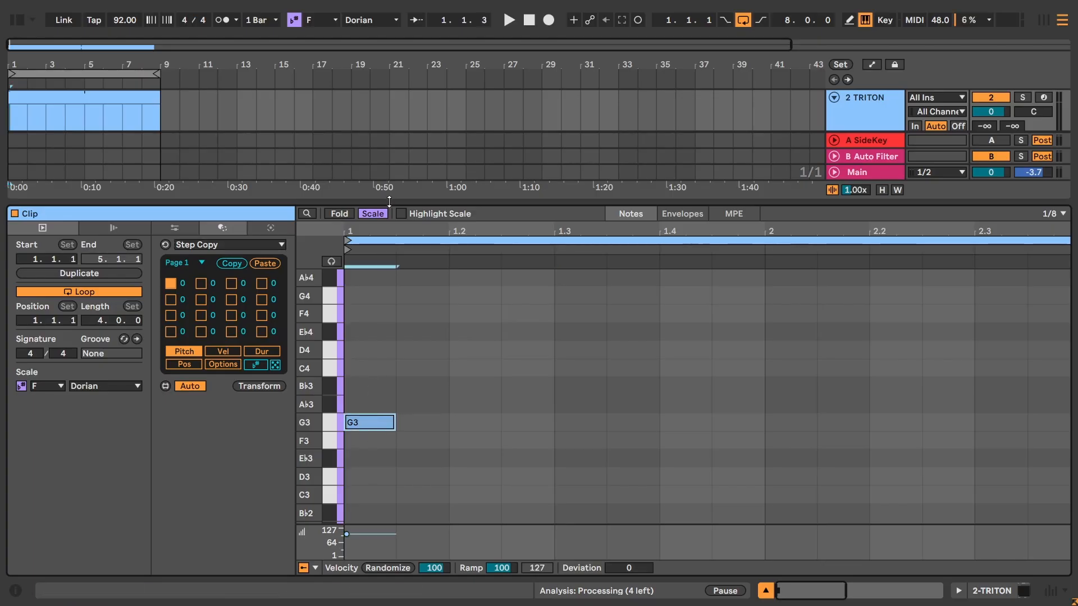
click(261, 365)
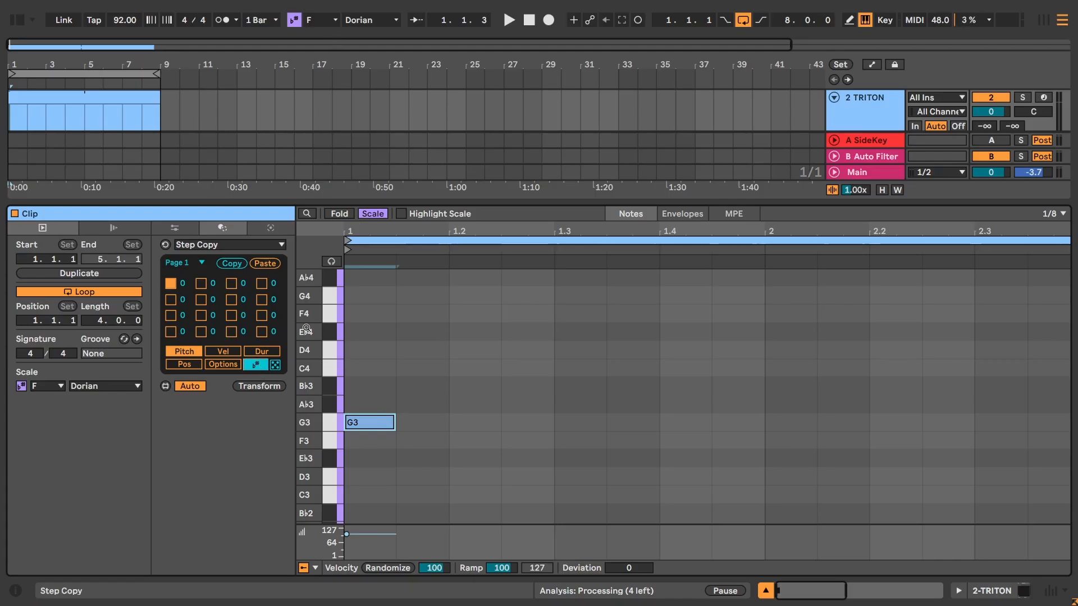
Copy the G3 note to steps 3, 4, 5, 7, 8, 11, 12 and 15 on page 1.
click(170, 283)
click(231, 283)
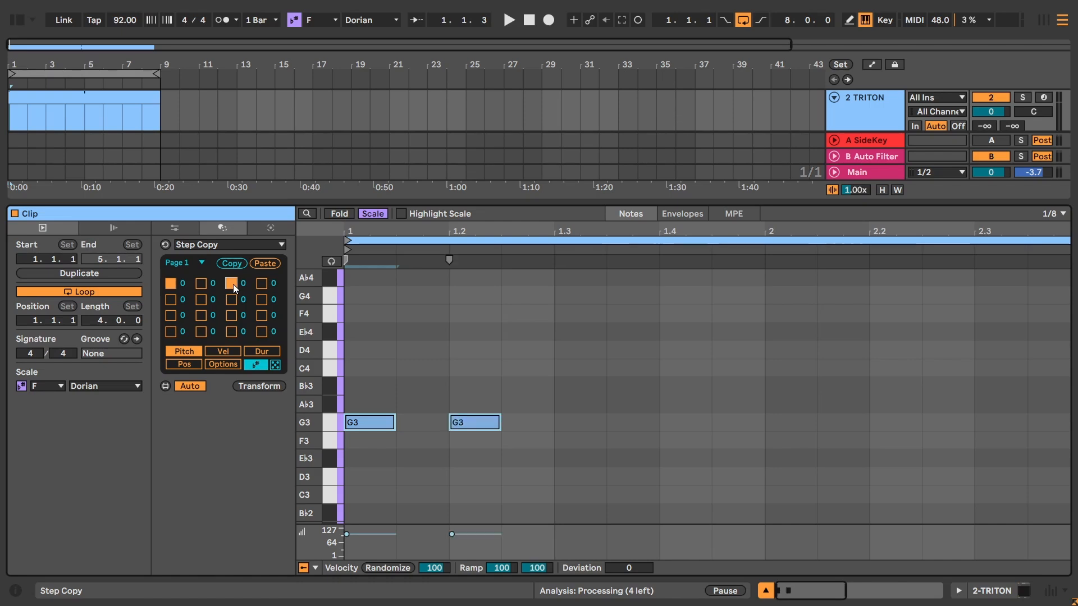
click(259, 283)
click(170, 299)
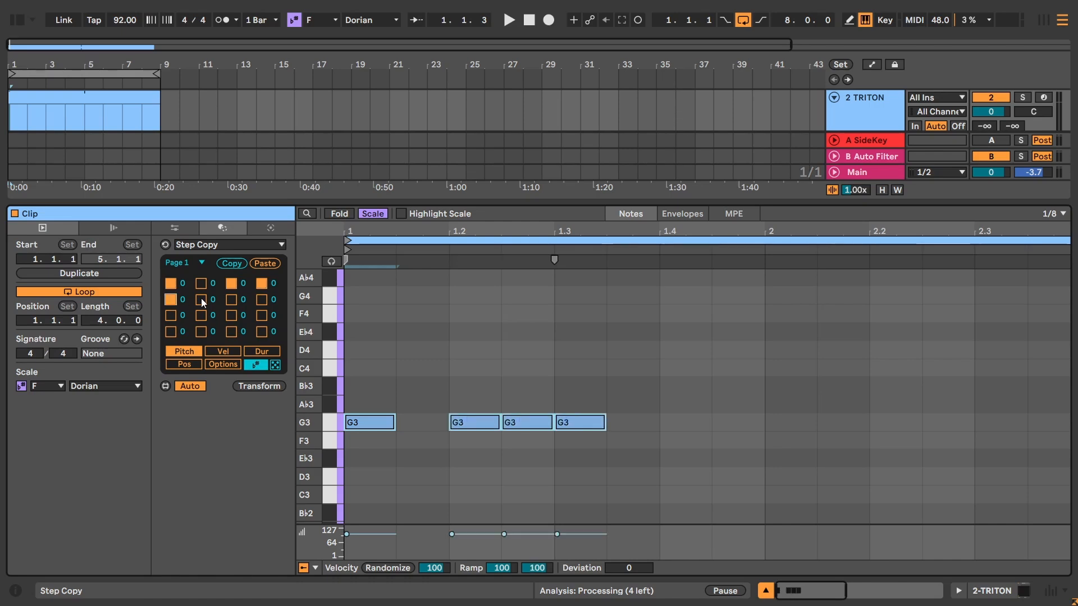
click(231, 299)
click(261, 299)
click(231, 316)
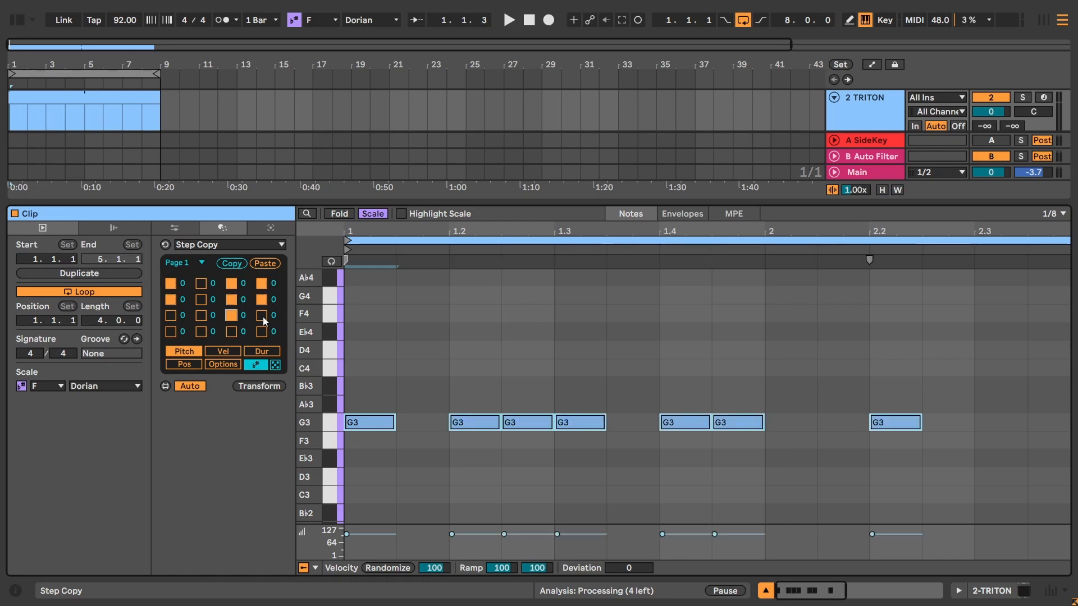
click(261, 315)
click(230, 332)
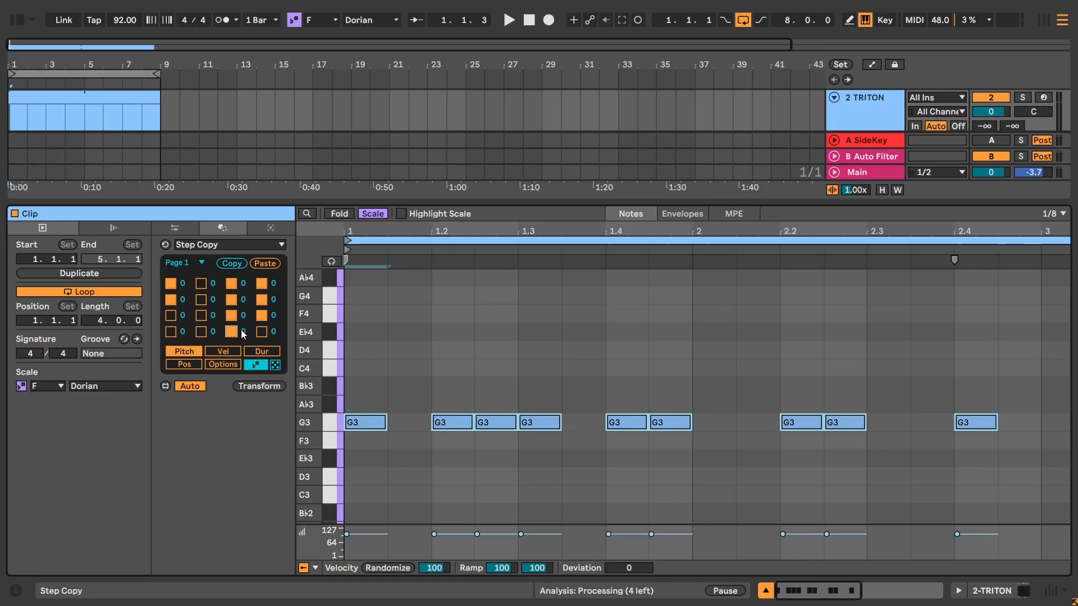
Set the pitch offset to 2 for steps 3 and 7 and -2 for step 8, and activate step 16.
scroll(247, 302, up, 2)
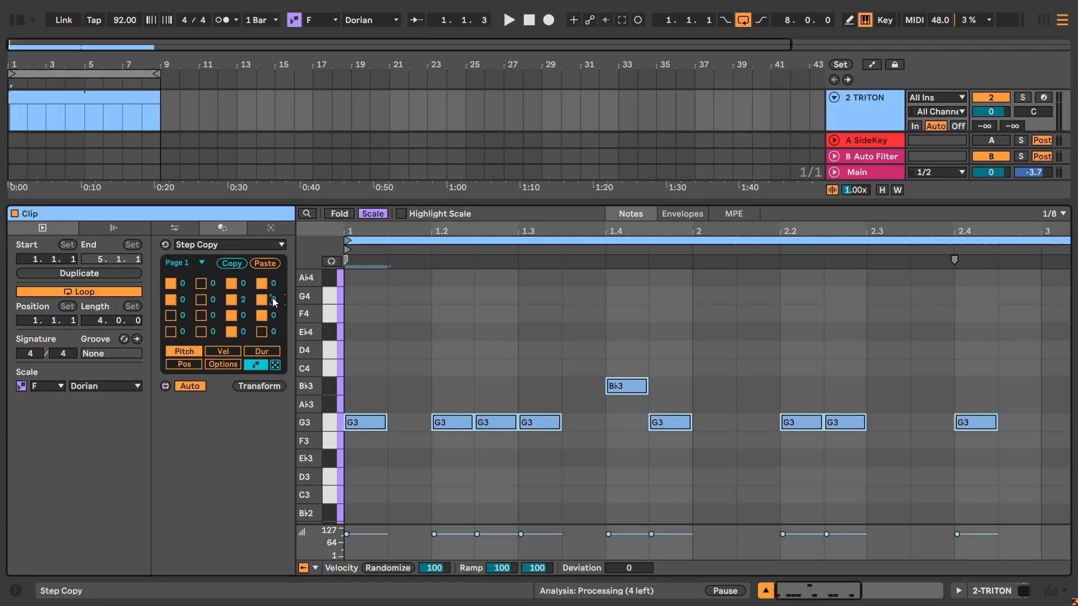
scroll(274, 300, down, 1)
scroll(274, 299, down, 1)
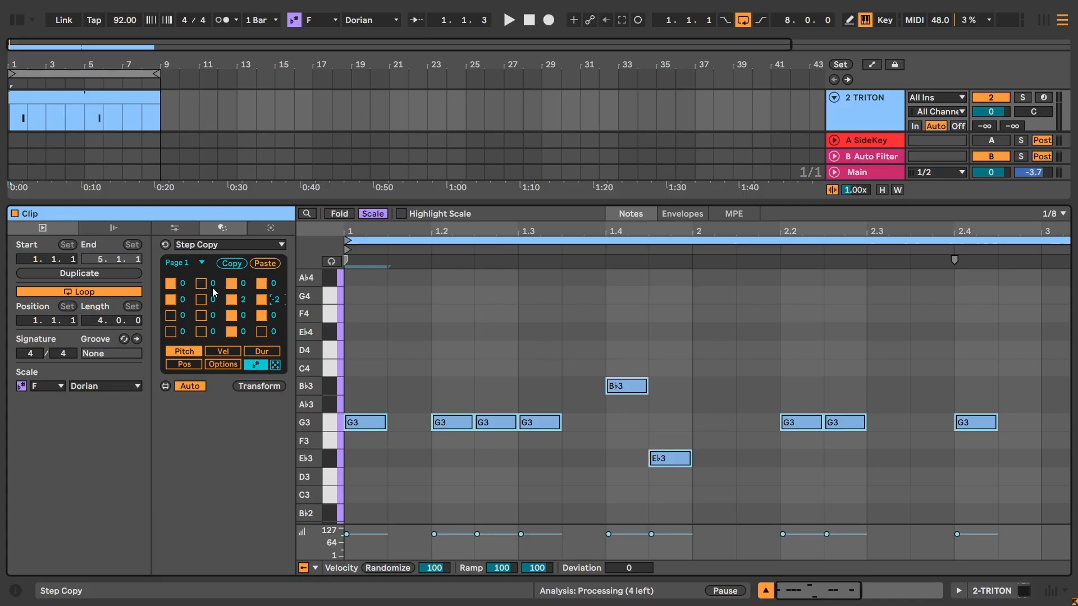
scroll(248, 284, up, 2)
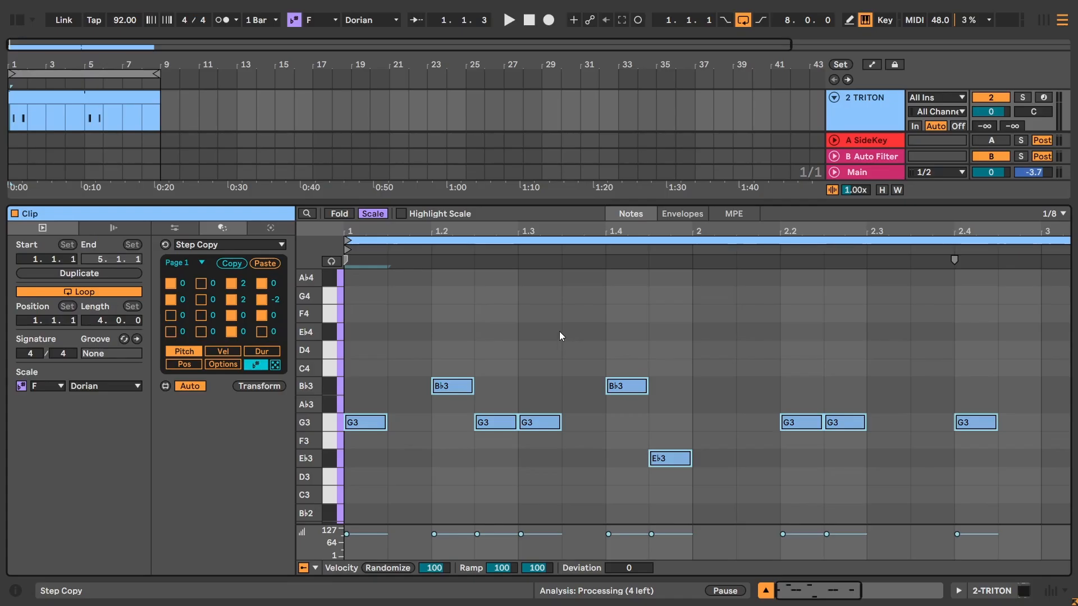
click(262, 331)
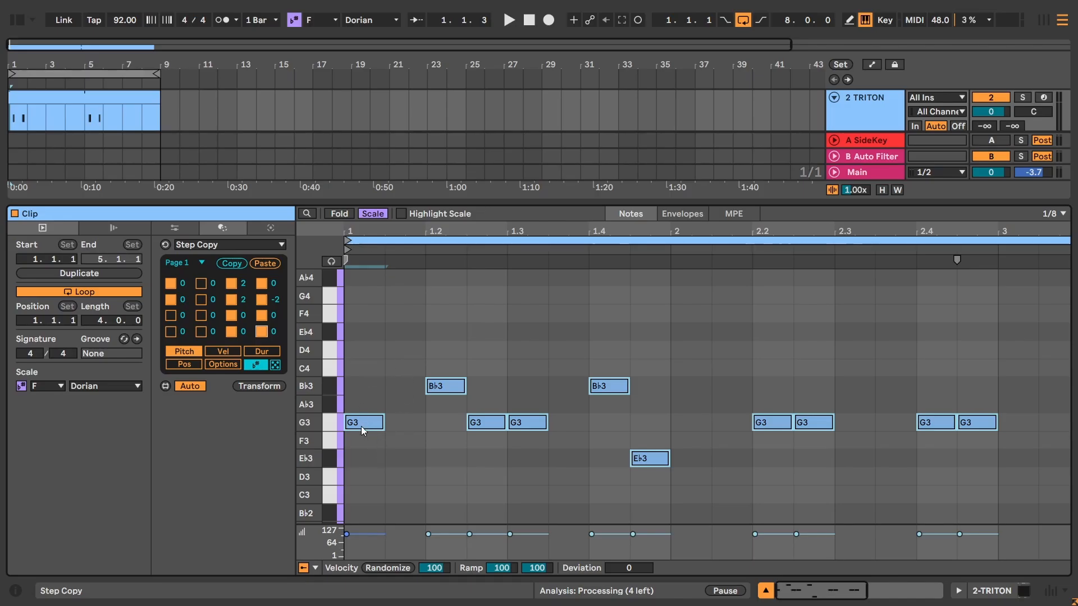
Set velocities of steps 3, 4 and 8 to 71, 42 and 57, and durations of steps 4 and 8 to 66 and 100.
click(223, 351)
mouse_move(246, 282)
mouse_down()
mouse_move(247, 310)
mouse_move(246, 299)
mouse_move(275, 292)
mouse_move(276, 302)
mouse_move(275, 289)
mouse_move(280, 305)
mouse_move(269, 284)
mouse_move(268, 299)
mouse_move(280, 293)
mouse_up()
click(261, 351)
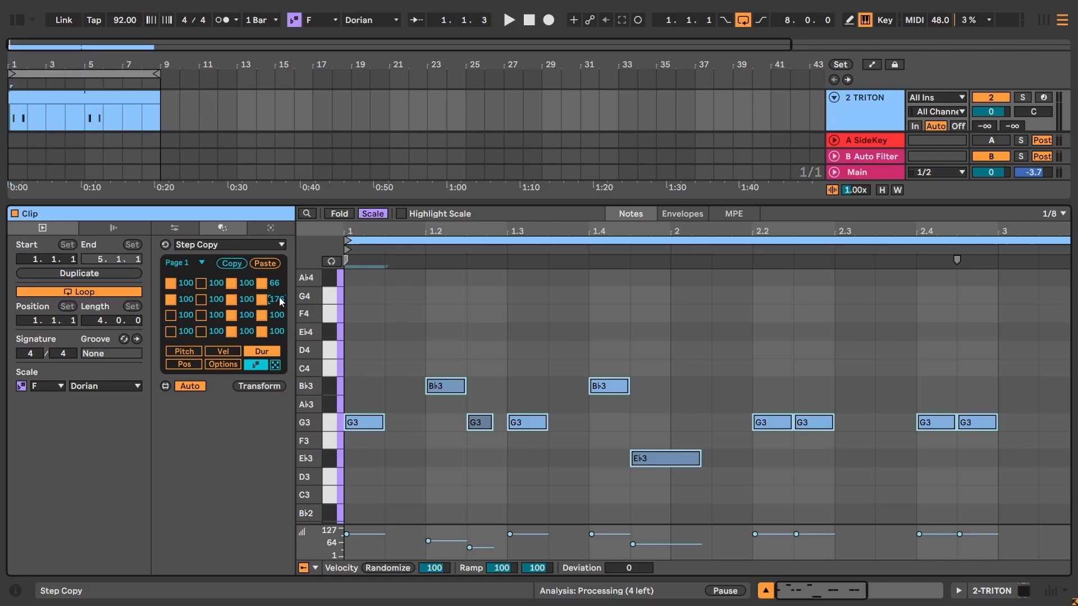
double_click(280, 299)
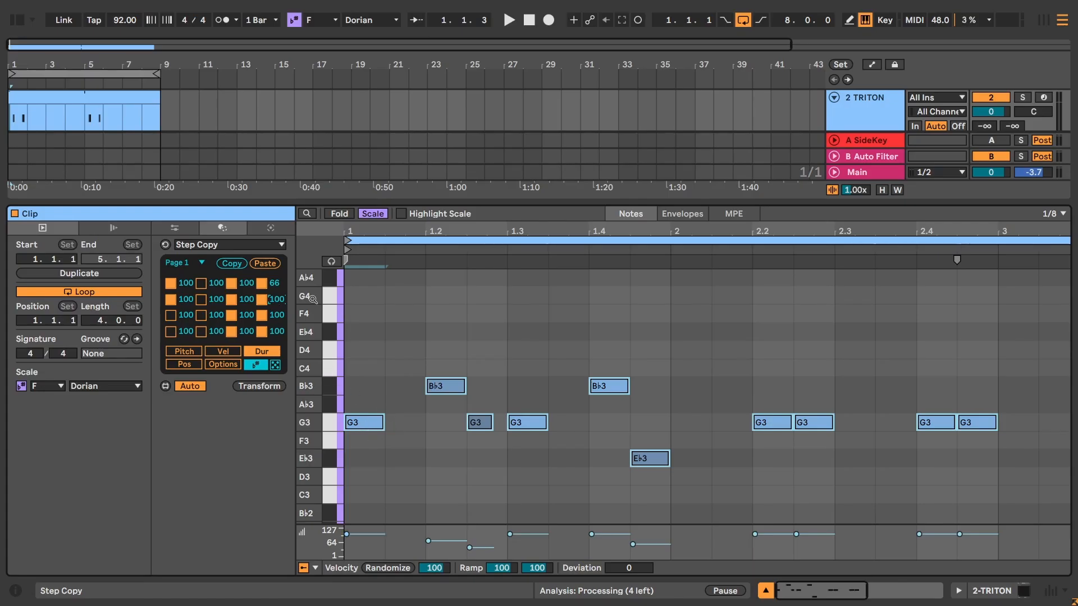
click(223, 352)
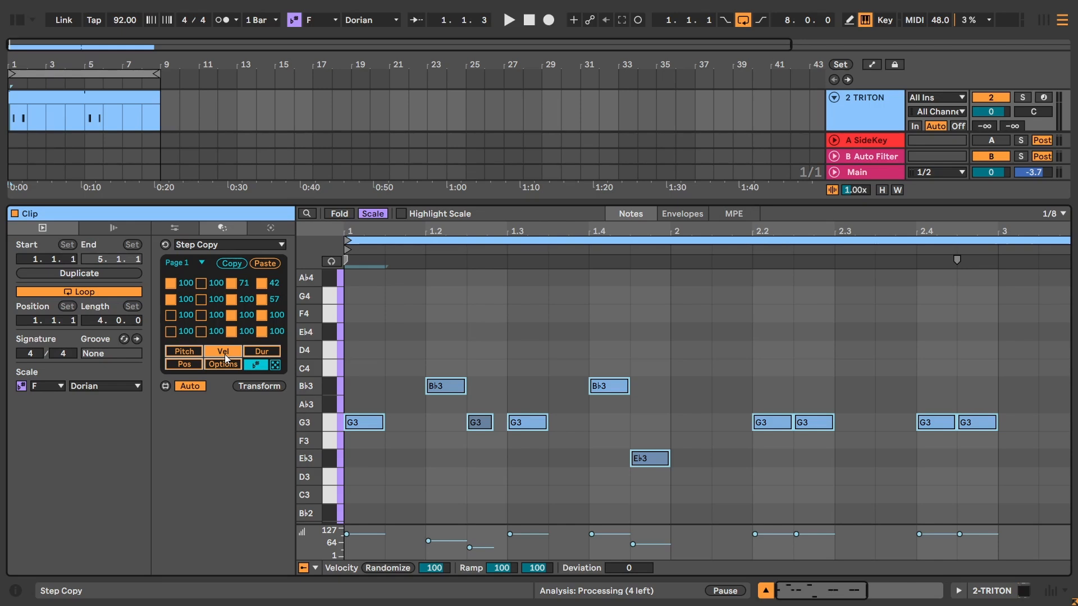
click(191, 351)
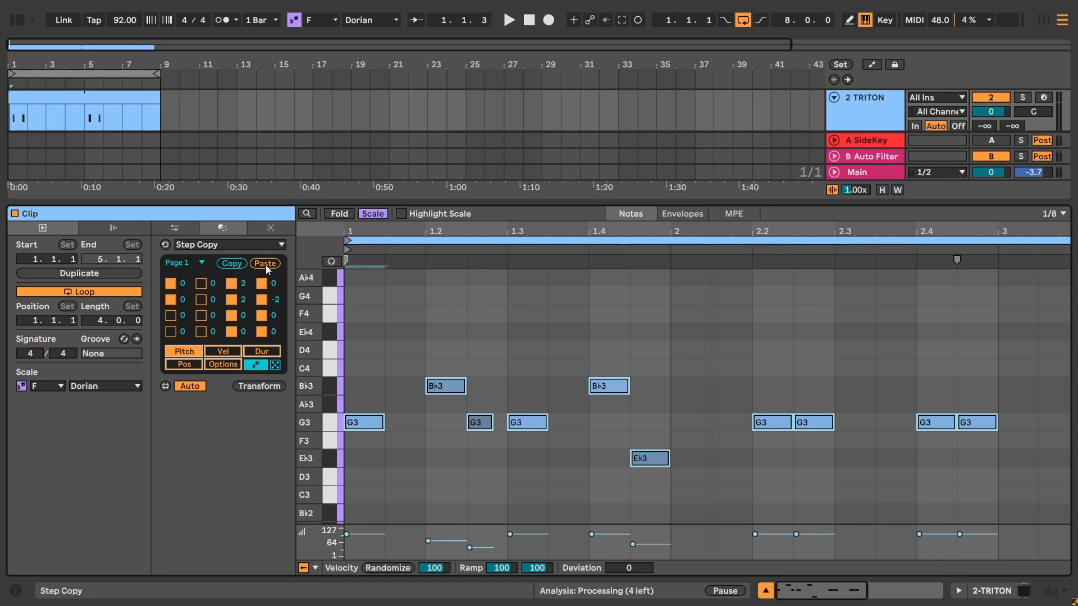
Clear the page 1 pattern back to only its first step.
click(265, 264)
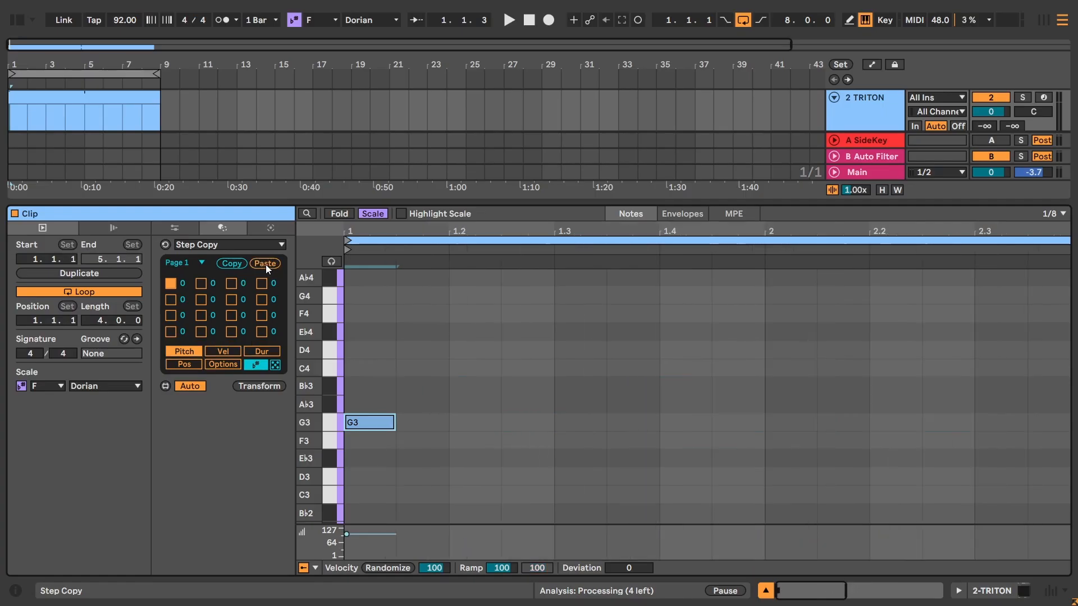
drag(375, 234, 358, 202)
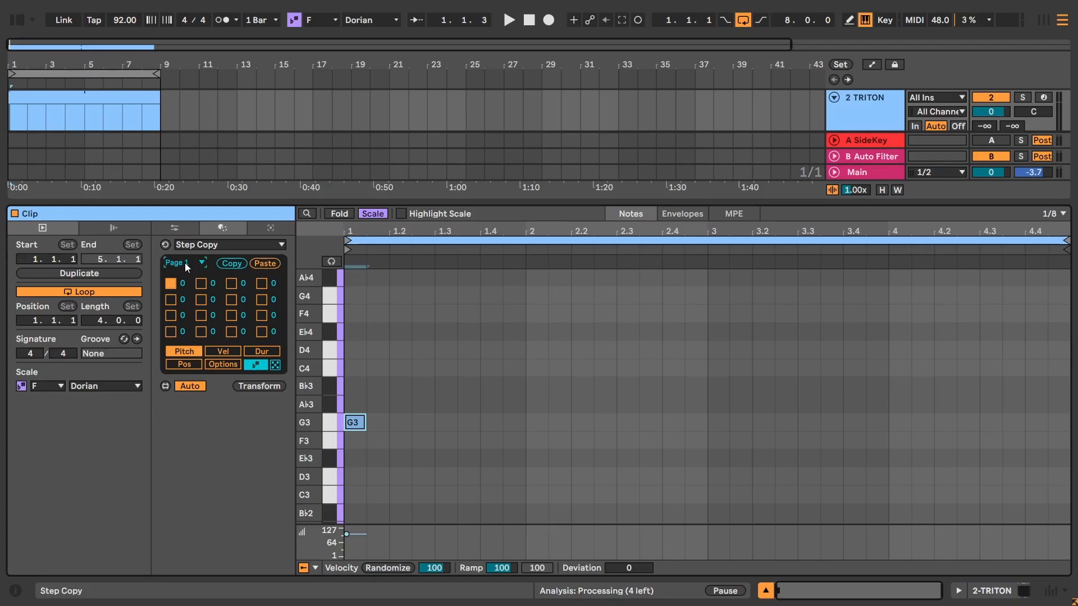
click(186, 264)
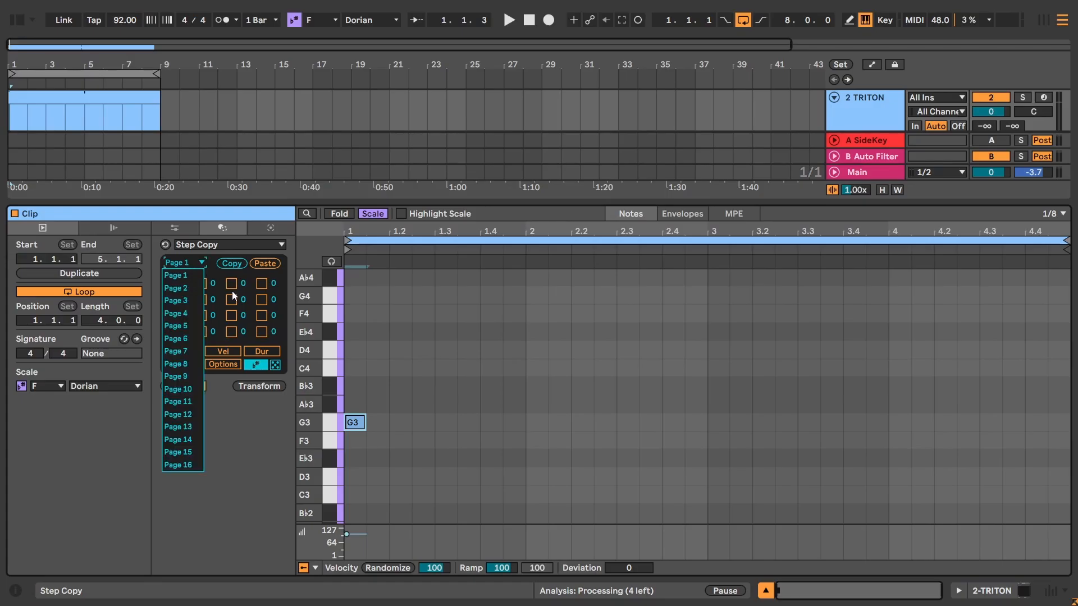
click(243, 424)
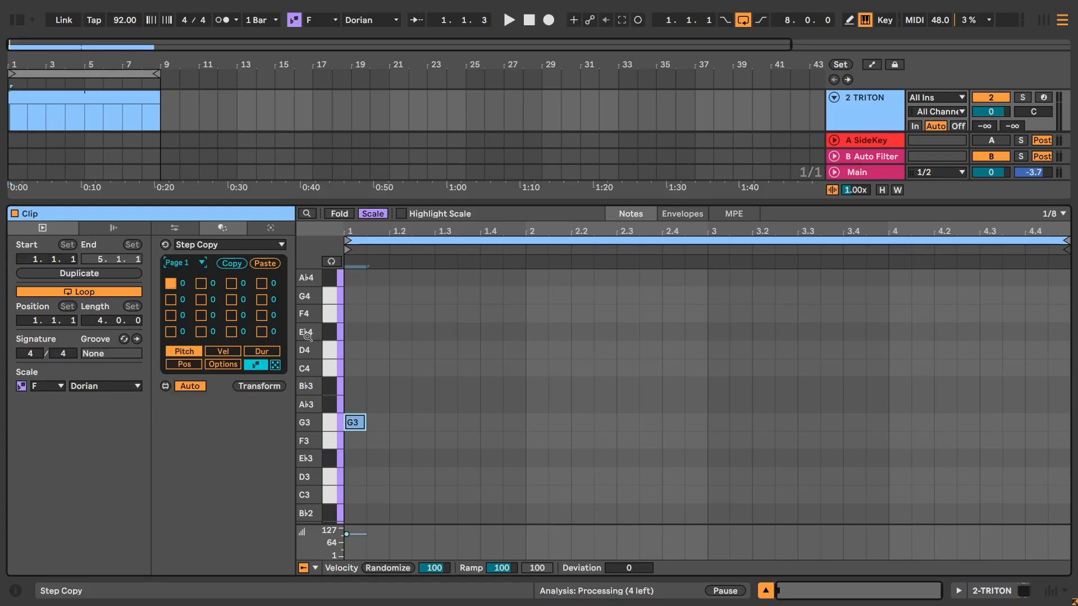
Activate steps 7, 9, 11, 15 and 16 on page 1 to copy the G3 note there.
click(231, 300)
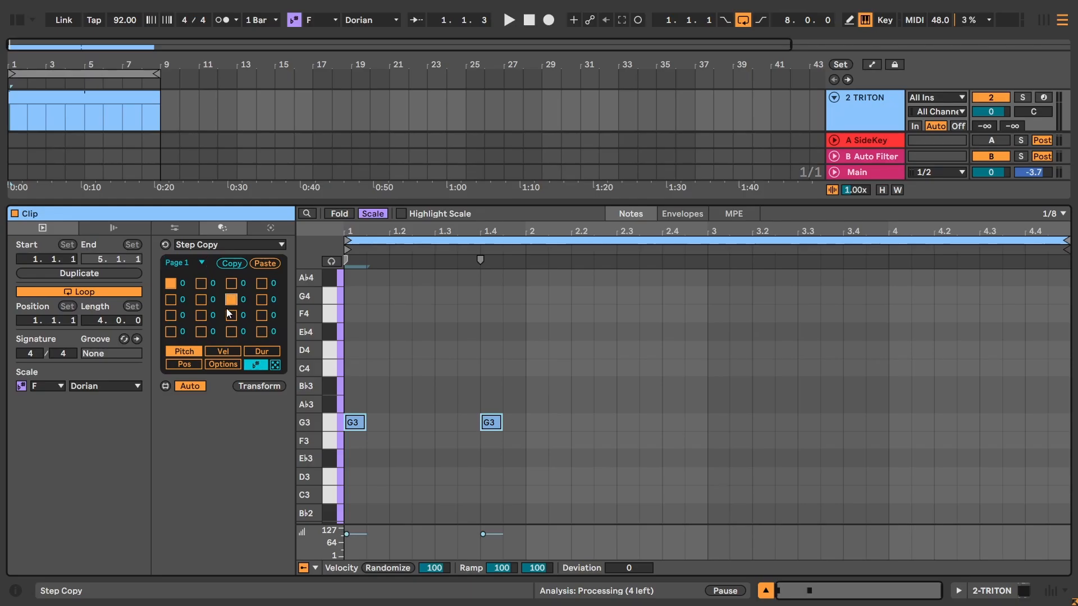
click(171, 316)
click(230, 315)
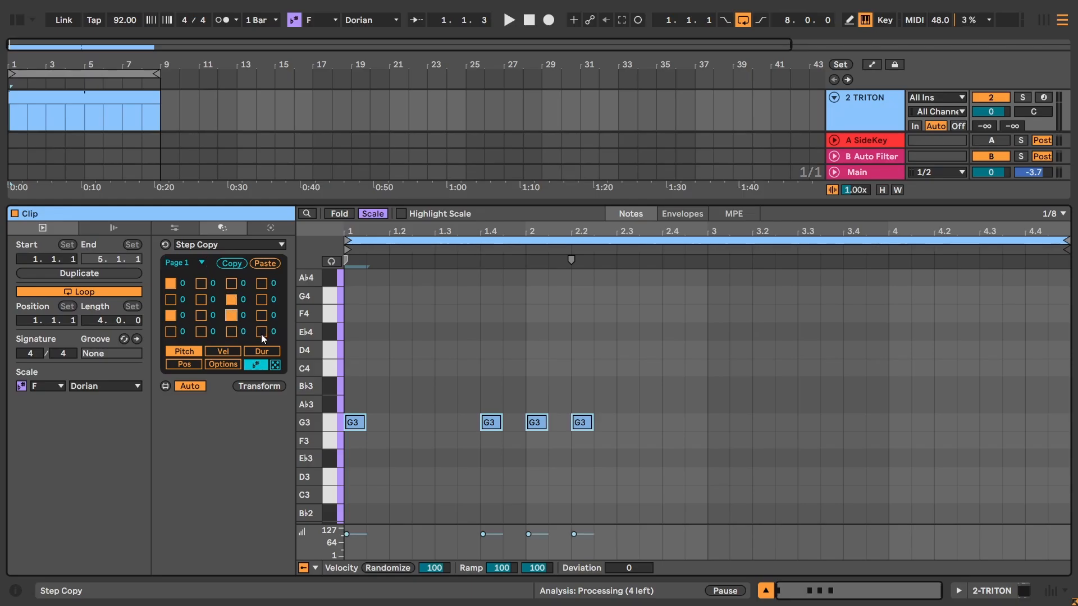
click(261, 331)
click(230, 330)
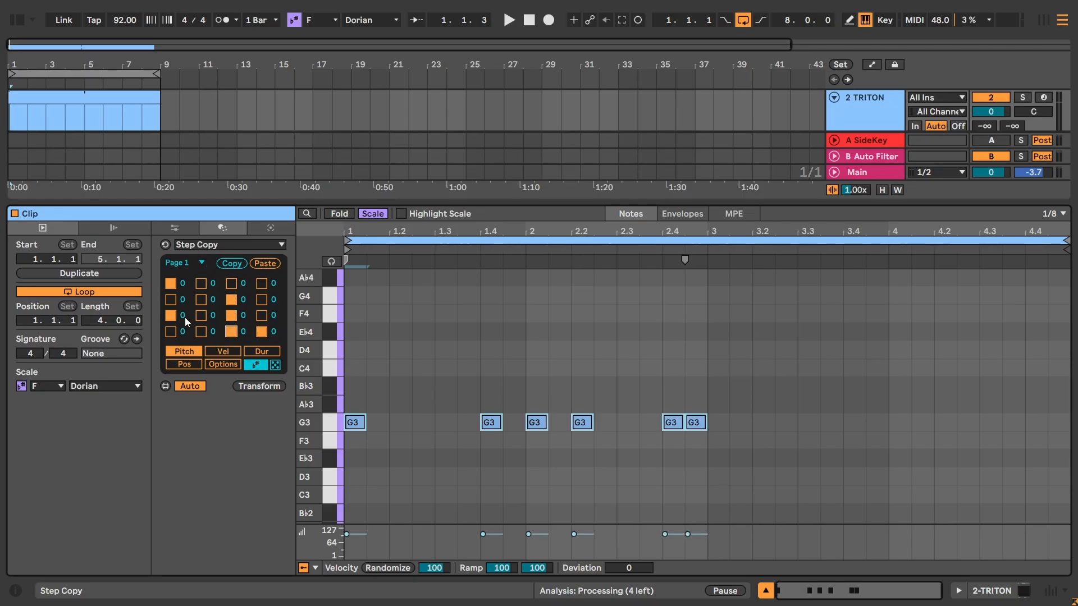
On page 2, activate steps 1, 9, 11, 15 and 16, and set pitch offsets of steps 11, 15 and 16 to 2, 4 and 3.
click(187, 262)
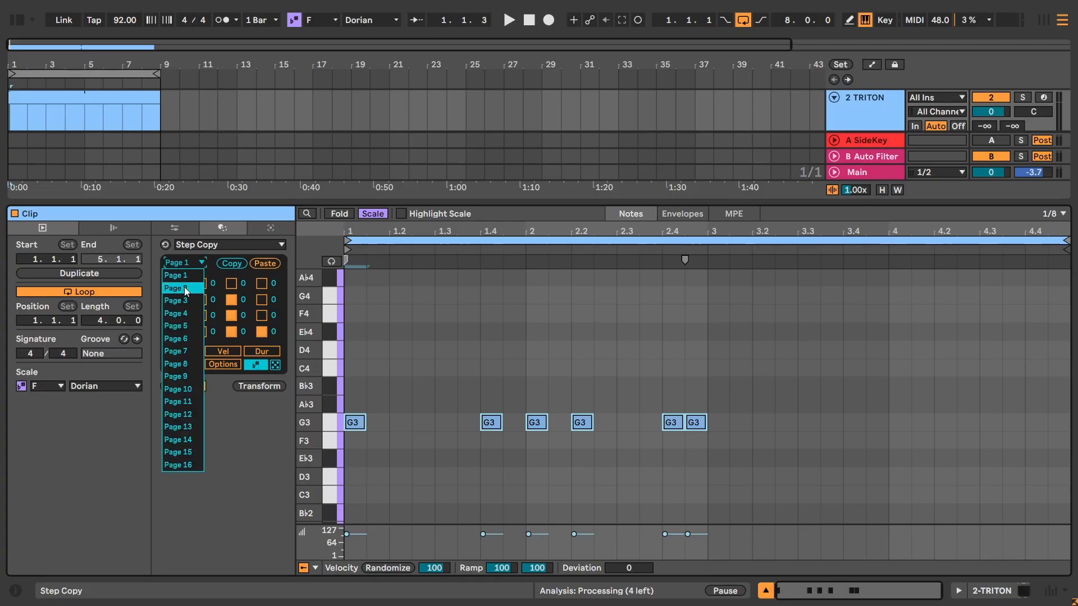
click(184, 287)
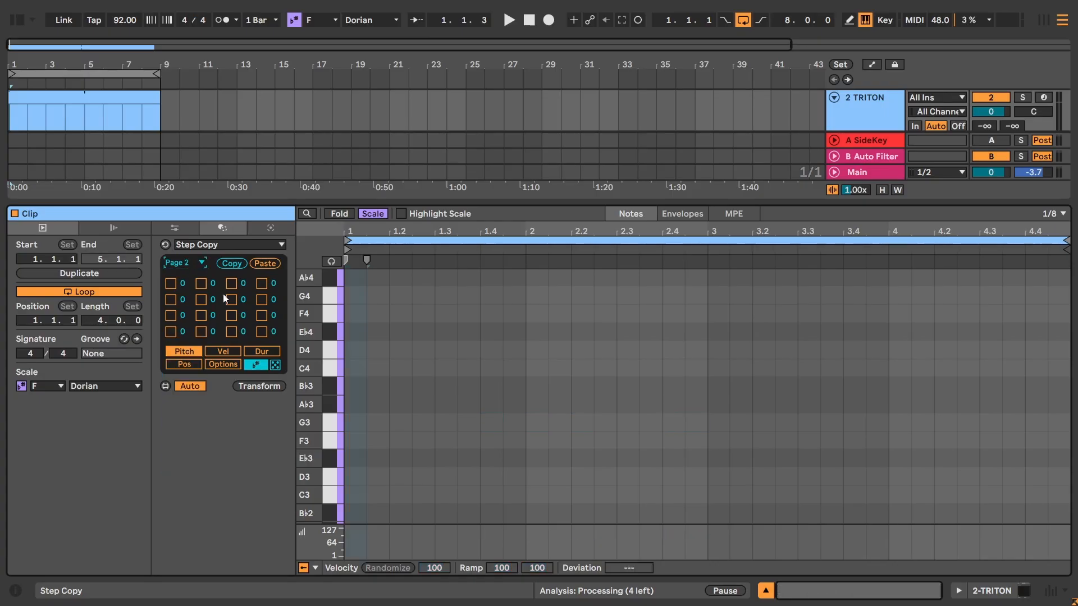
click(171, 283)
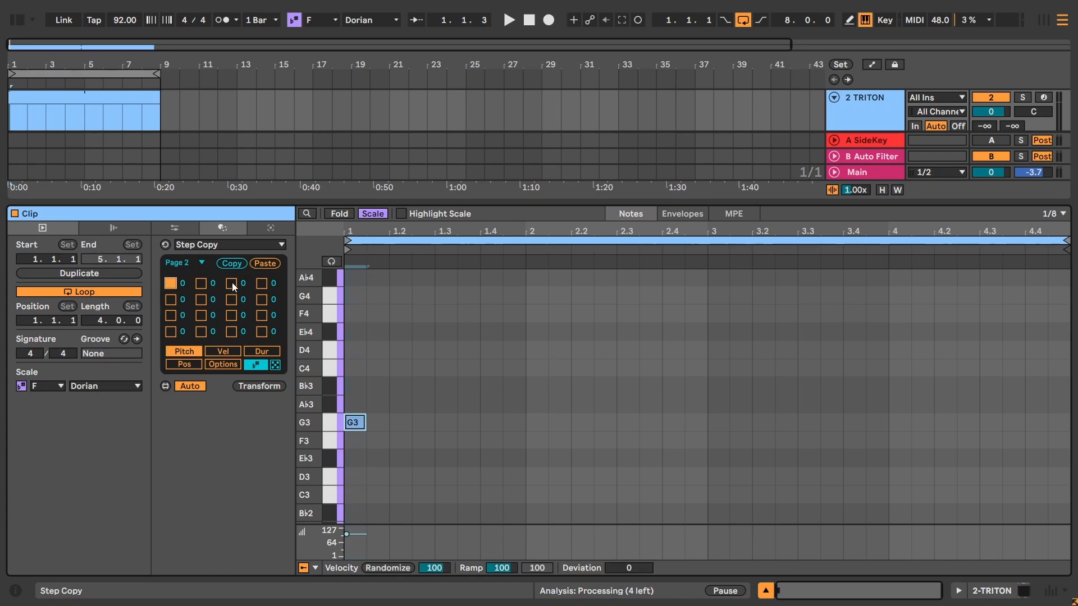
click(171, 316)
click(231, 316)
click(230, 332)
click(262, 332)
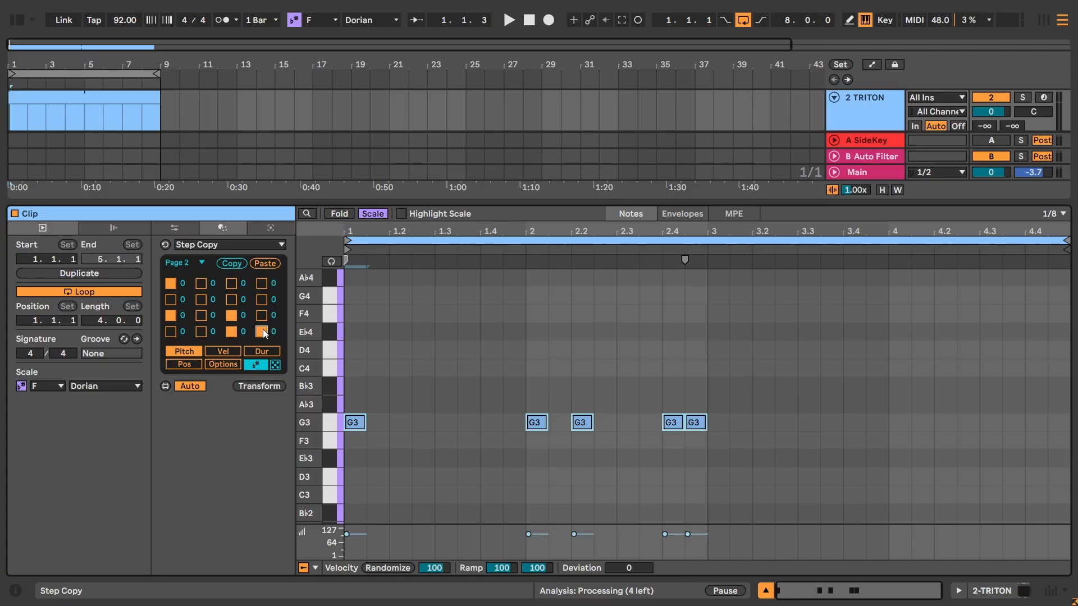
drag(243, 318, 243, 321)
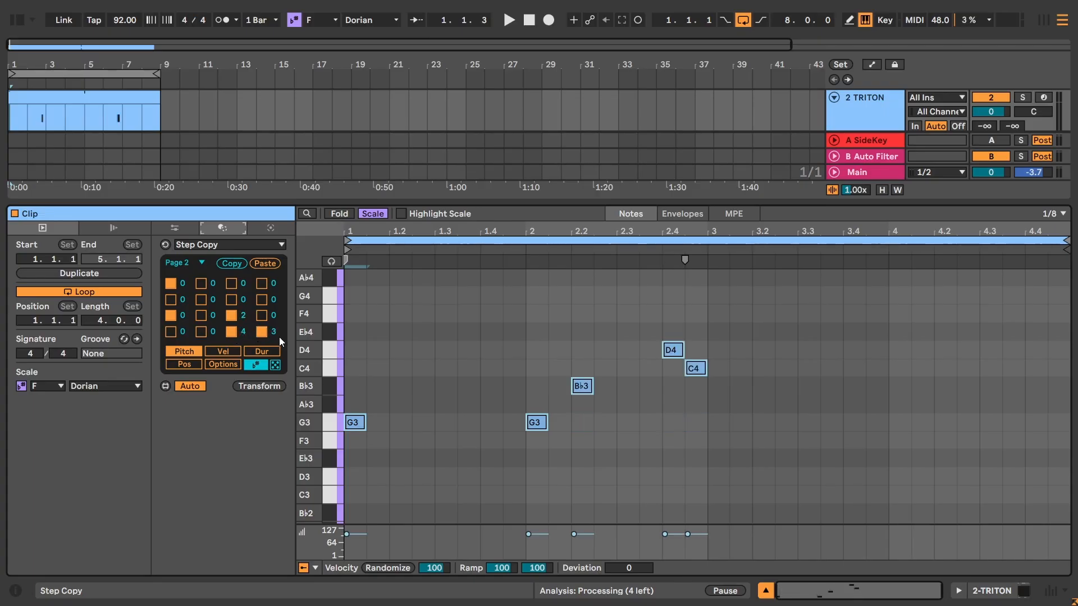
Switch to page 1 and back to page 2 to compare their step patterns.
click(186, 265)
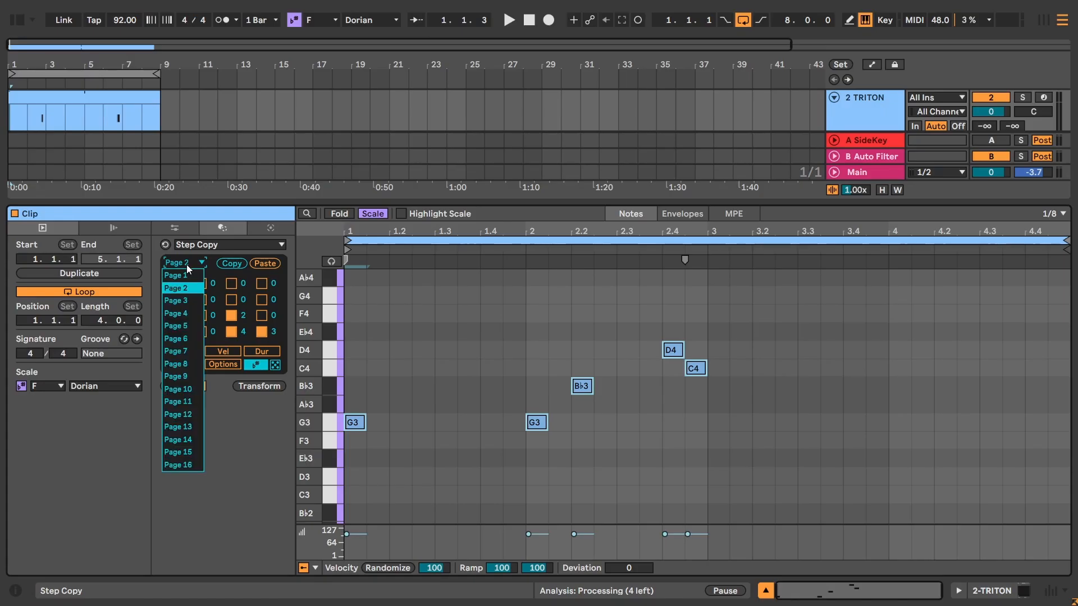
click(183, 279)
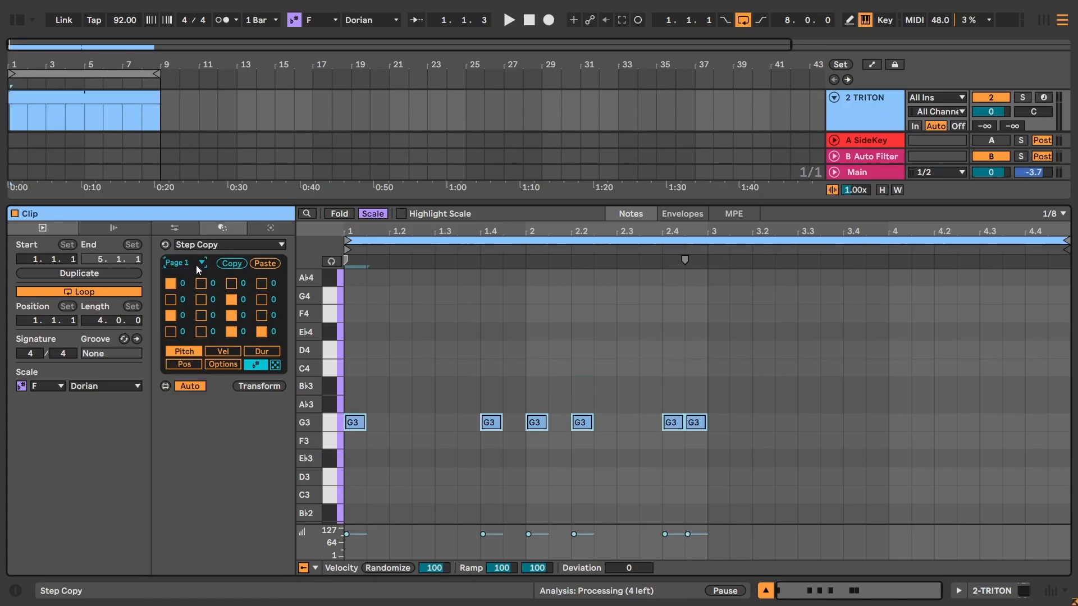
click(202, 262)
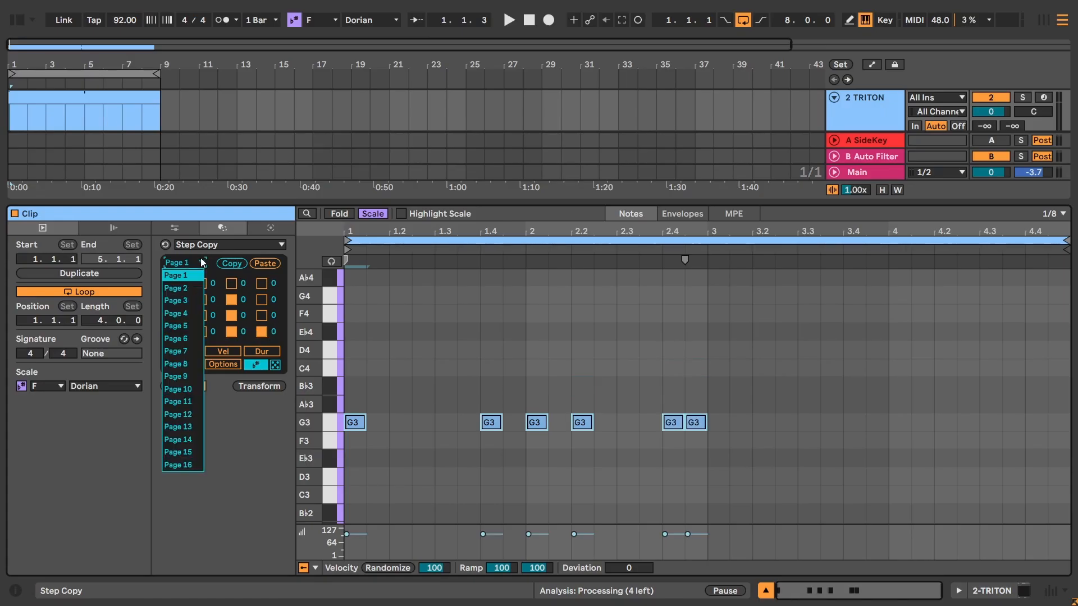
click(190, 287)
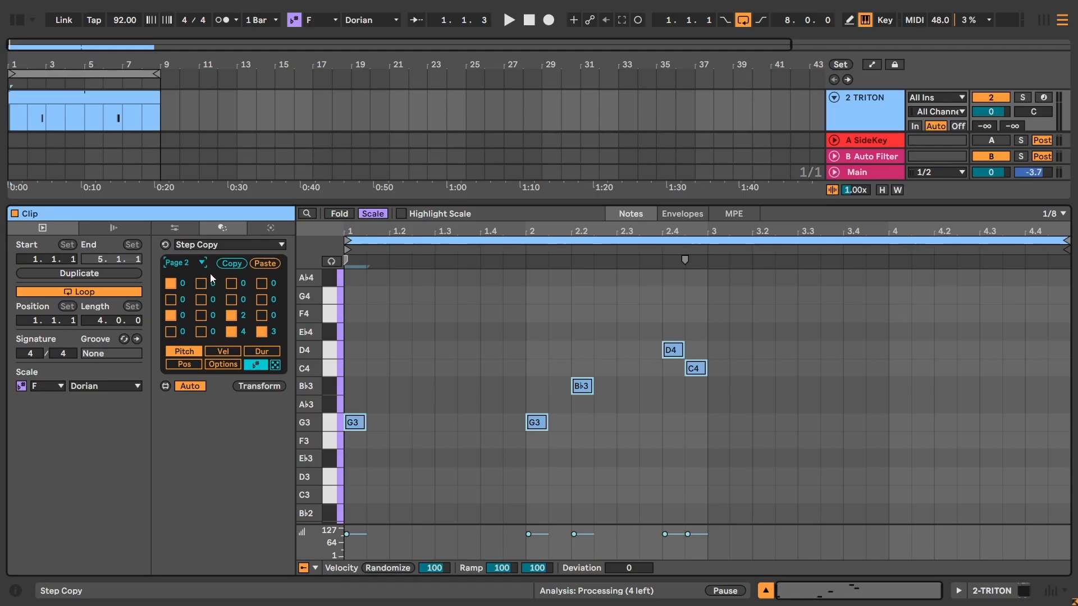
Paste the page 2 step pattern into page 3.
click(193, 262)
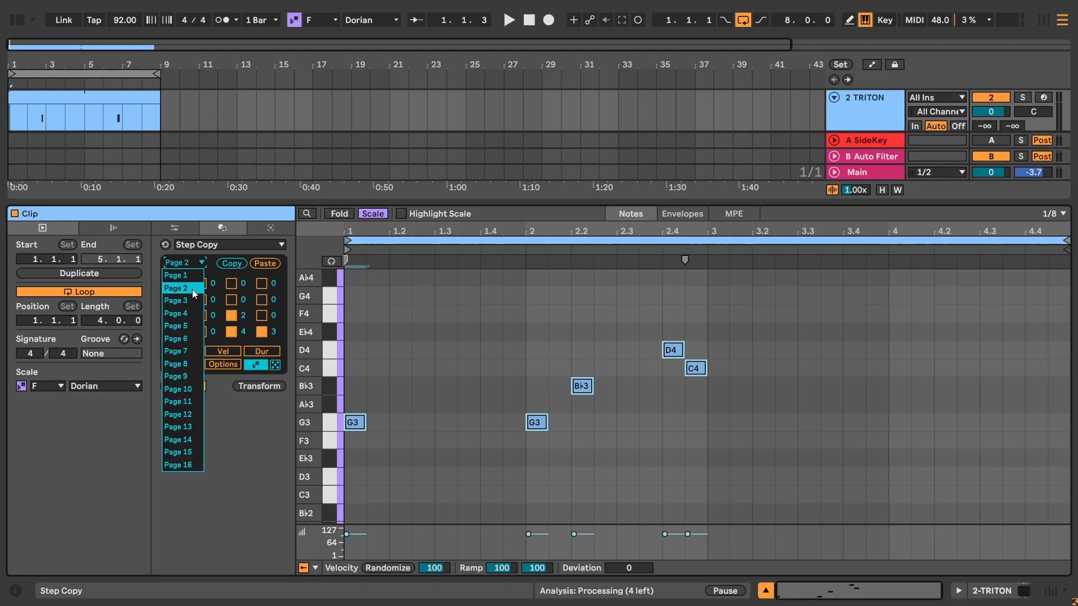
click(192, 301)
click(263, 265)
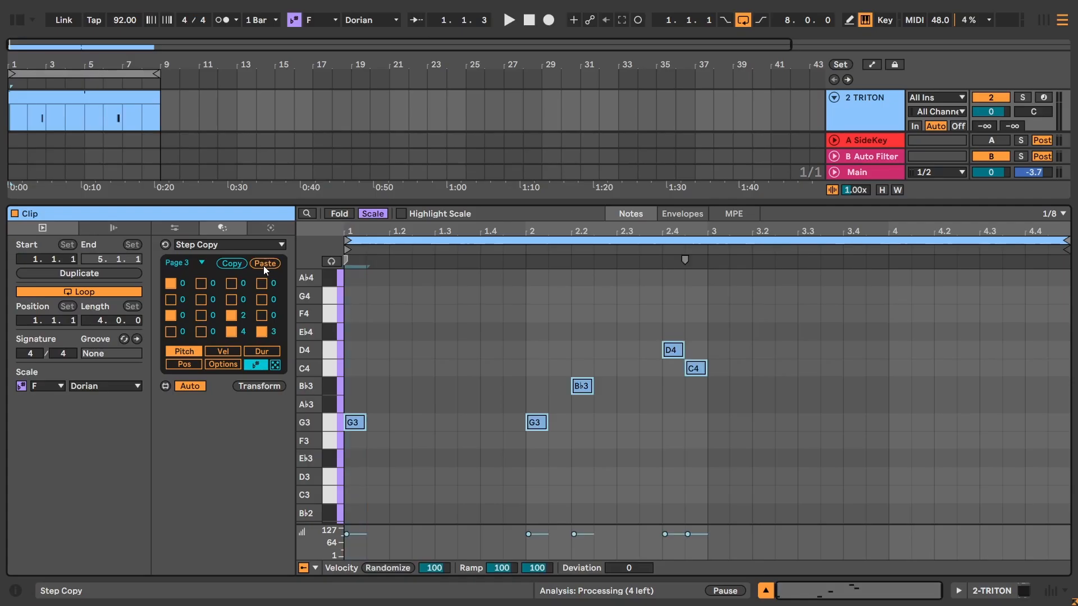
On page 3, set the position offset of step 11 to 4 and of step 9 to 6.
click(187, 262)
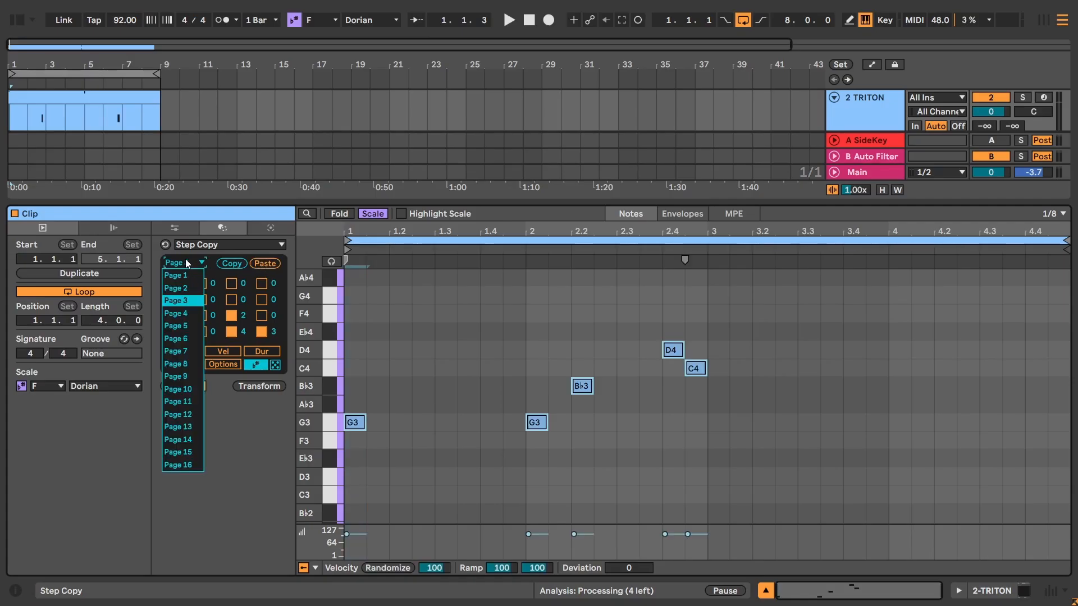
click(216, 255)
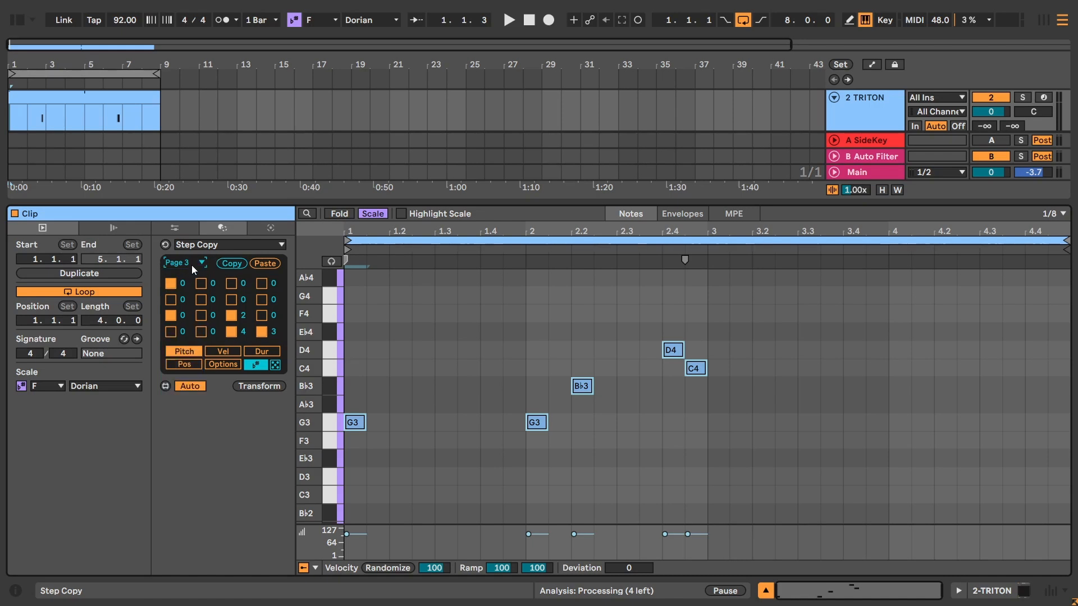
click(188, 364)
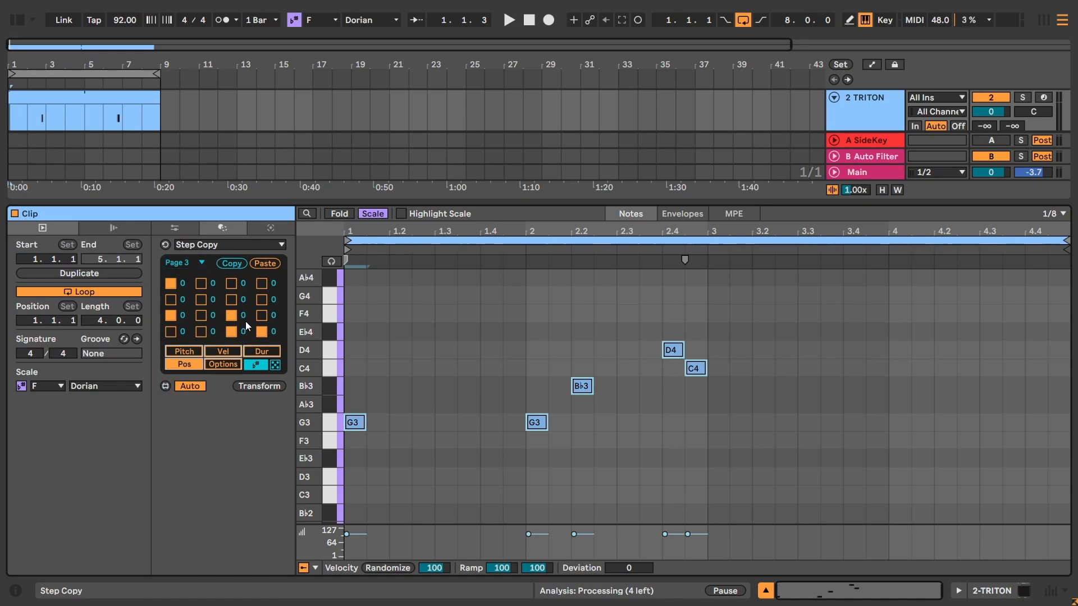
drag(245, 314, 245, 310)
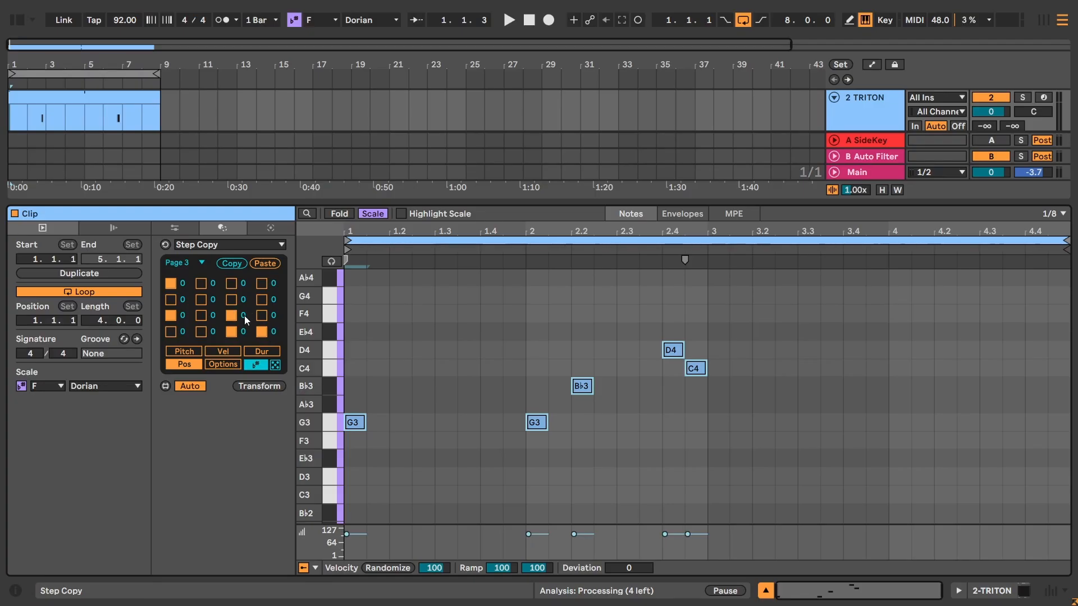
drag(247, 320, 245, 315)
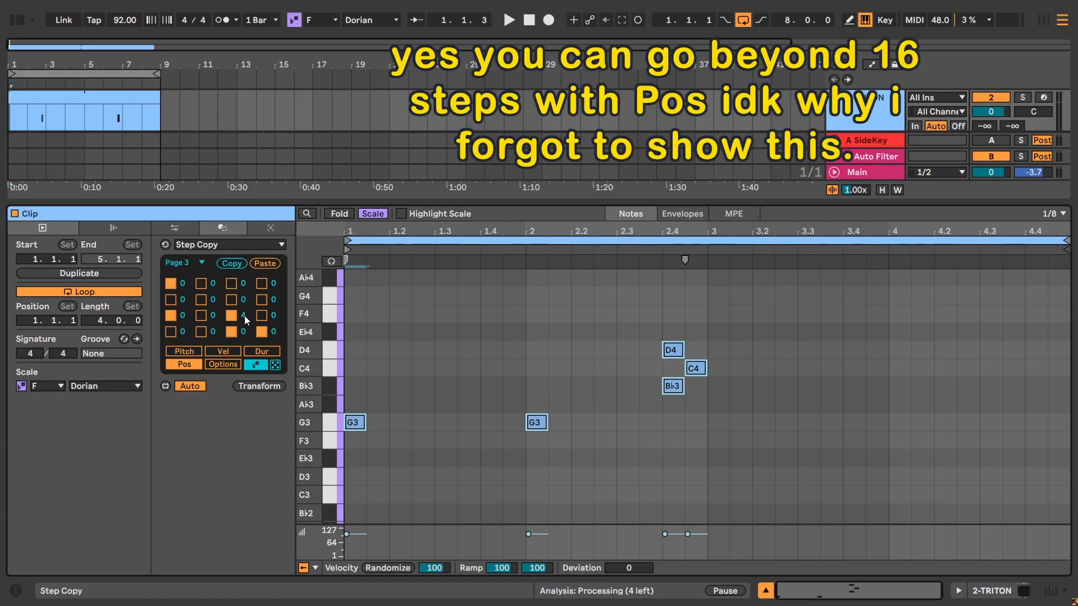
drag(185, 321, 185, 321)
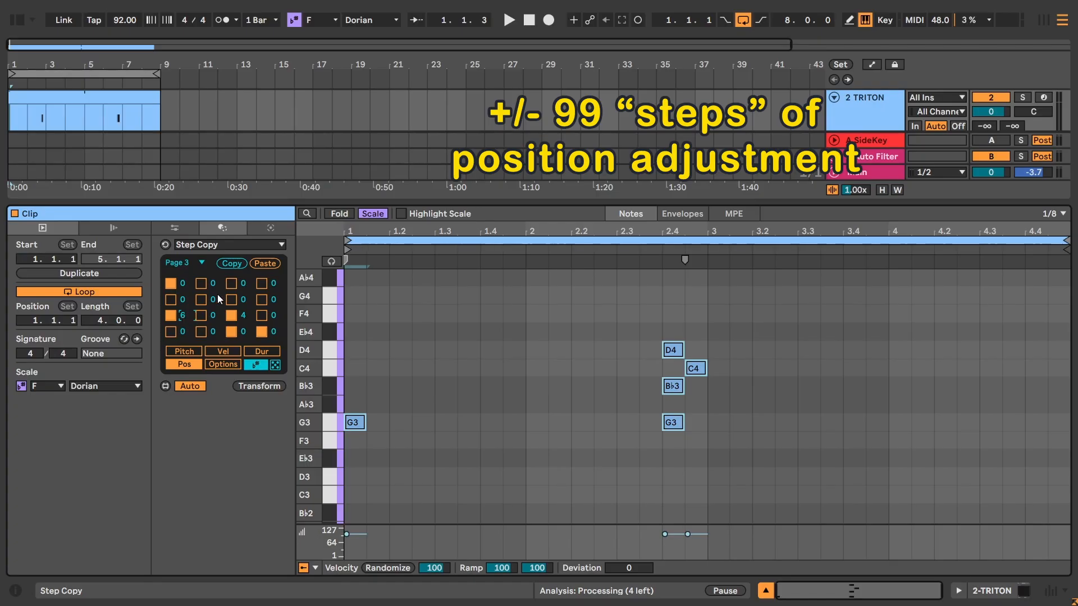
Switch to page 2 and back to page 3 to compare their position offsets and note placement.
click(188, 264)
click(179, 289)
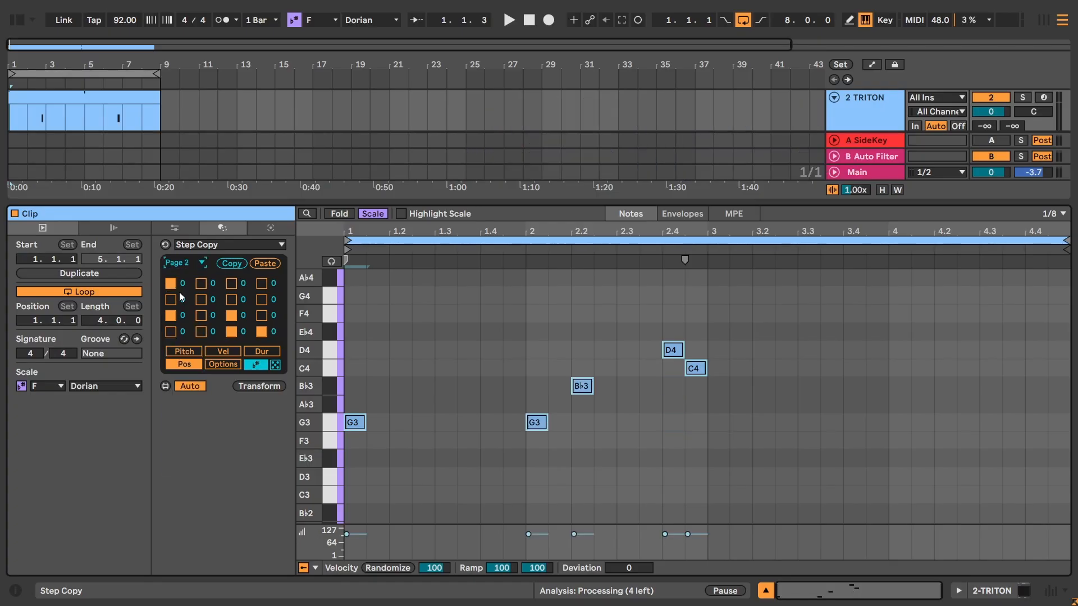
click(182, 263)
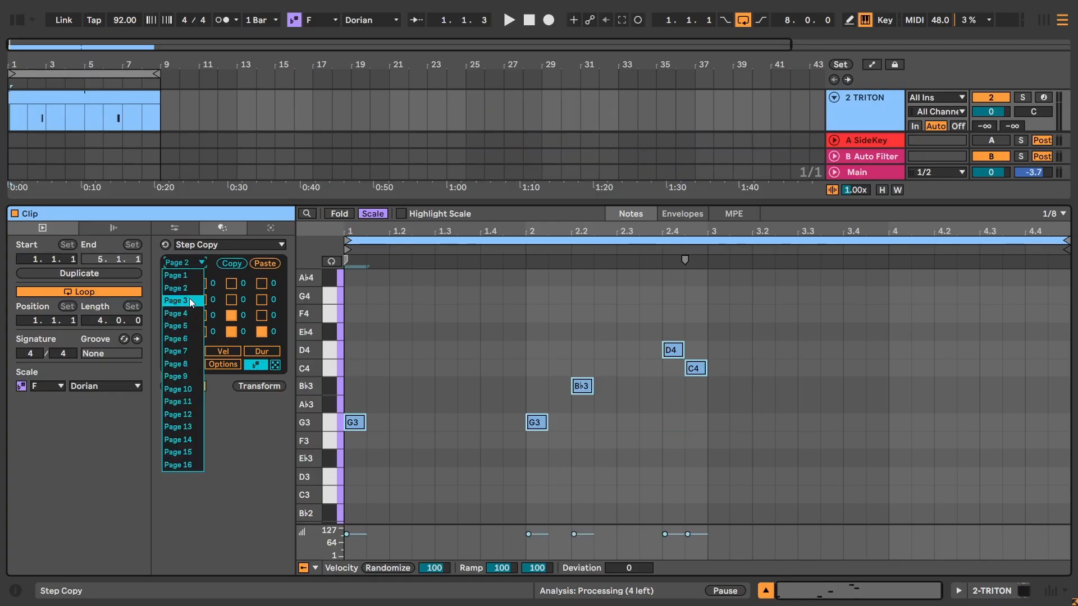
click(189, 299)
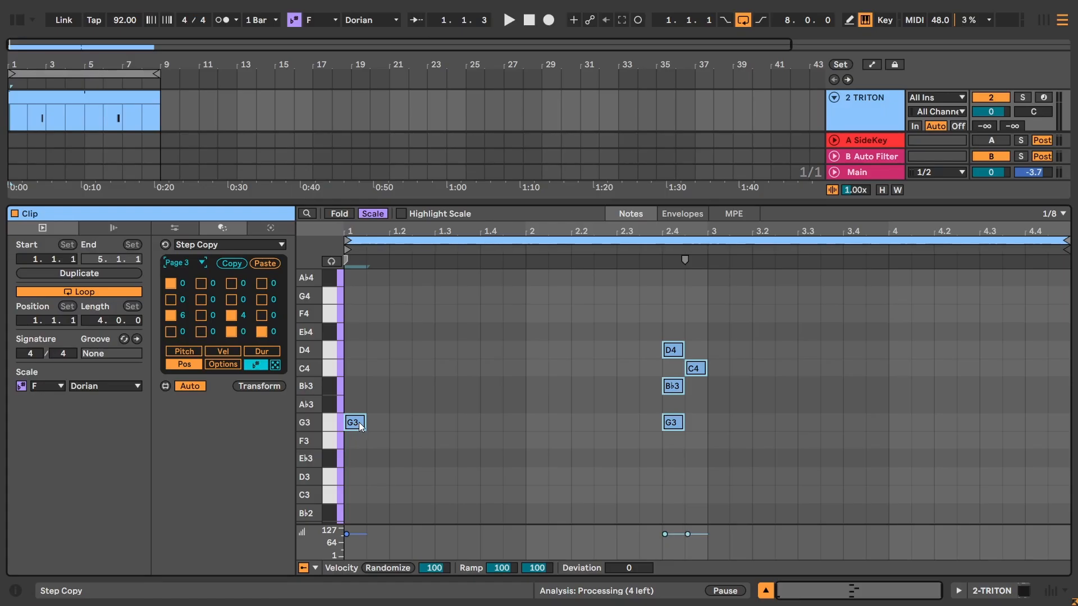
Delete the copied notes near bar 2.4 and add B♭3, D4 and F4 above the G3 note at the clip start.
drag(645, 300, 729, 456)
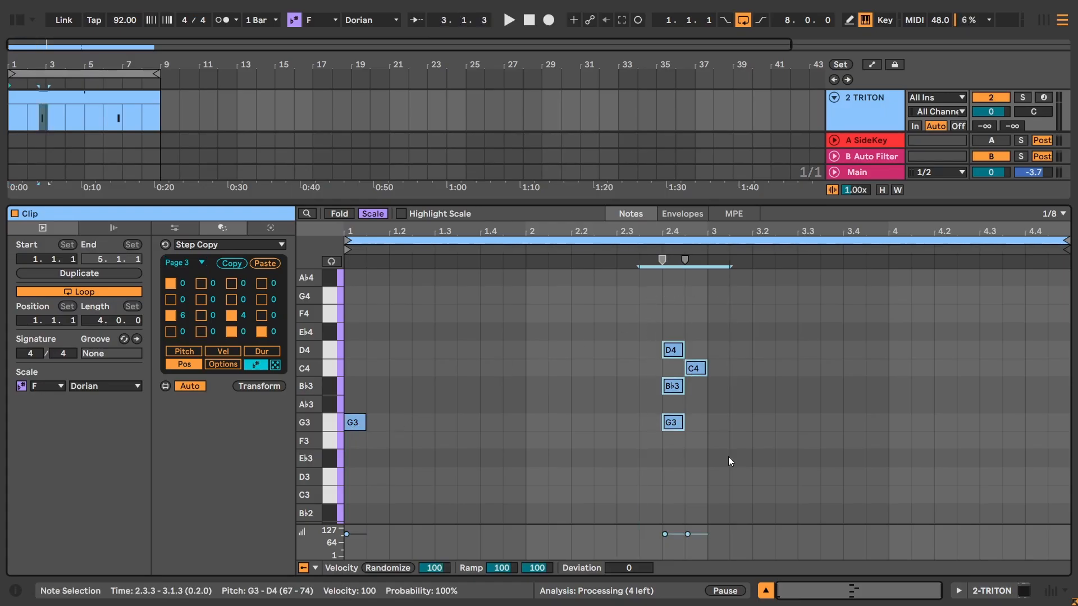
key(Delete)
click(355, 387)
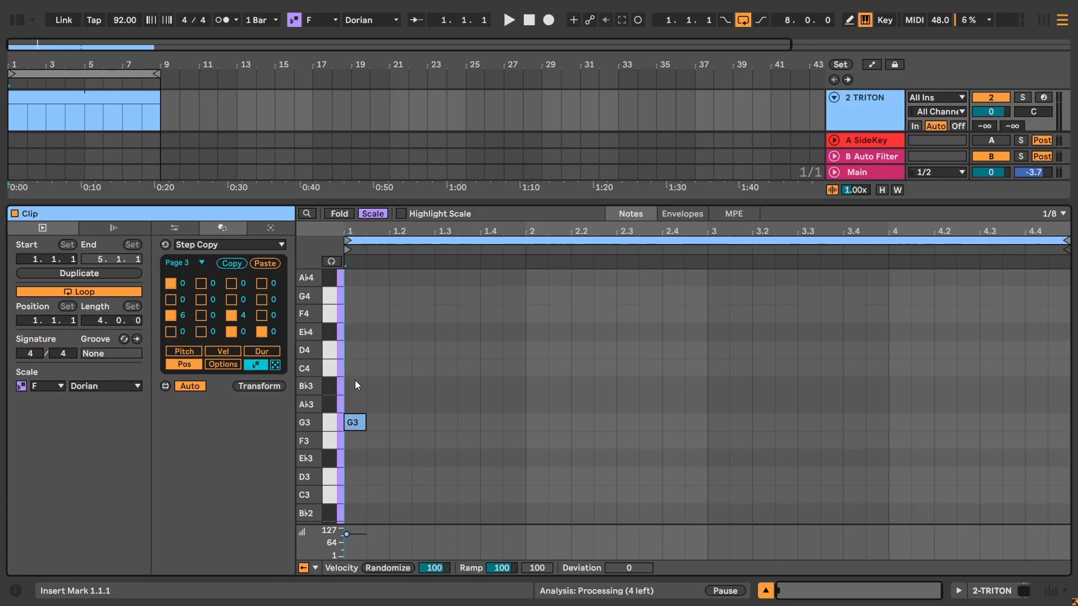
key(u)
double_click(355, 349)
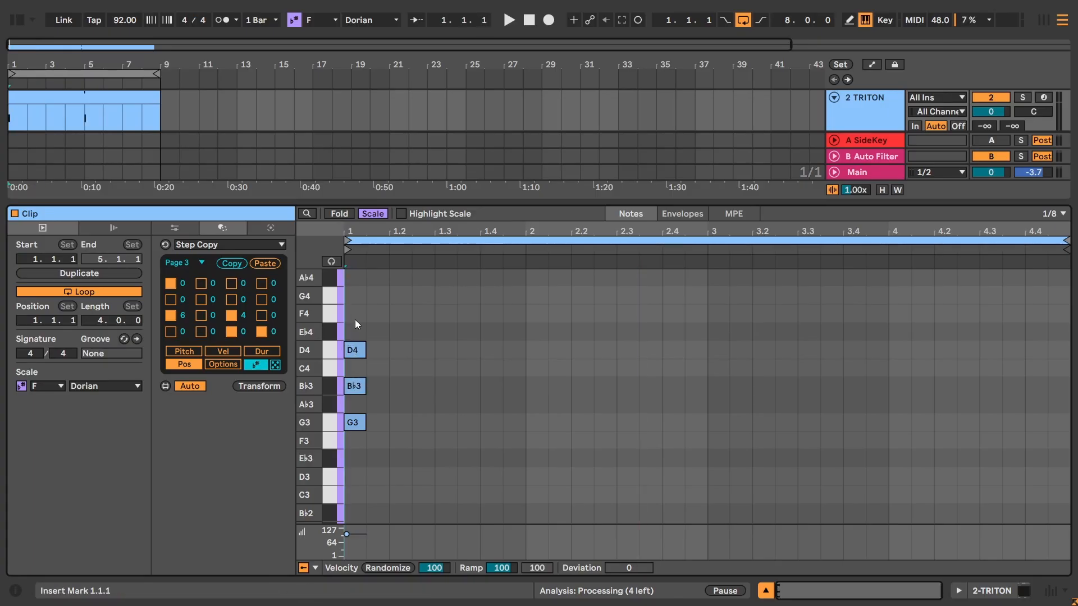
double_click(355, 319)
Select the four-note chord at the clip start and apply the page 3 Step Copy transformation to it.
key(space)
key(space)
drag(358, 281, 365, 456)
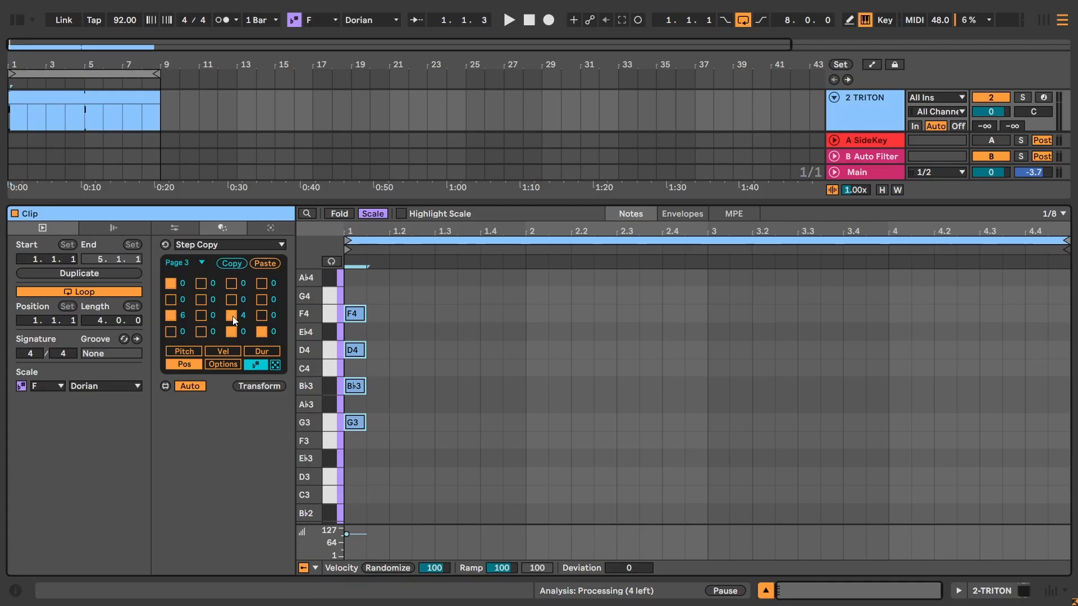
click(252, 386)
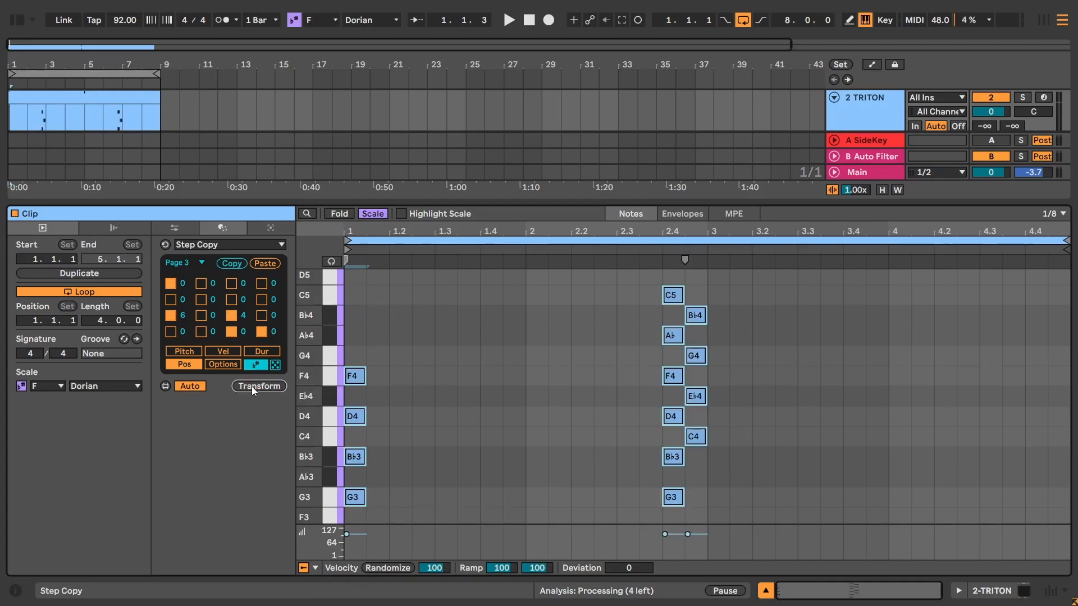
Reset the position offsets of steps 11 and 9 on page 3 to 0.
scroll(476, 357, down, 3)
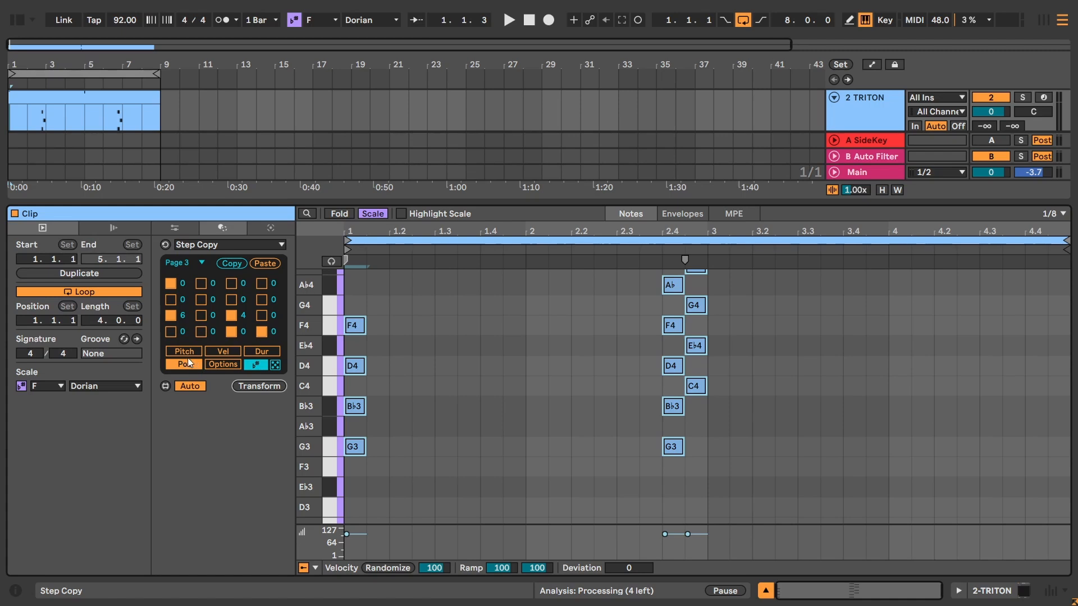
double_click(244, 318)
double_click(182, 315)
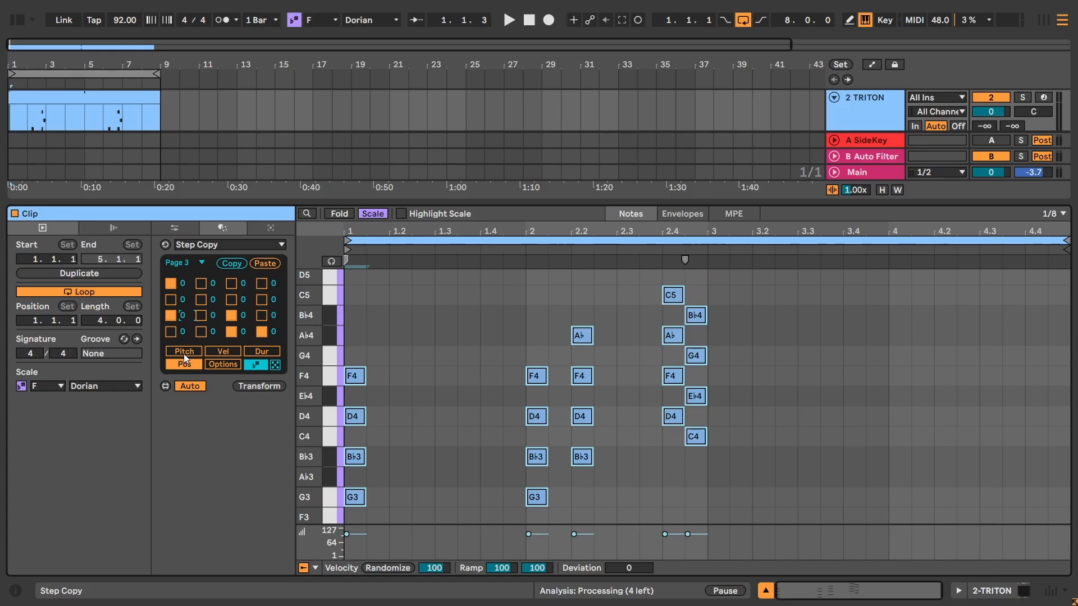
Set the pitch offsets of steps 11 and 16 on page 3 to -1.
click(191, 351)
key(Down)
key(Down)
key(Down)
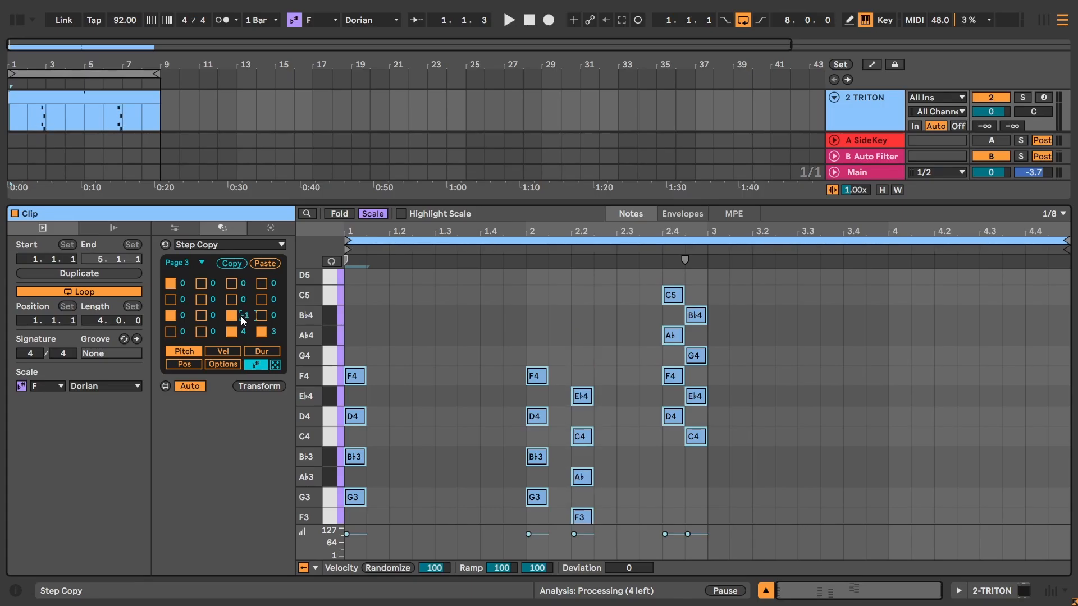
click(274, 335)
key(Down)
key(Down)
key(Down)
key(Down)
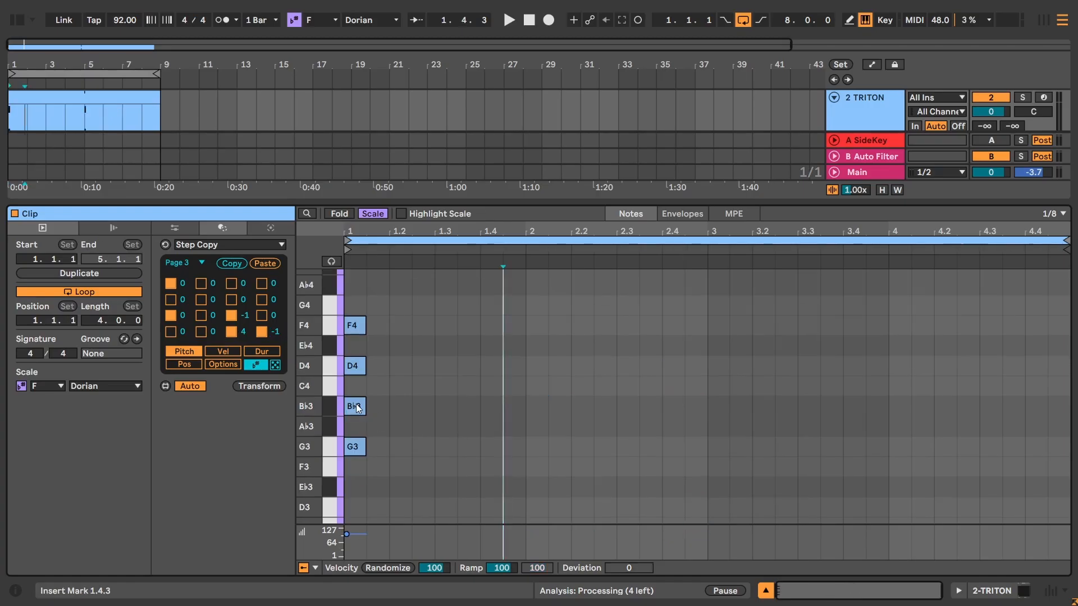
Spread the chord into a rising arpeggio with B♭3, D4 and F4 on successive eighth notes after G3, and select all four notes.
drag(355, 404, 378, 407)
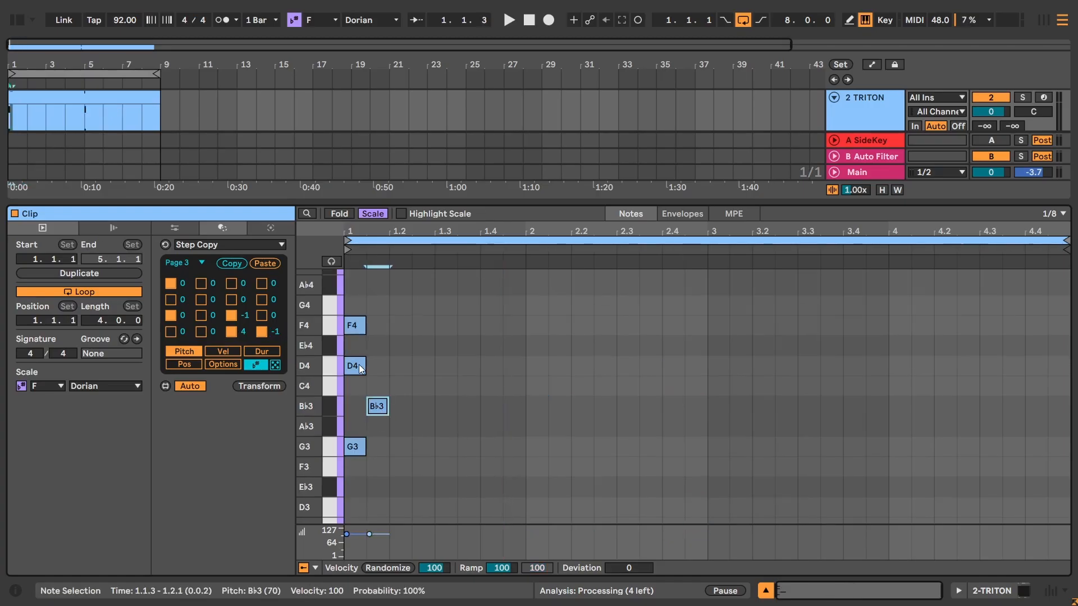
drag(361, 369, 407, 369)
drag(364, 325, 434, 328)
drag(426, 292, 345, 466)
scroll(404, 463, up, 2)
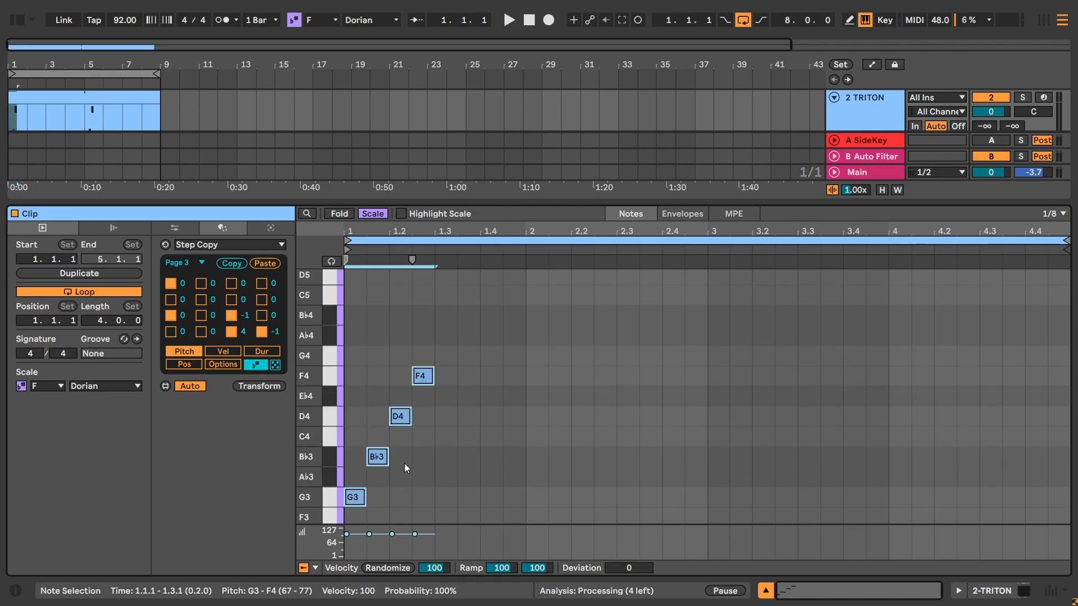
Reset page 3, activate its steps 9 and 11, and set the pitch offset of step 11 to 7.
shift+click(267, 263)
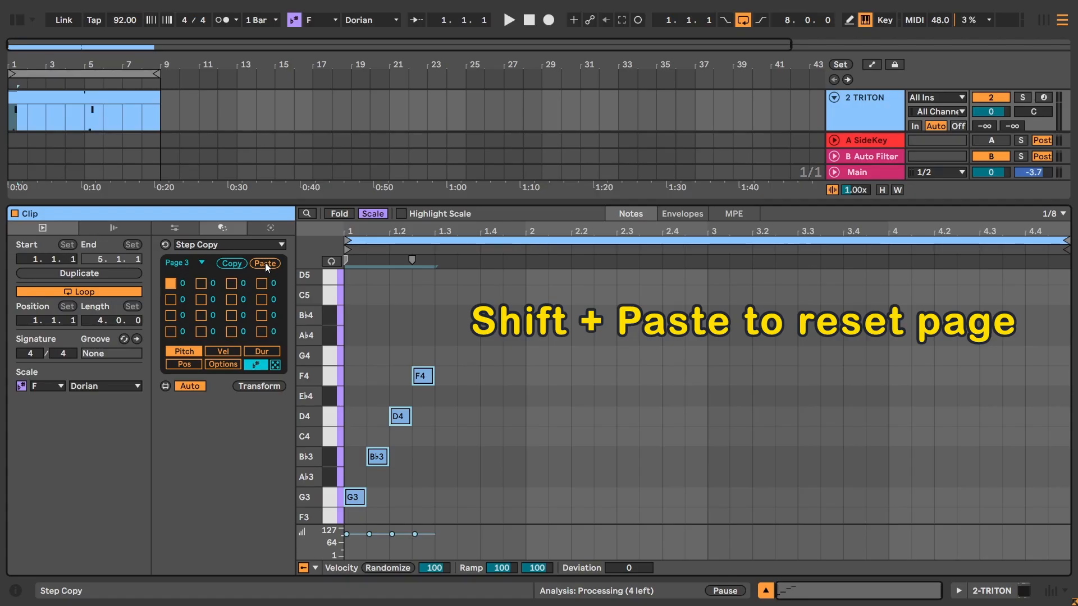
click(171, 315)
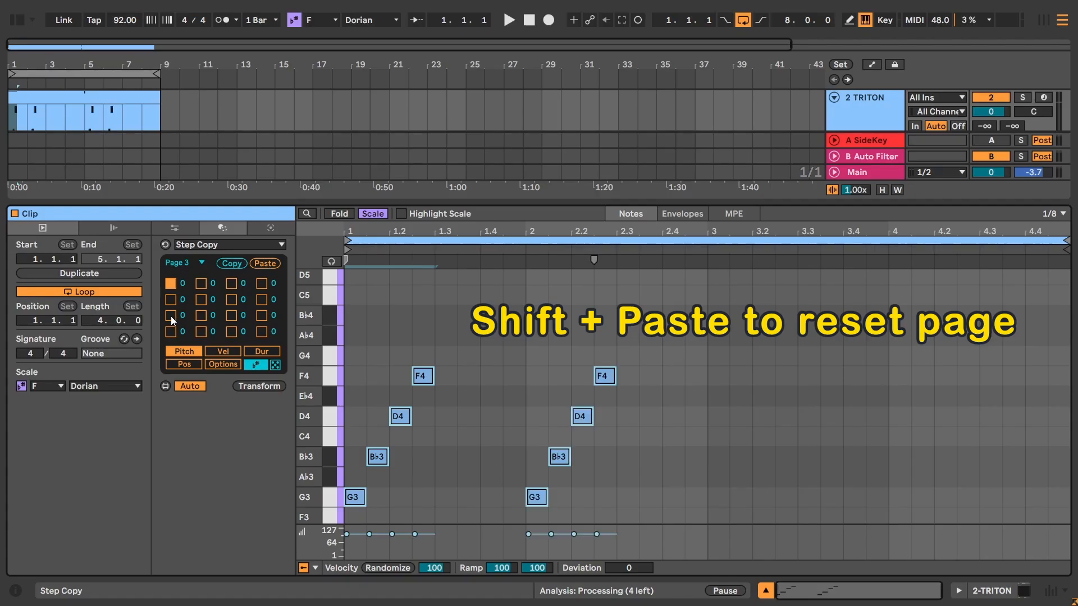
click(232, 319)
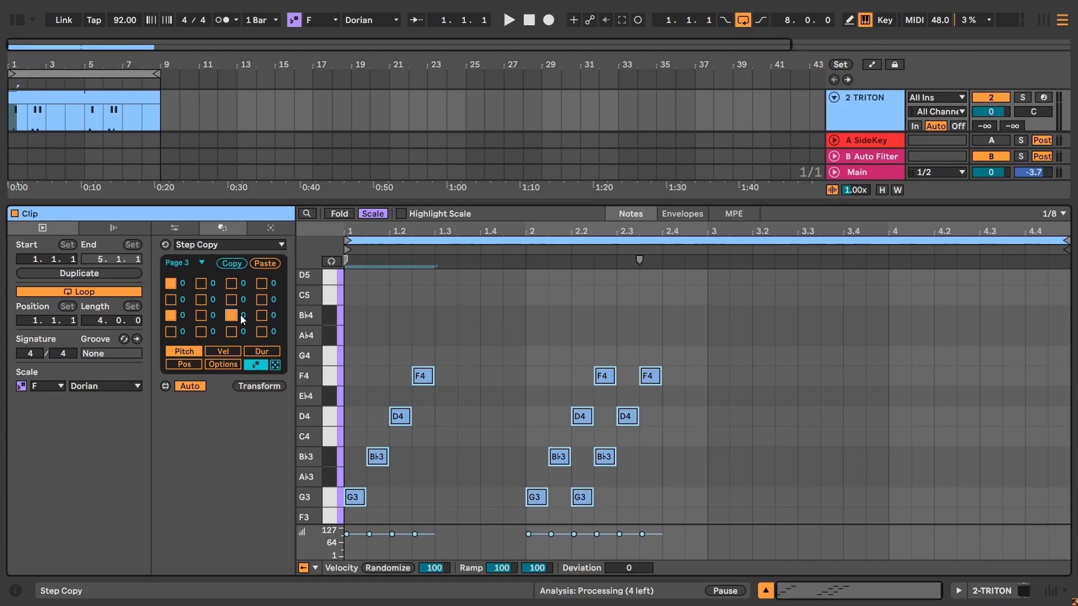
drag(244, 317, 243, 314)
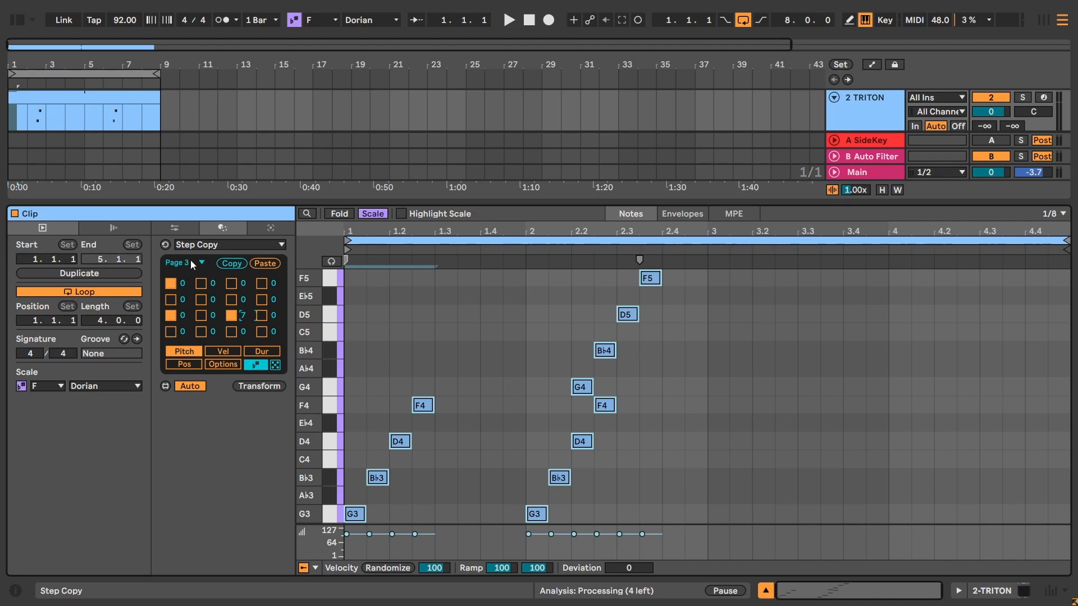
Set the Step Copy Apply option to Song so that all pages are applied in sequence.
click(217, 366)
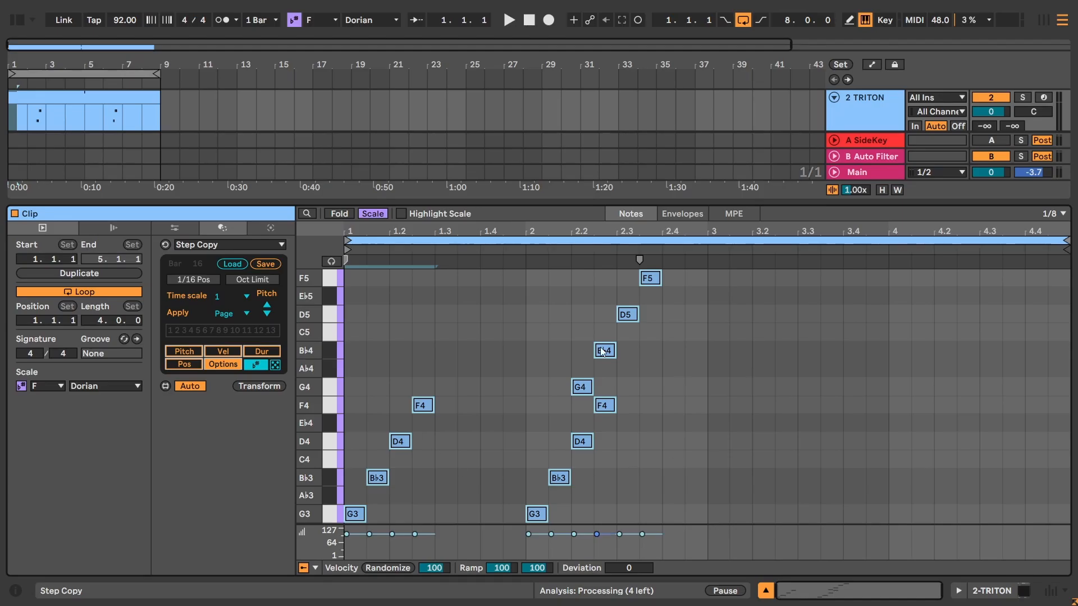
click(180, 351)
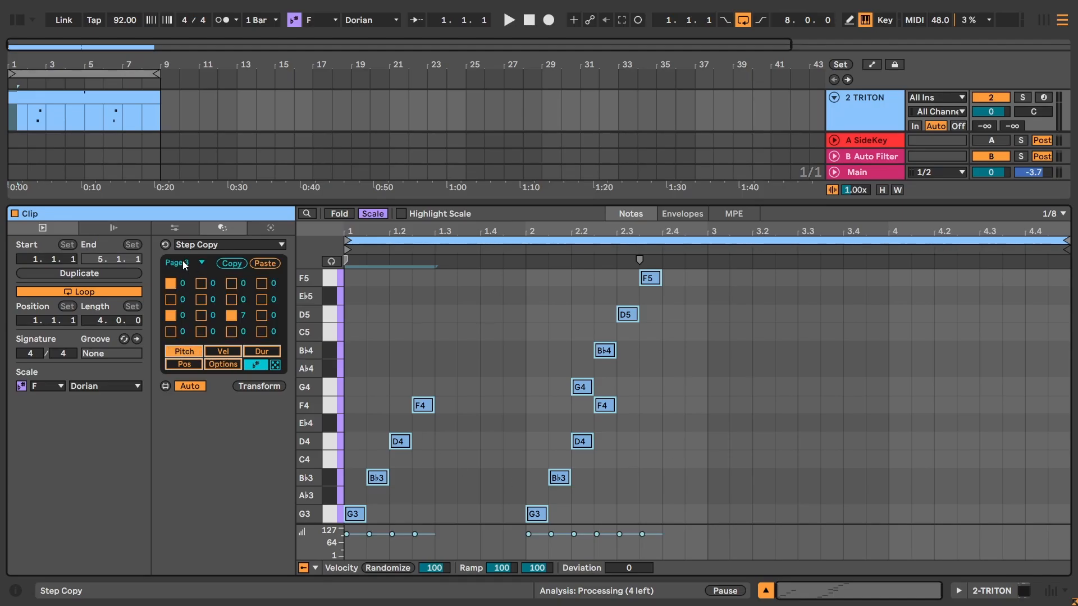
click(226, 364)
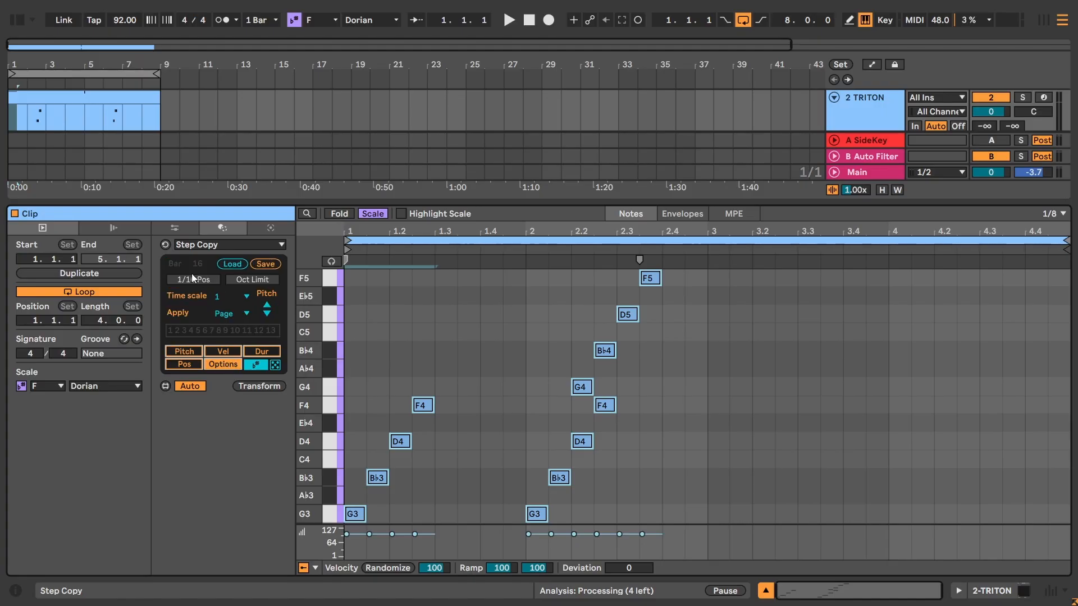
click(231, 315)
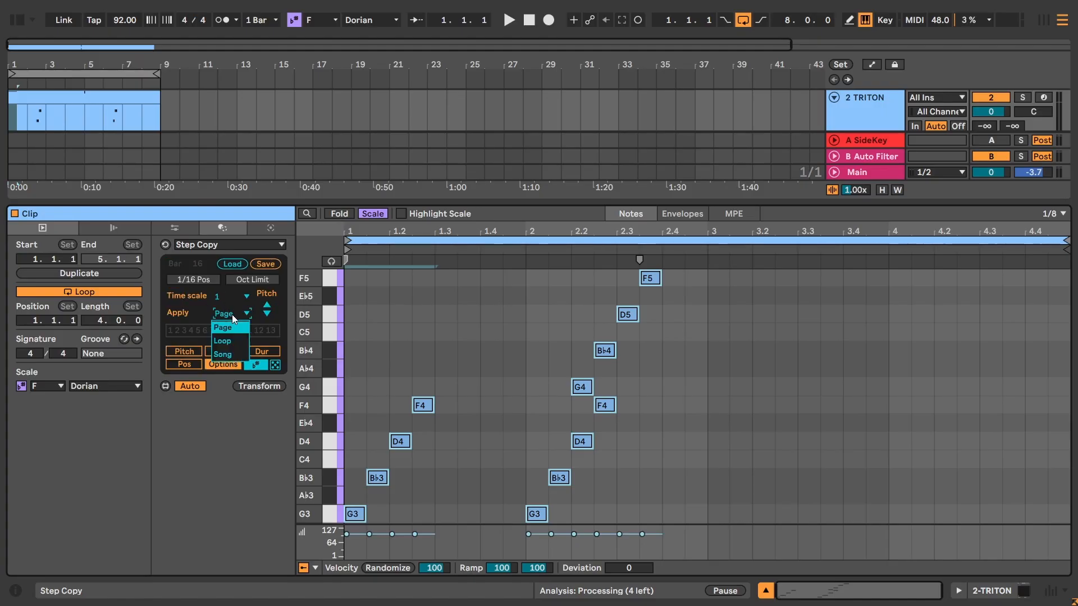
click(224, 354)
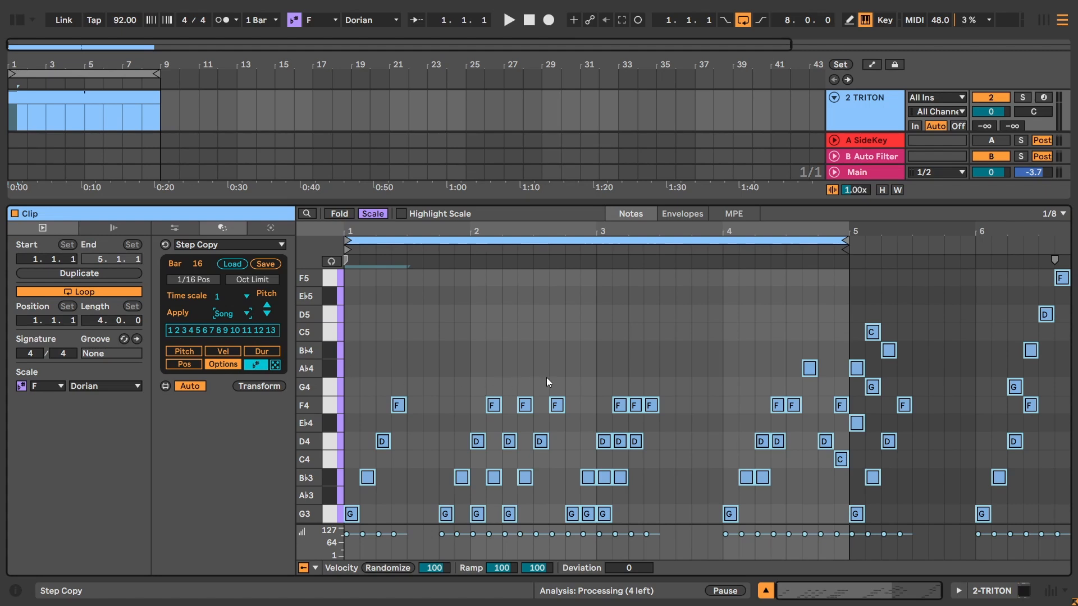
Reset the step patterns of pages 3 and 1 to their defaults.
click(197, 349)
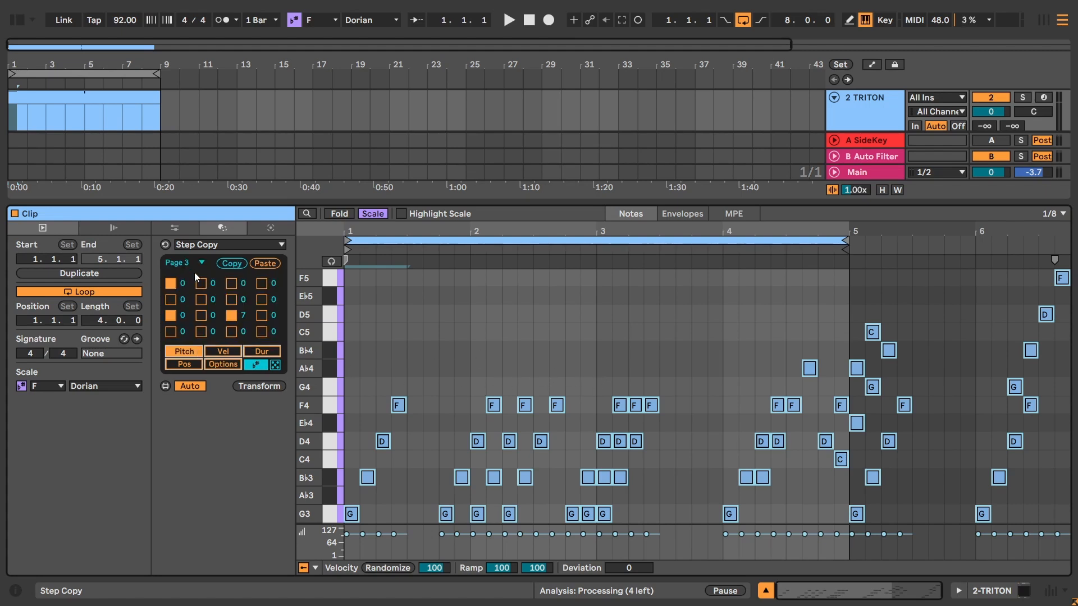
click(264, 263)
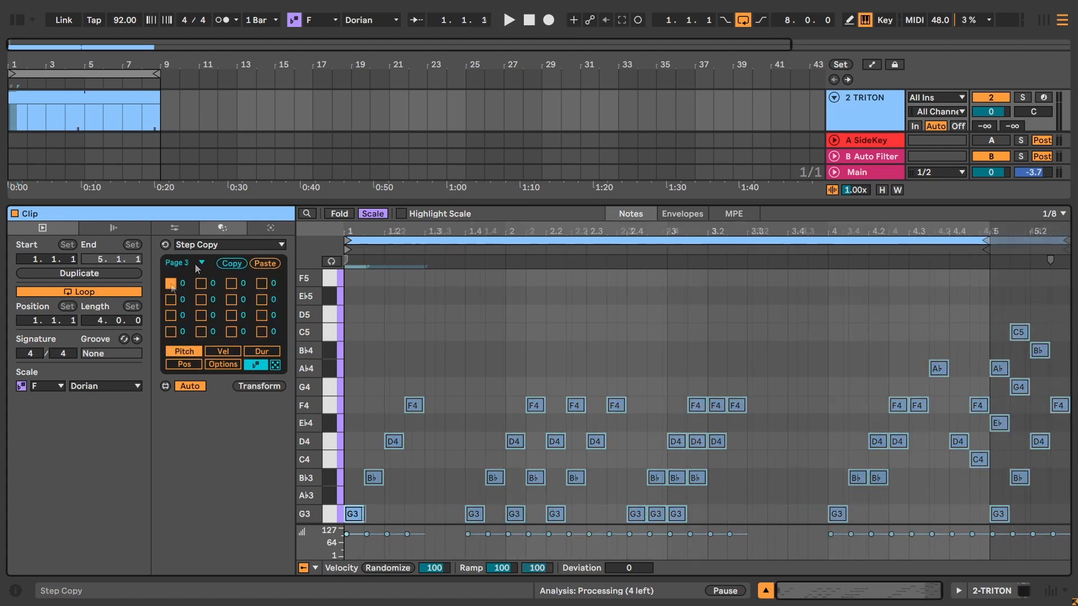
click(197, 263)
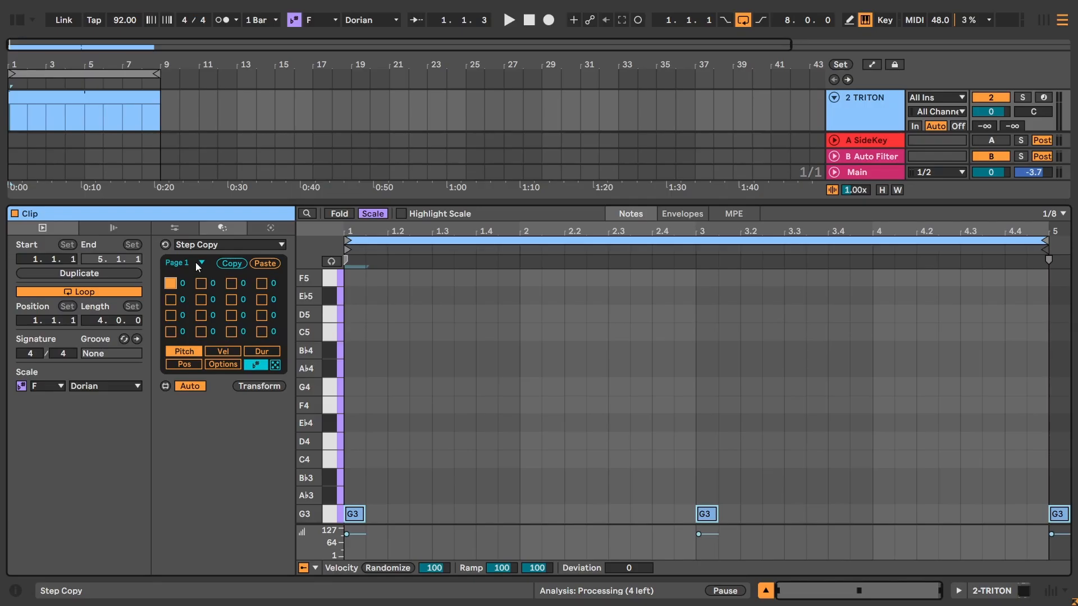
Set the pitch offset of step 1 to 2 on page 2 and to 1 on page 3.
click(188, 290)
scroll(183, 283, up, 2)
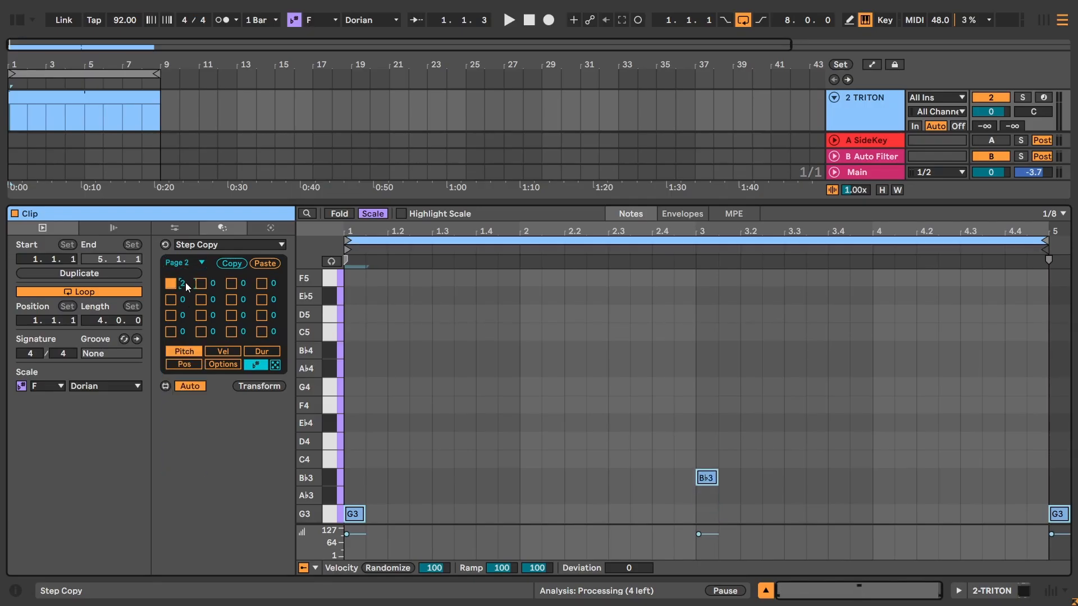
click(190, 263)
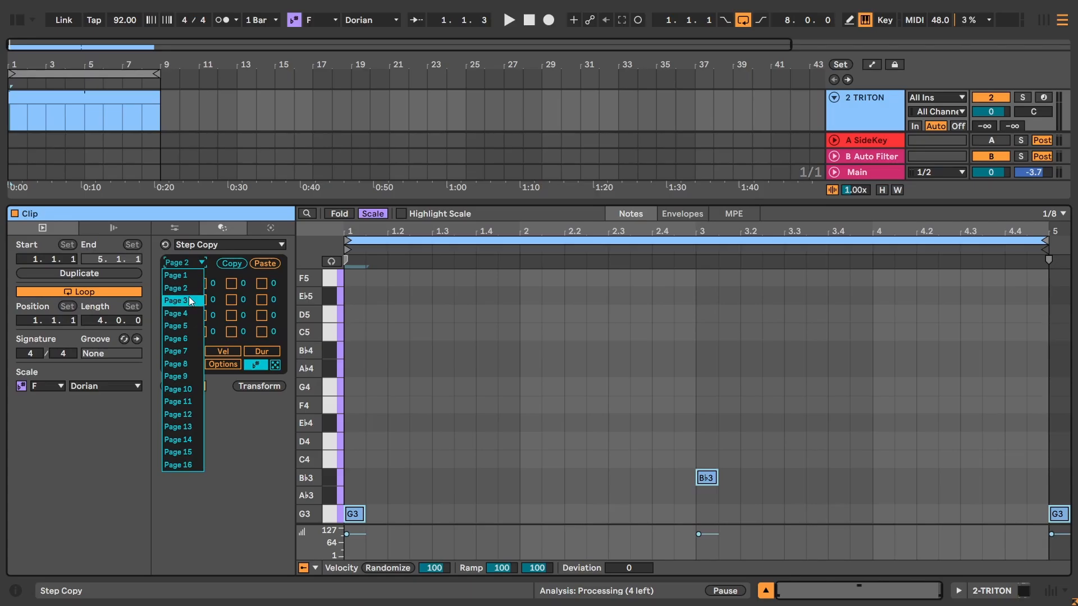
click(189, 296)
scroll(180, 285, up, 2)
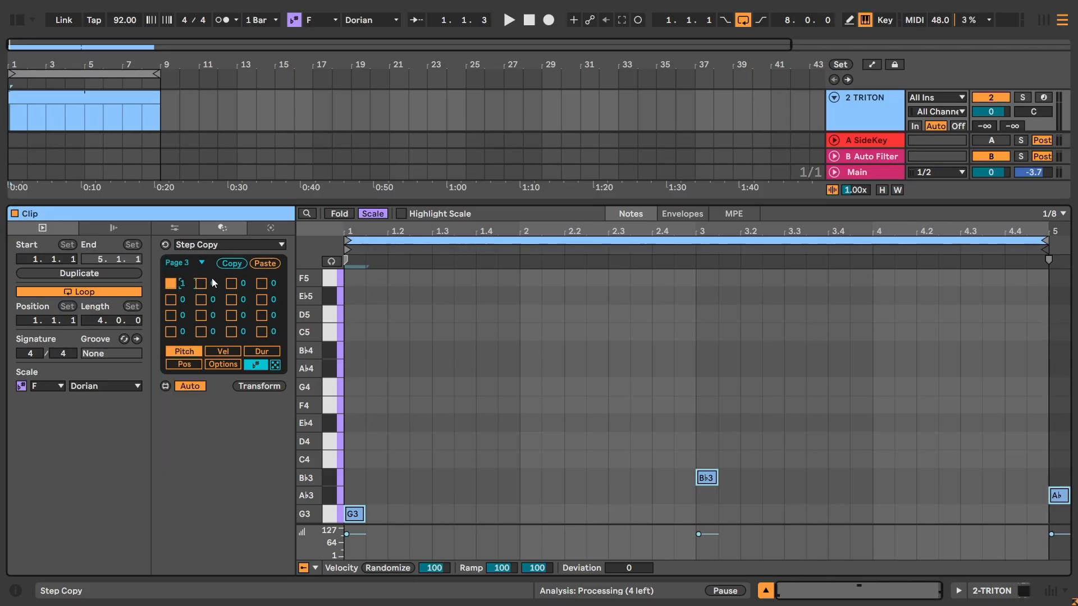
Set the pitch offset of step 1 on page 3 to 3, and activate steps 7, 14 and 15 on page 2.
key(Up)
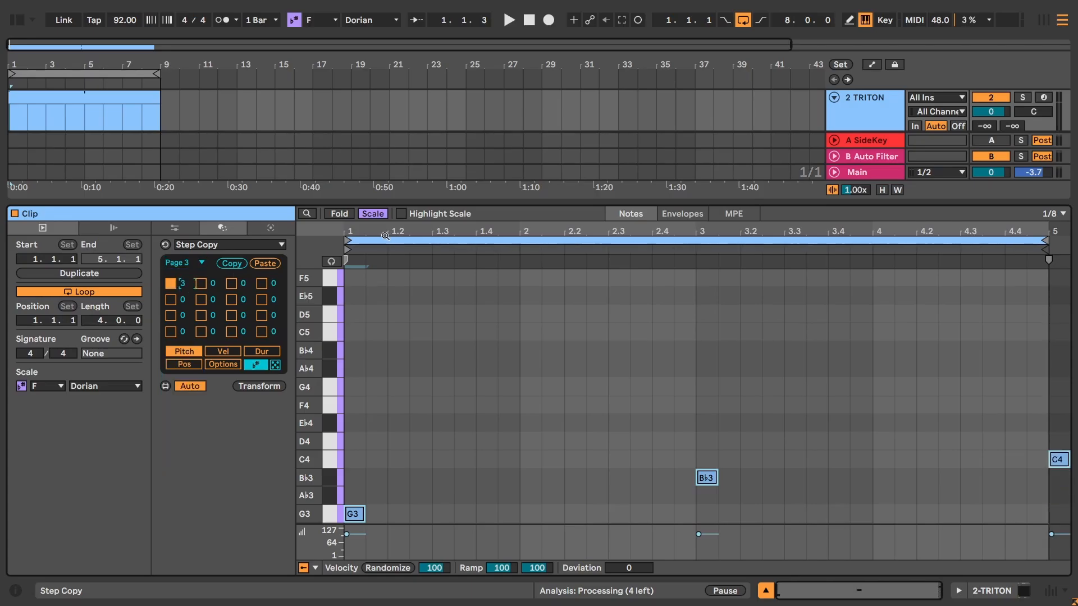
click(386, 236)
click(194, 265)
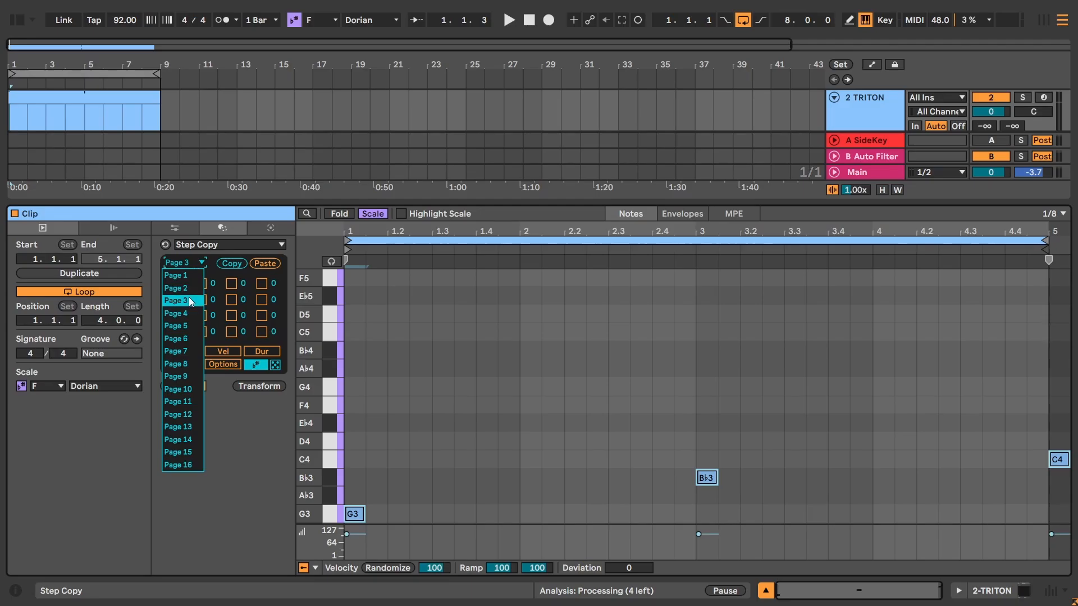
click(188, 292)
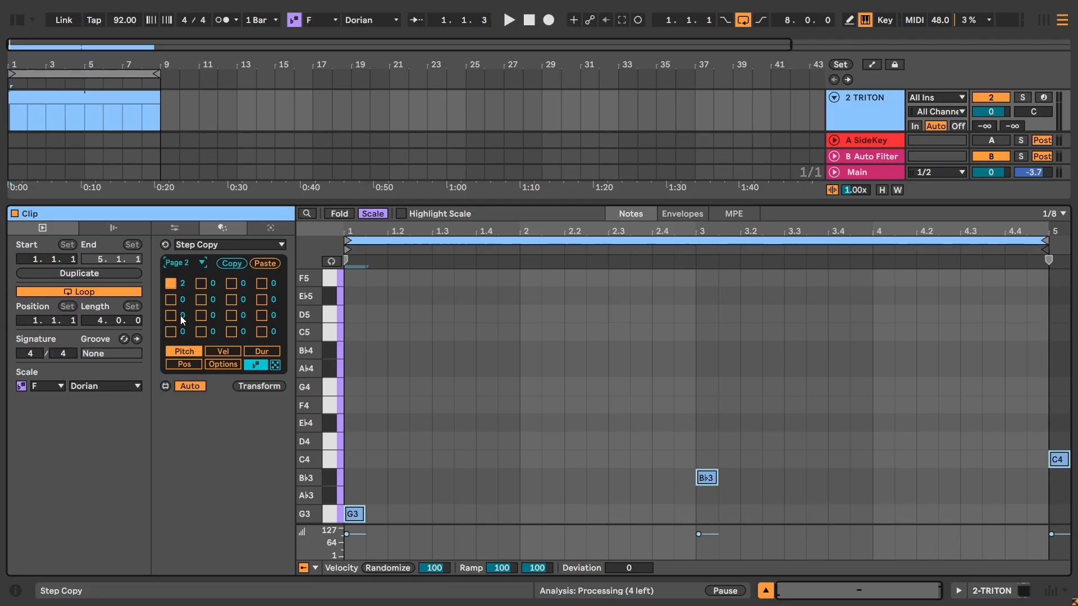
click(231, 299)
click(231, 331)
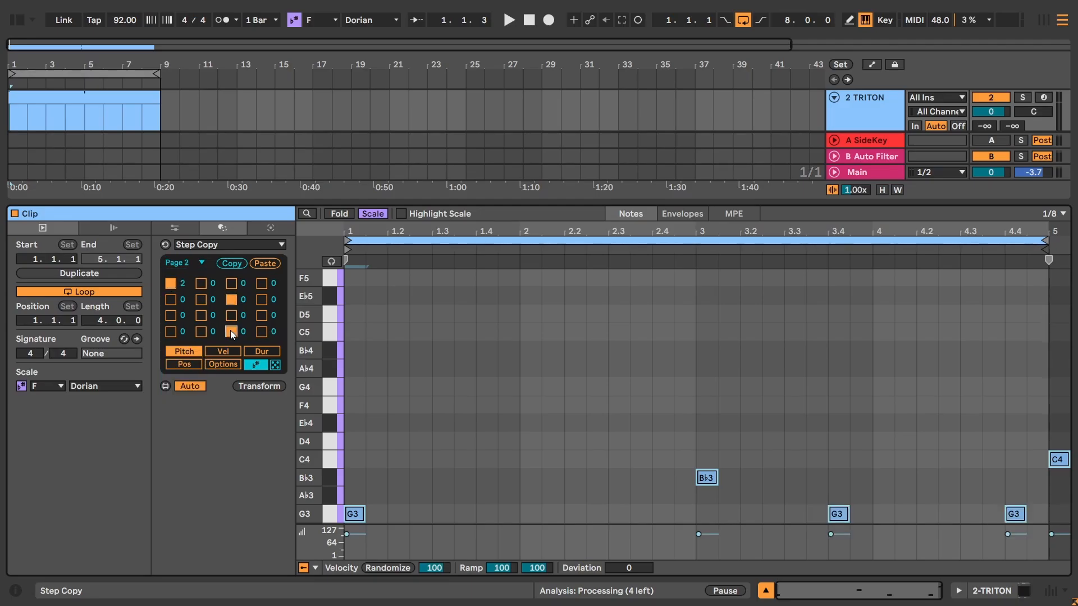
click(201, 331)
Activate steps 6, 8, 11 and 12 on page 1, leaving step 7 off.
click(186, 264)
click(186, 272)
click(187, 268)
click(176, 288)
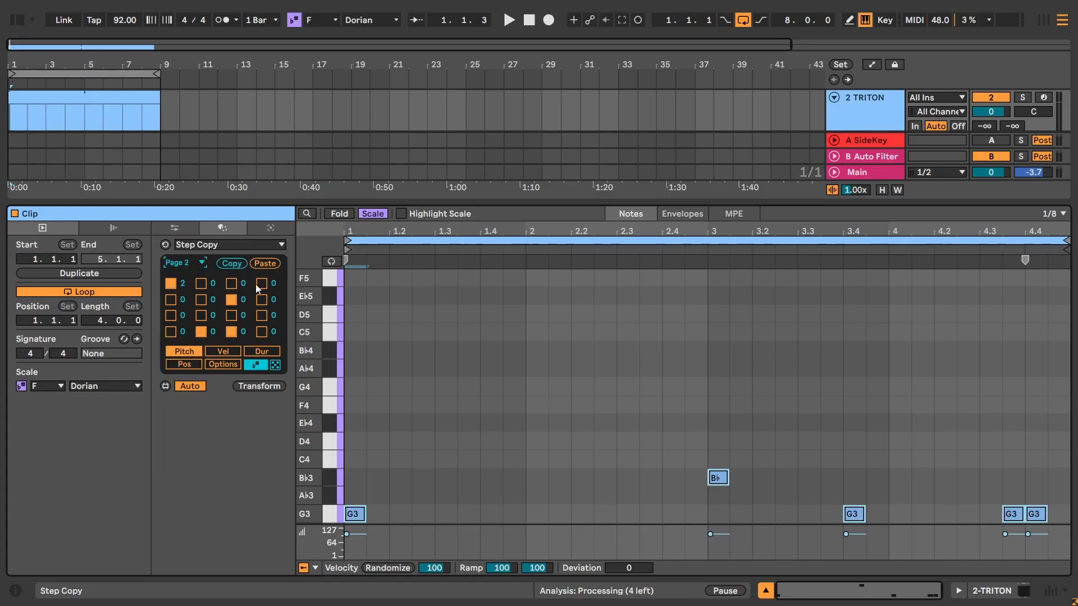
click(192, 265)
click(184, 276)
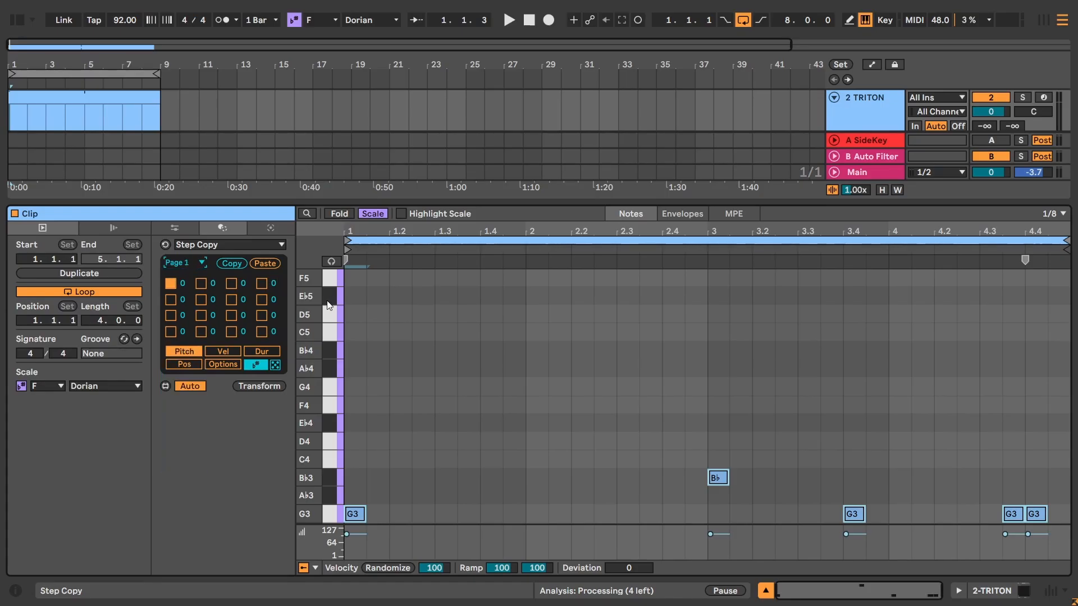
click(200, 299)
click(231, 299)
click(262, 299)
click(259, 315)
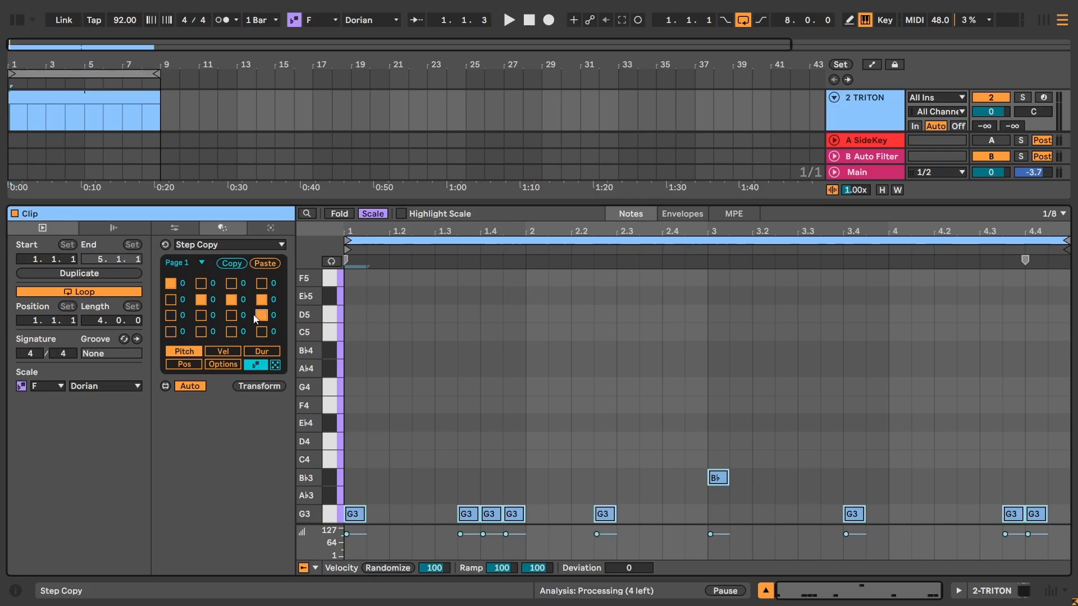
click(230, 315)
click(233, 301)
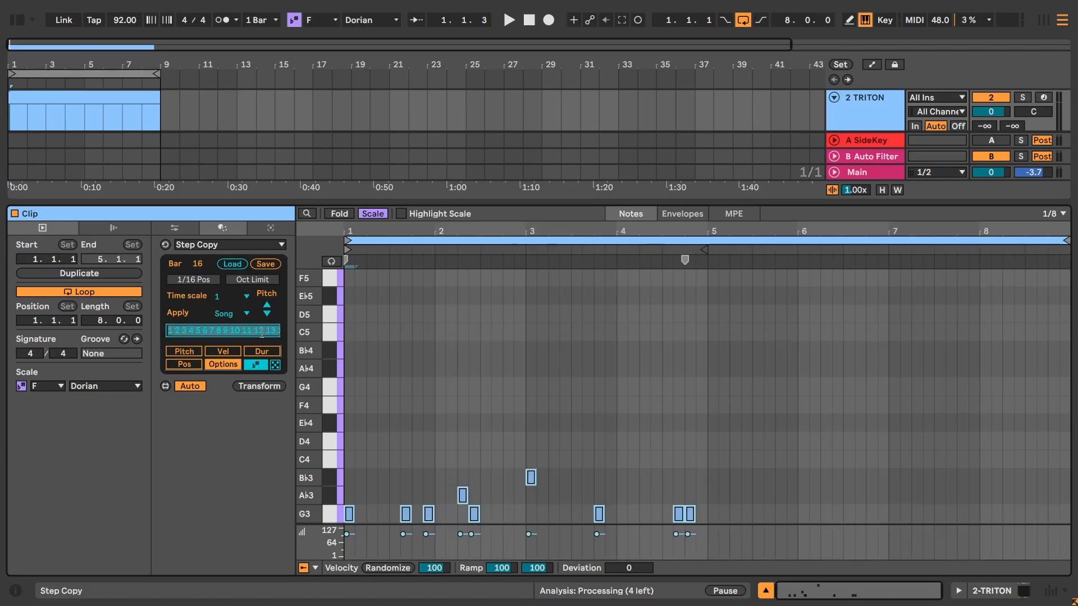
Set the Song page order to 1 2 2 1 in the Step Copy options.
text(1)
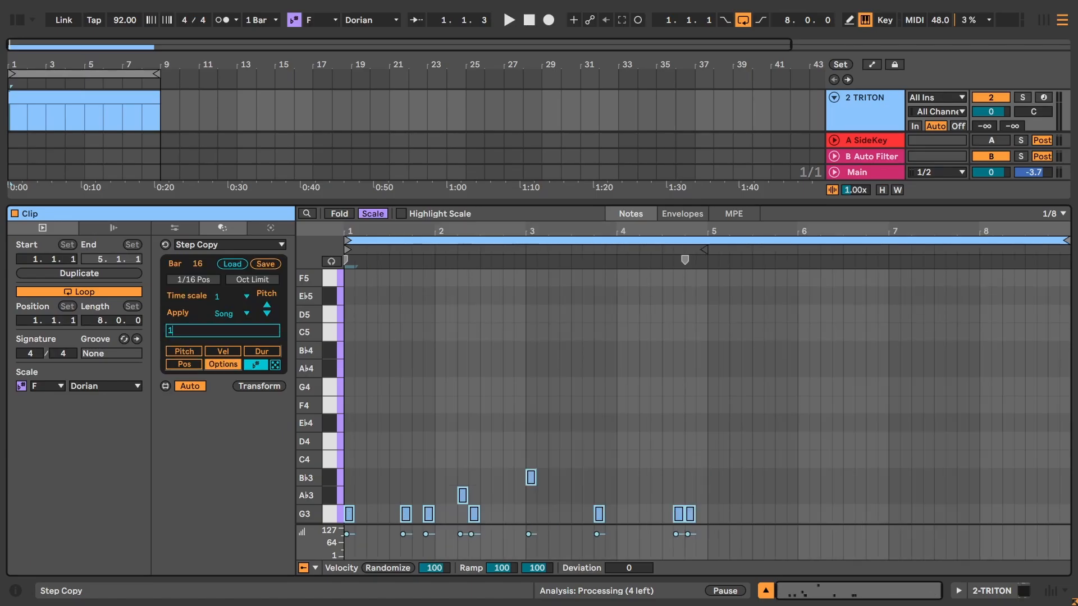
text( 2 2 1)
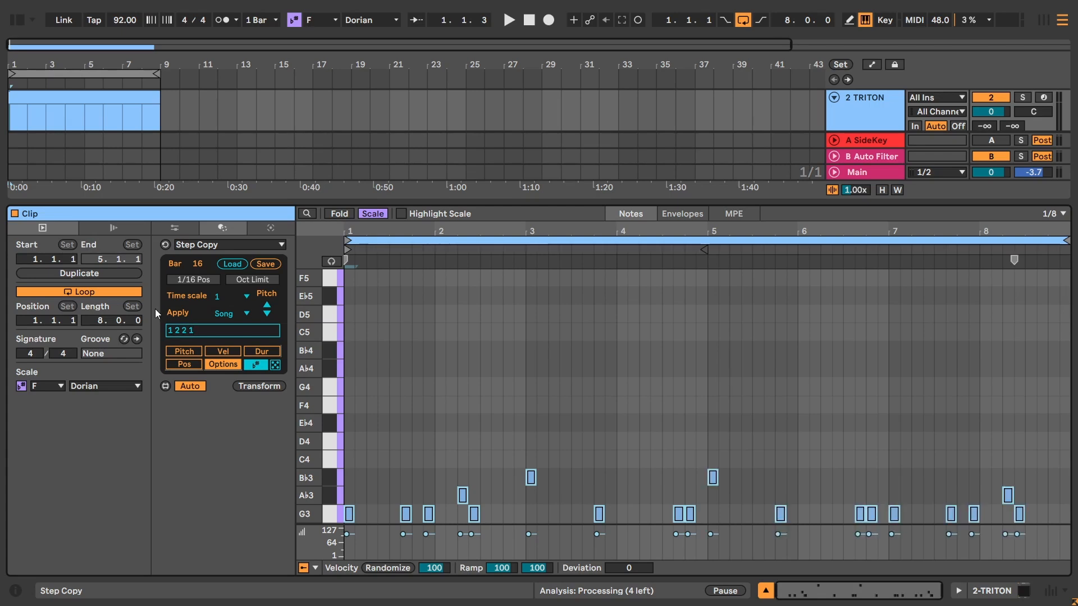
On page 2, set the pitch offset of step 7 to 4 and of step 1 to 0.
click(196, 364)
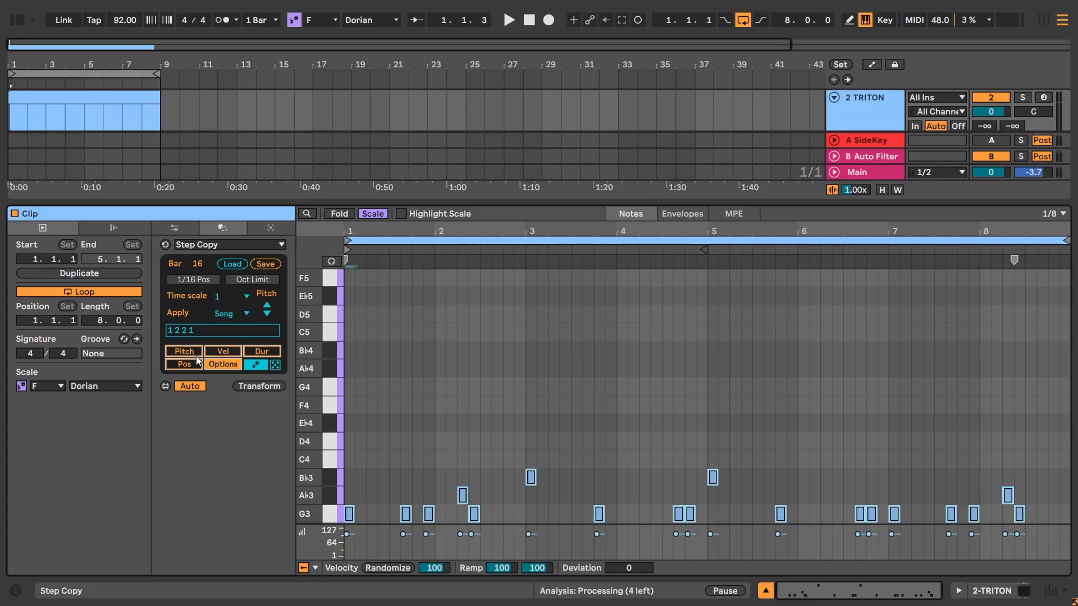
click(200, 265)
click(176, 288)
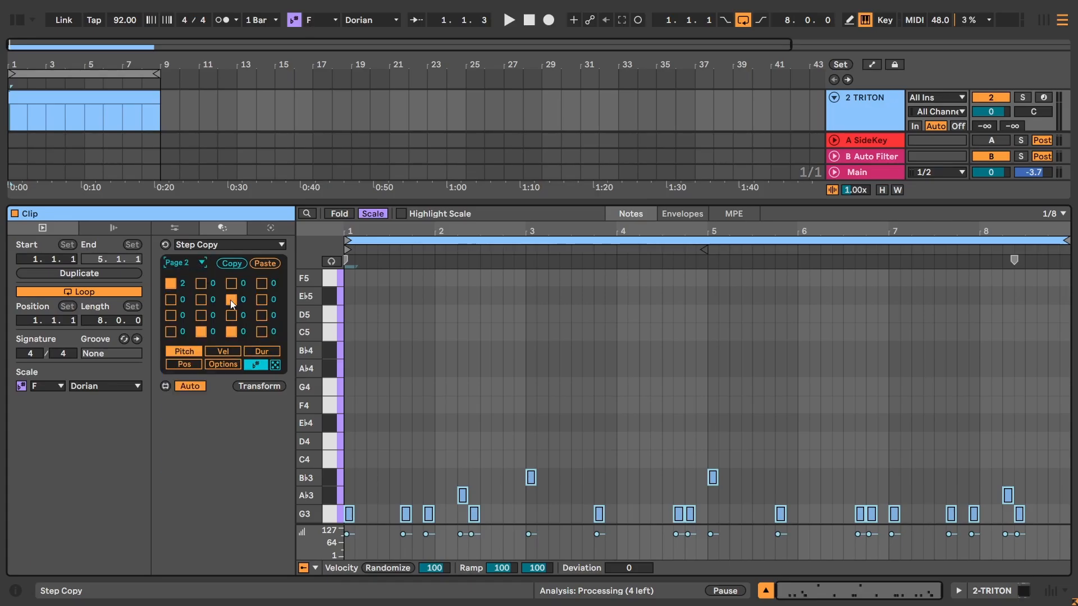
drag(244, 302, 245, 282)
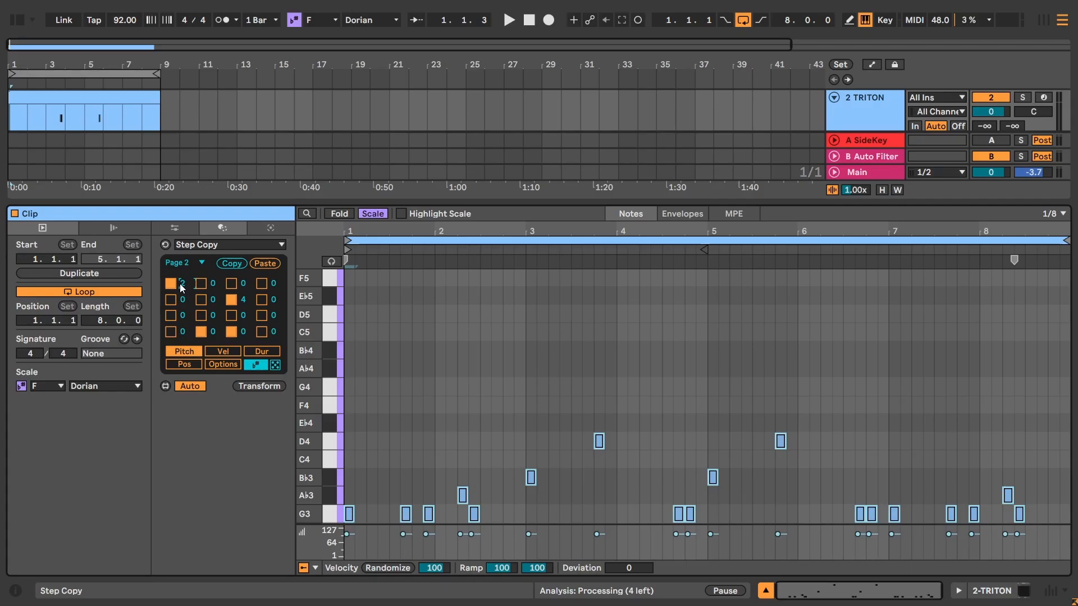
key(Delete)
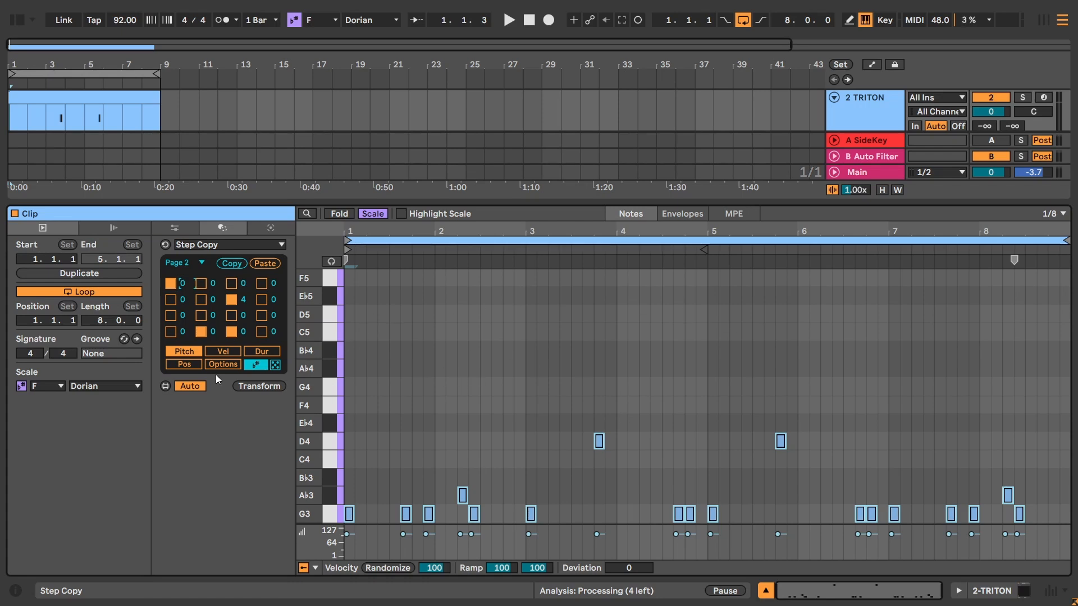
Set the pitch offsets on page 2 to 6 for step 14, 2 for step 7 and 3 for step 15.
click(214, 331)
scroll(214, 331, up, 6)
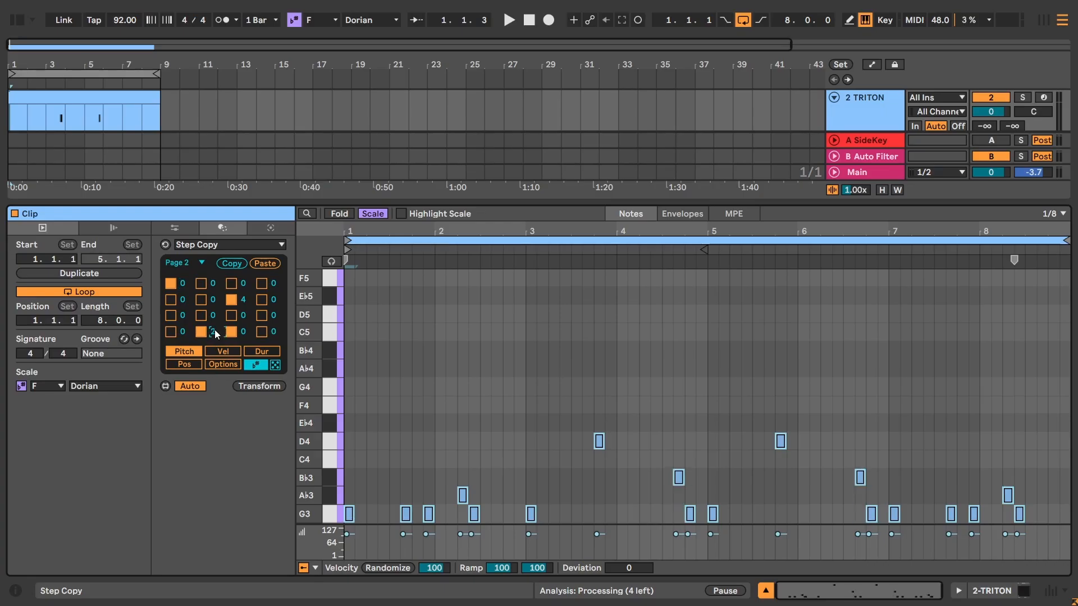
click(248, 298)
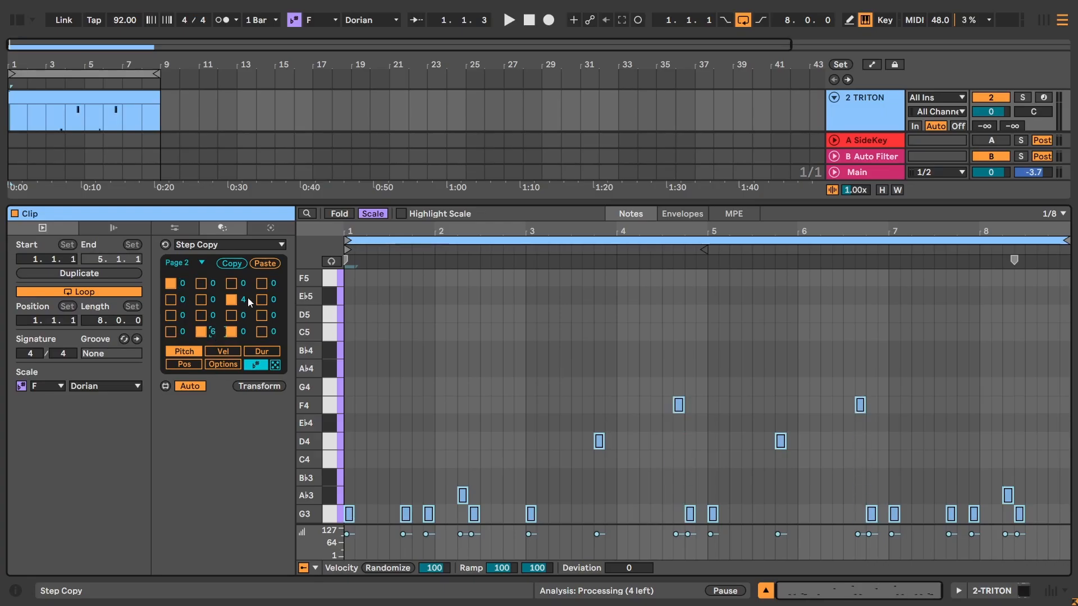
scroll(248, 298, down, 2)
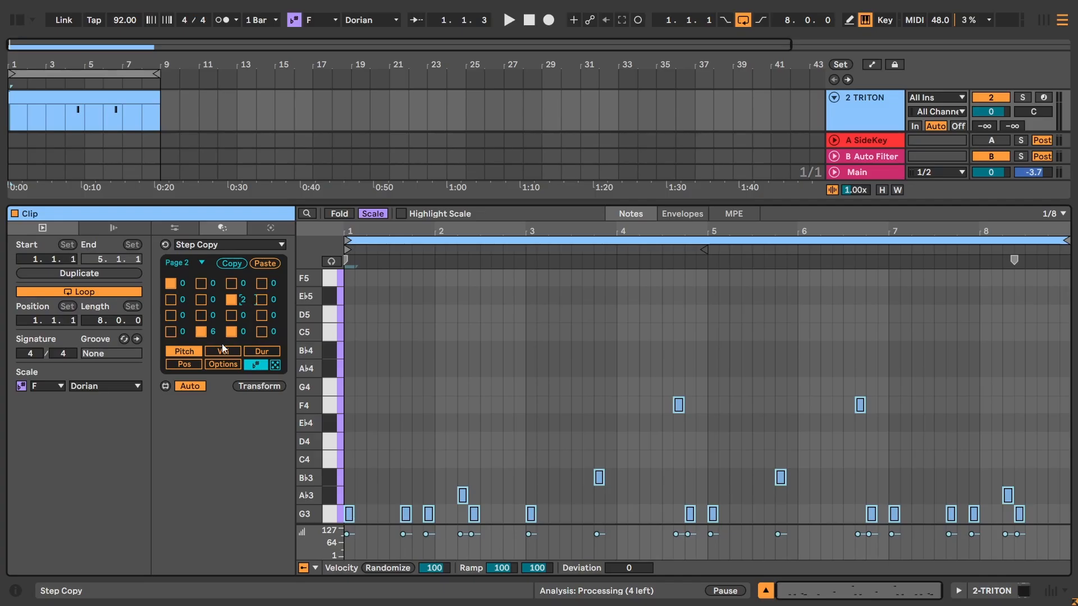
scroll(245, 335, up, 3)
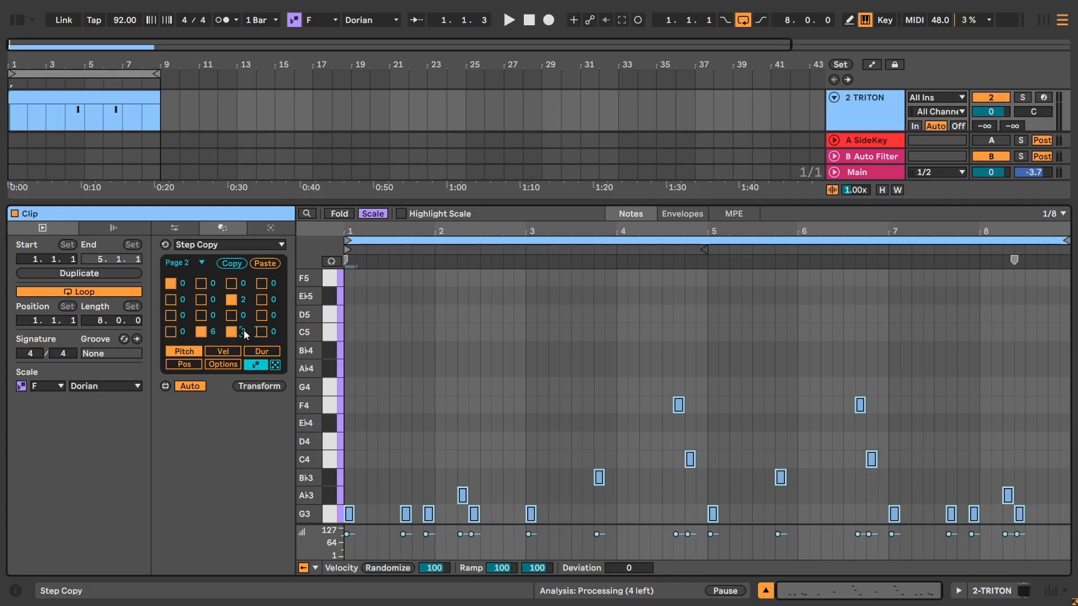
Apply Legato to the generated notes.
click(182, 230)
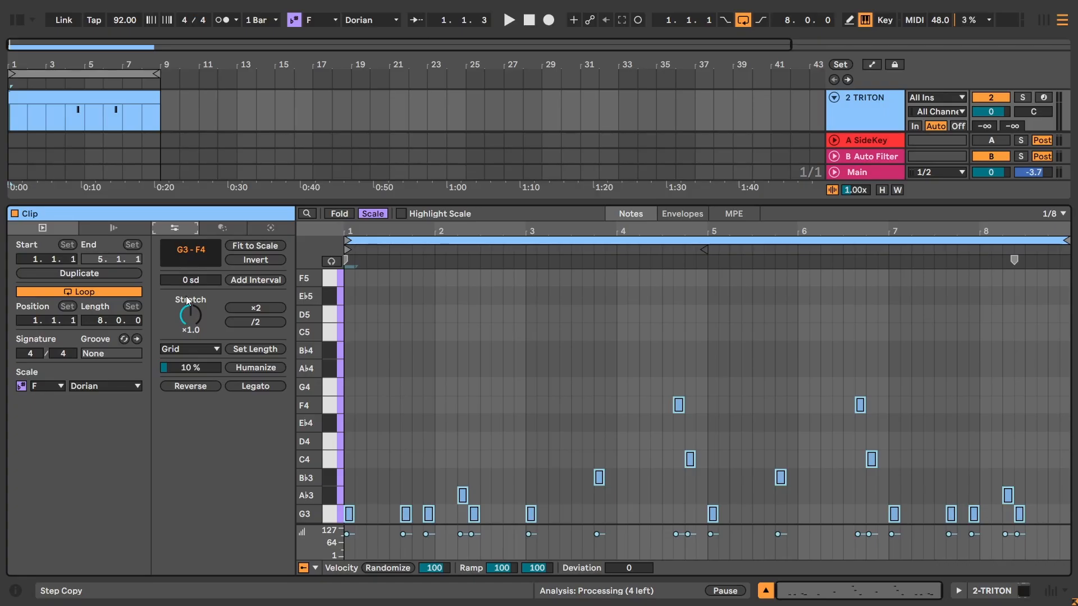
click(255, 386)
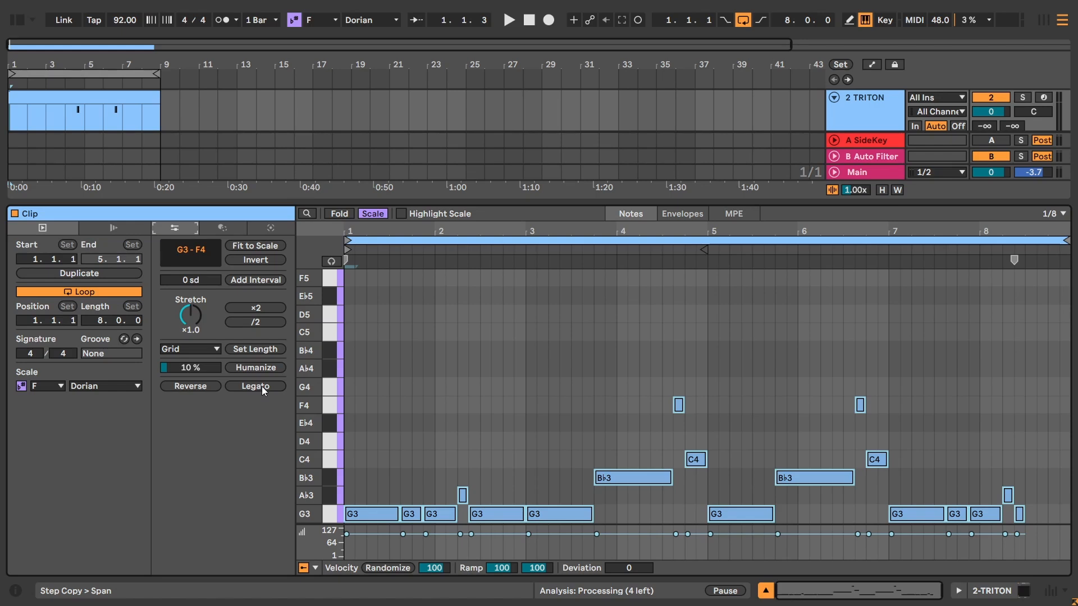
Set the position offset of step 14 on page 2 to -3 in Step Copy.
click(222, 228)
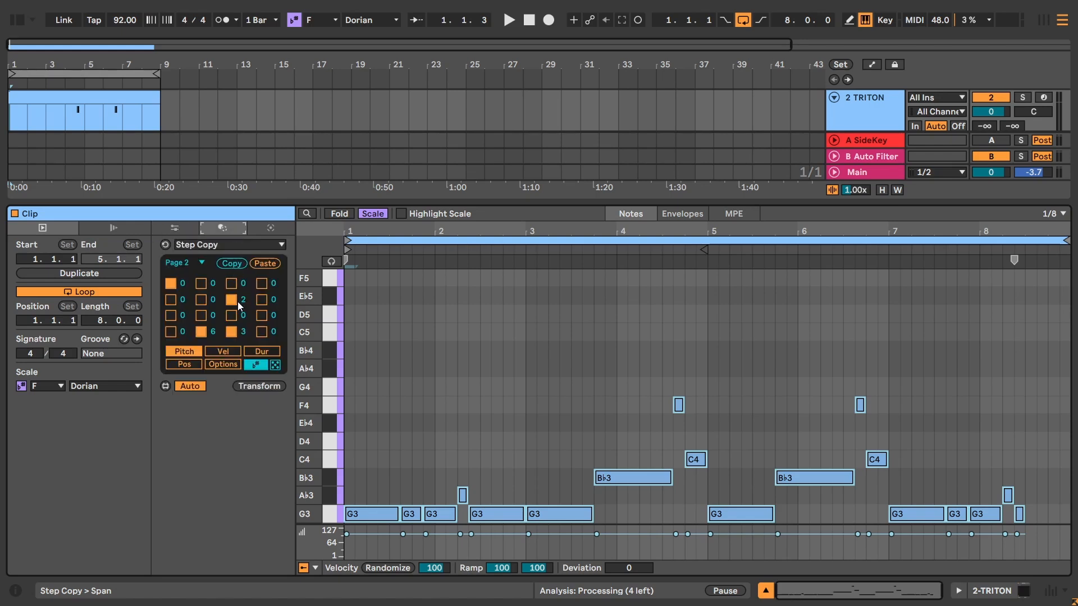
click(185, 365)
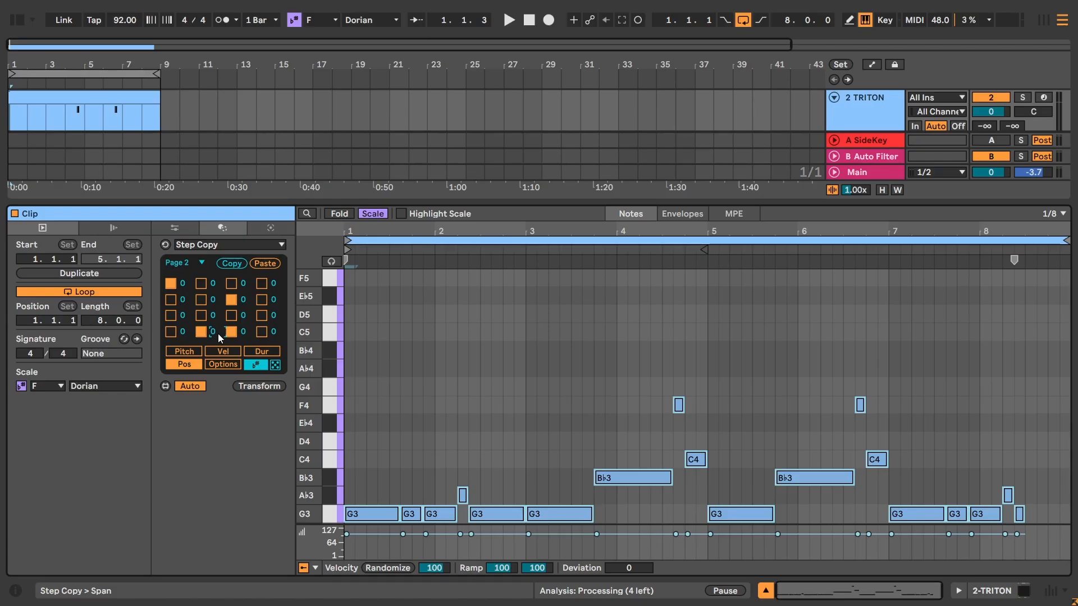
scroll(217, 333, down, 4)
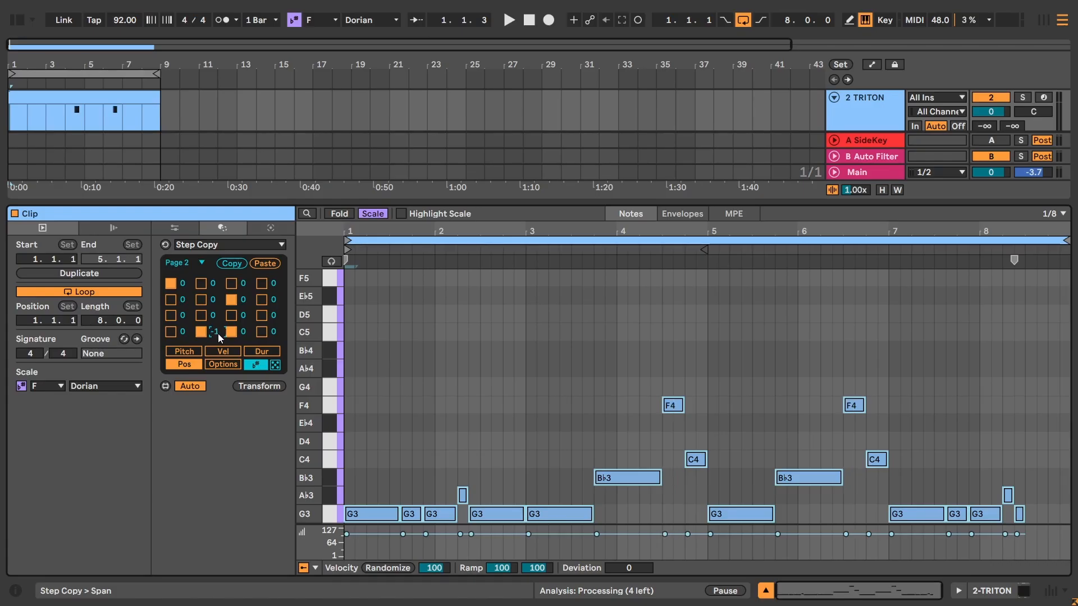
scroll(218, 338, up, 1)
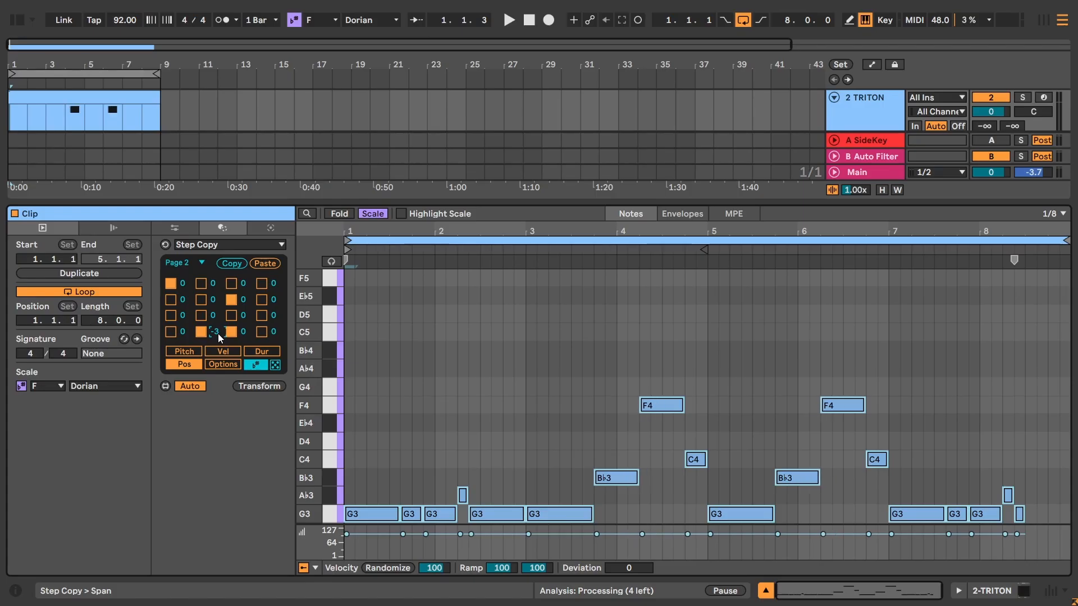
scroll(219, 337, down, 2)
scroll(219, 338, up, 2)
Transpose the selected notes within the scale to the range B♭3 to A♭4, and humanize them by 10%.
click(175, 228)
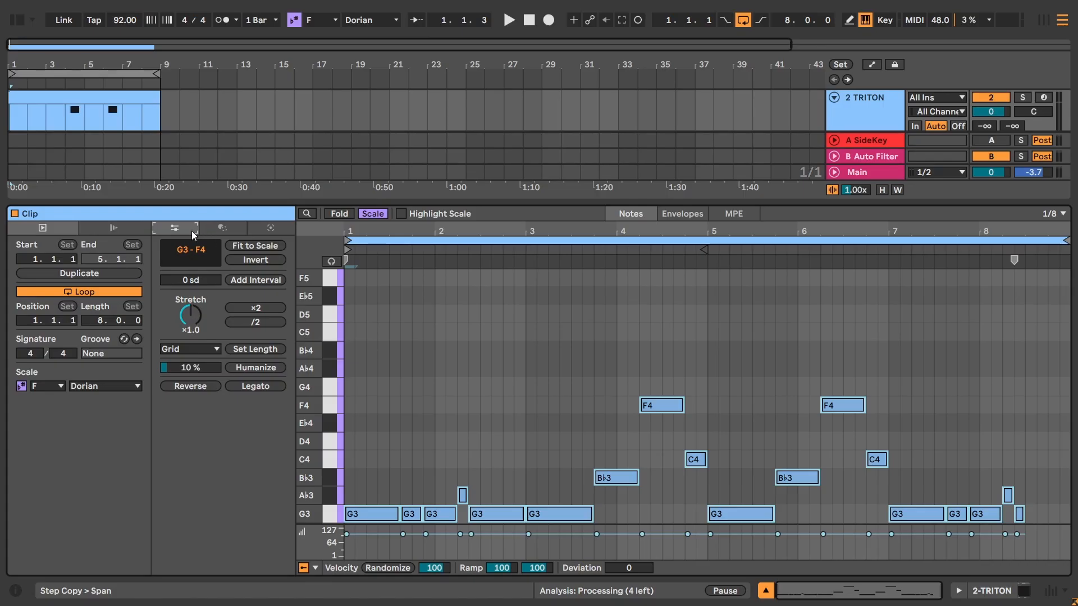
click(218, 225)
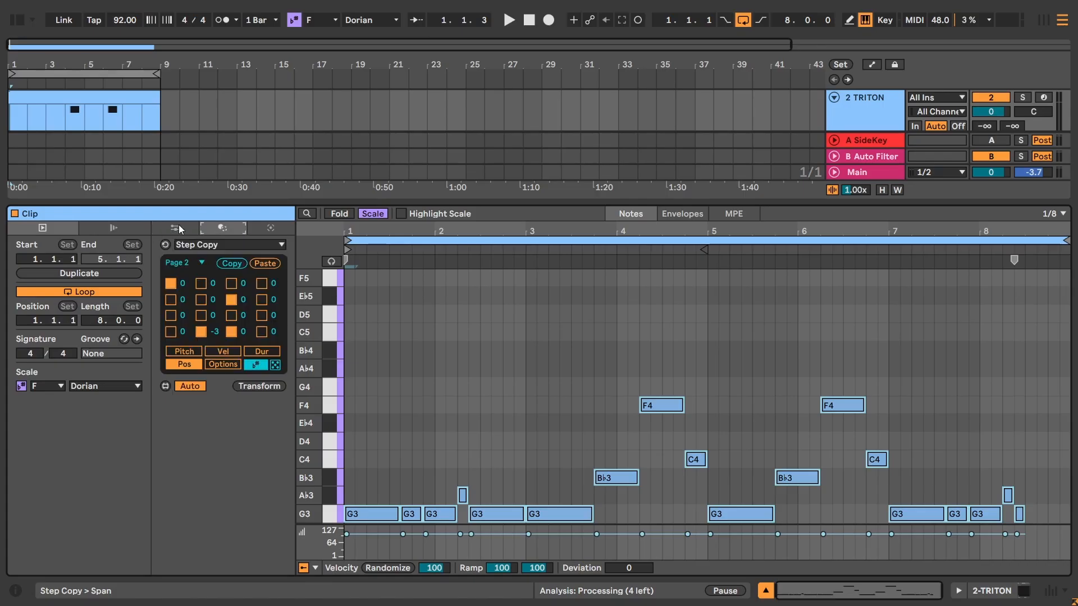
click(179, 225)
click(182, 250)
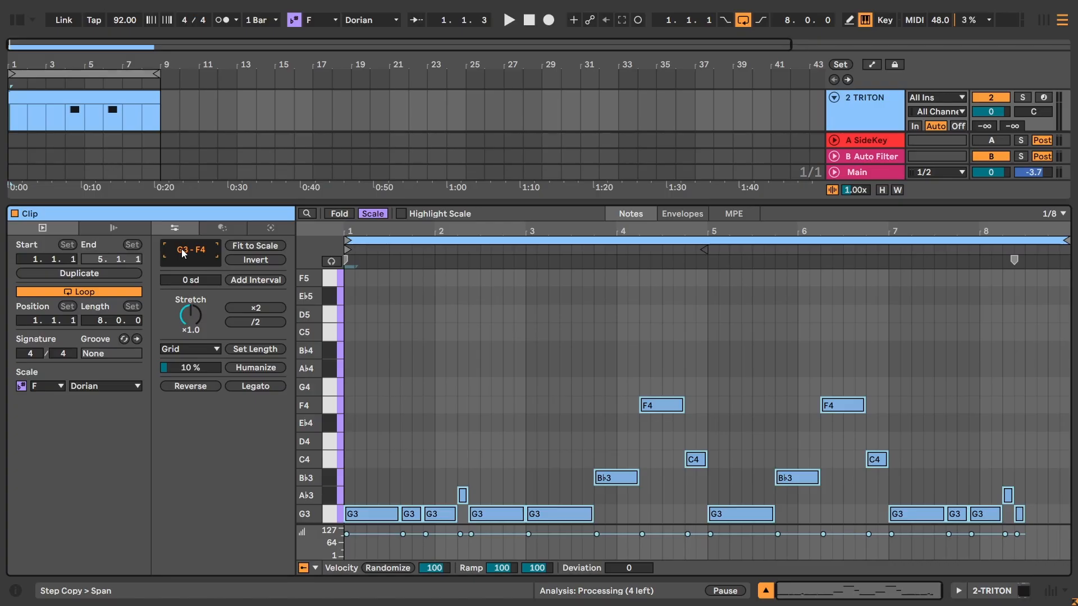
key(Up)
key(Up)
key(Up)
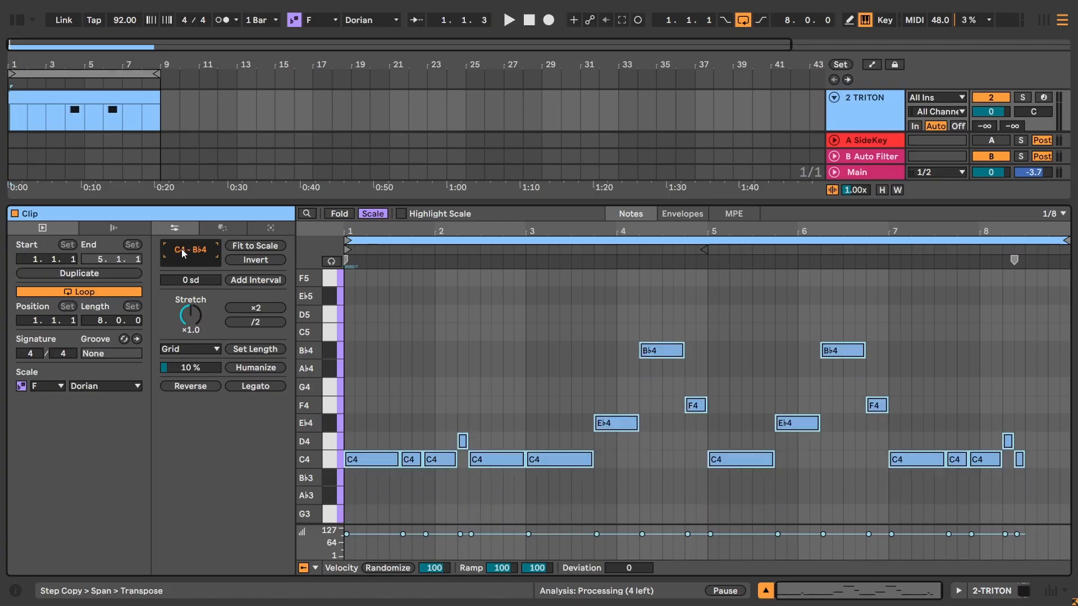
key(Up)
key(Up)
key(Down)
key(Down)
key(Down)
click(244, 368)
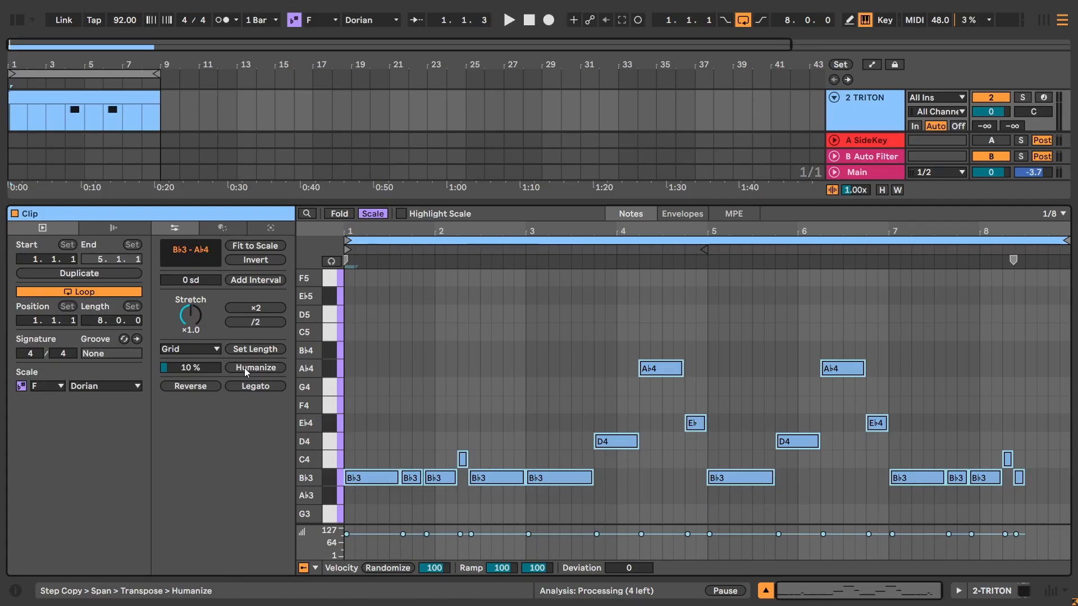
Return to the Step Copy pitch offsets of page 2 and randomize the page's pattern several times.
click(221, 227)
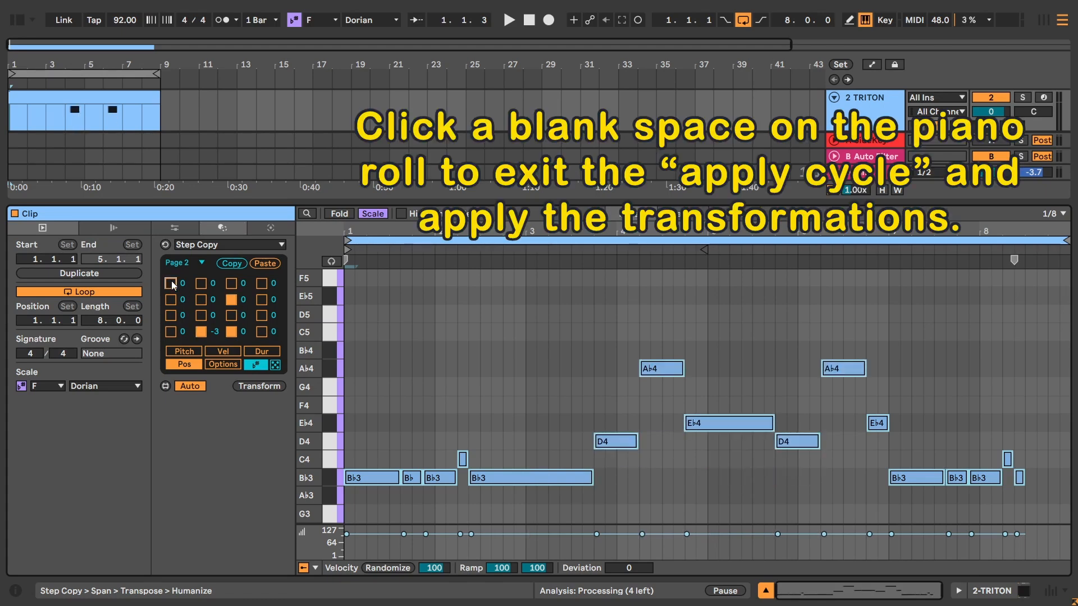
click(182, 354)
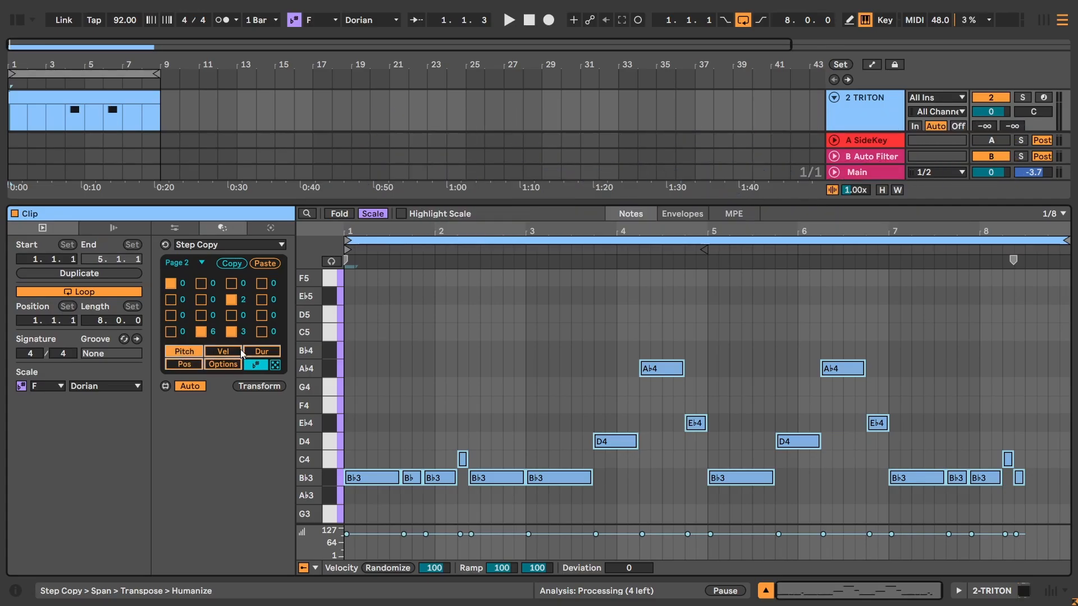
click(274, 366)
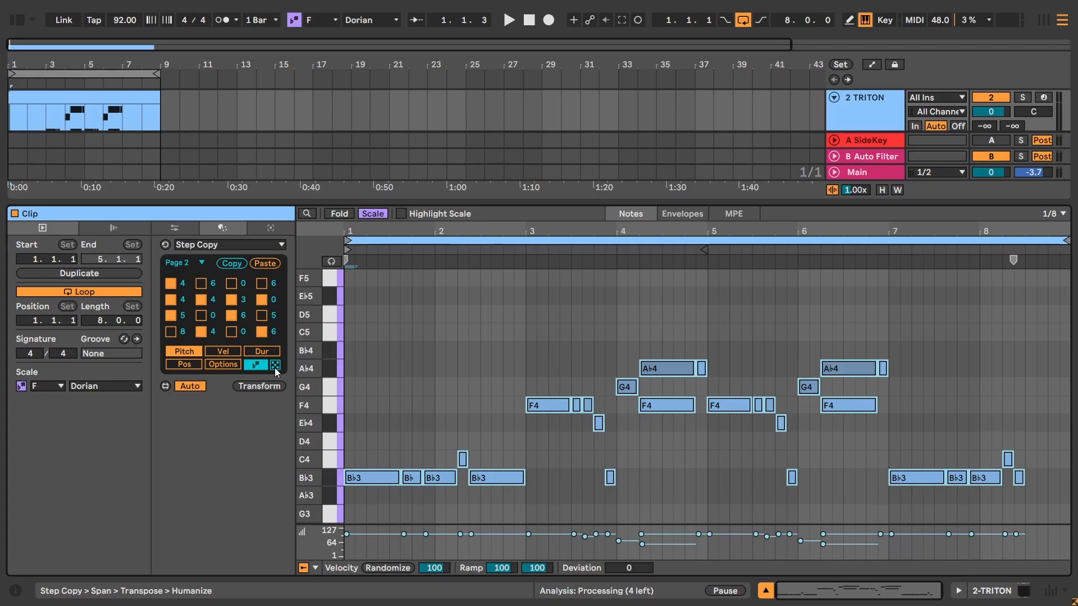
click(274, 366)
click(274, 366)
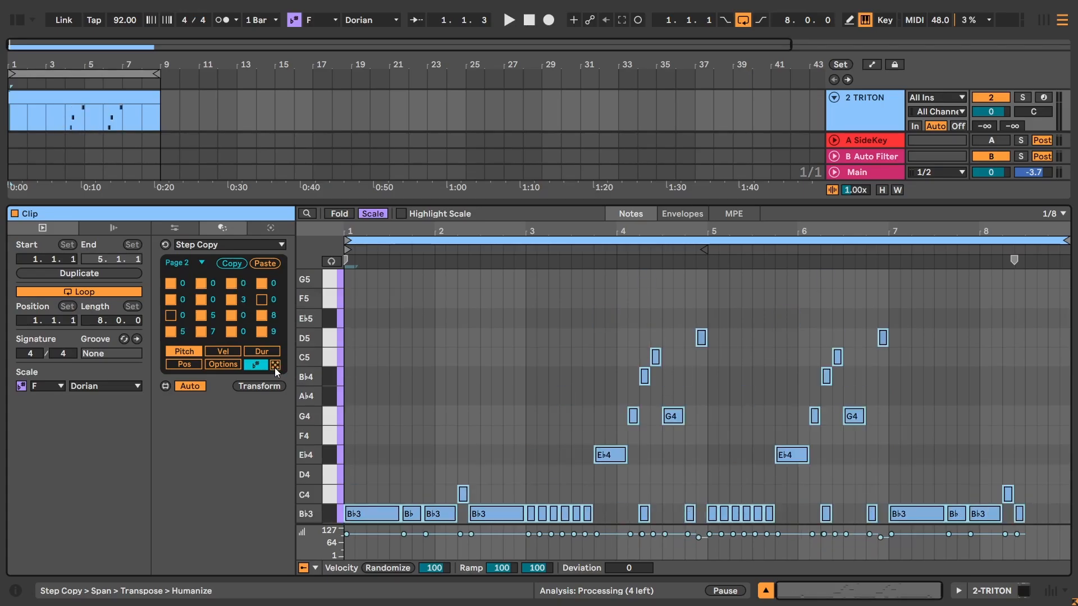
click(275, 365)
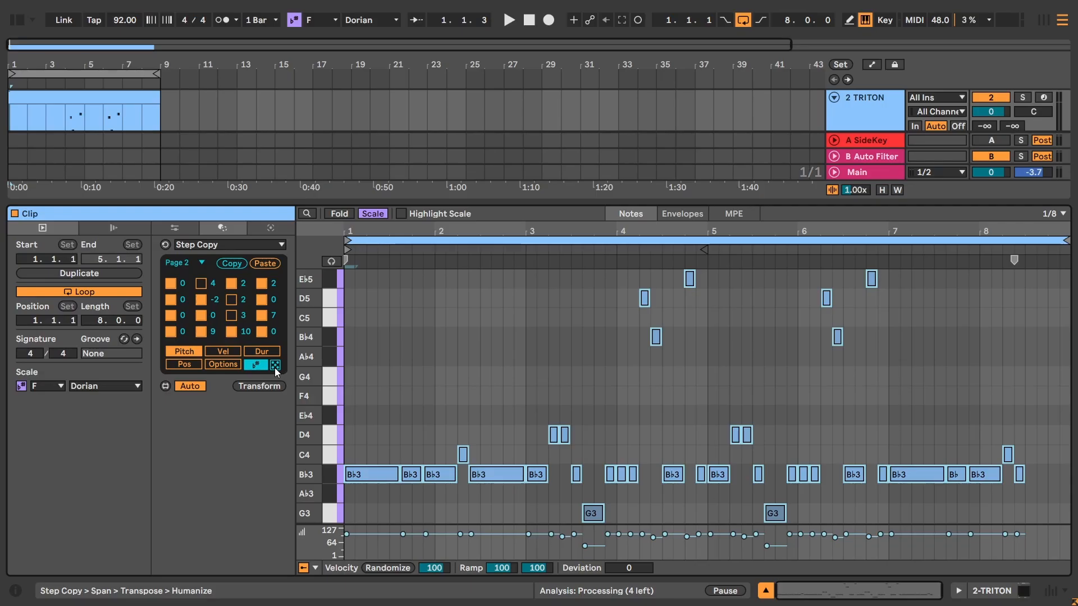
click(274, 368)
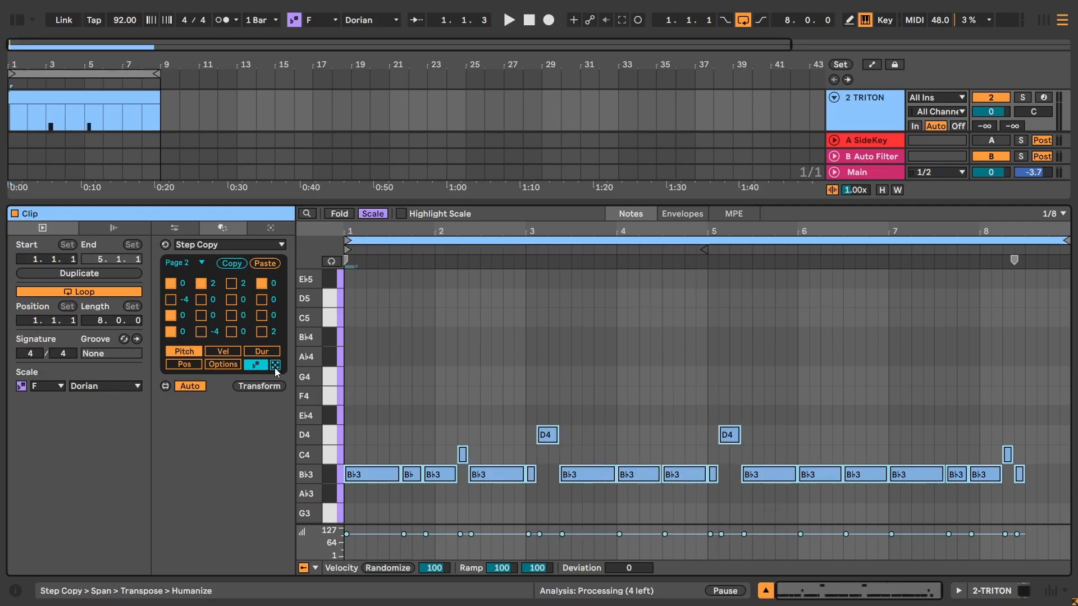
Randomize the active steps and pitch offsets of page 2 repeatedly to create new melody variations.
click(275, 368)
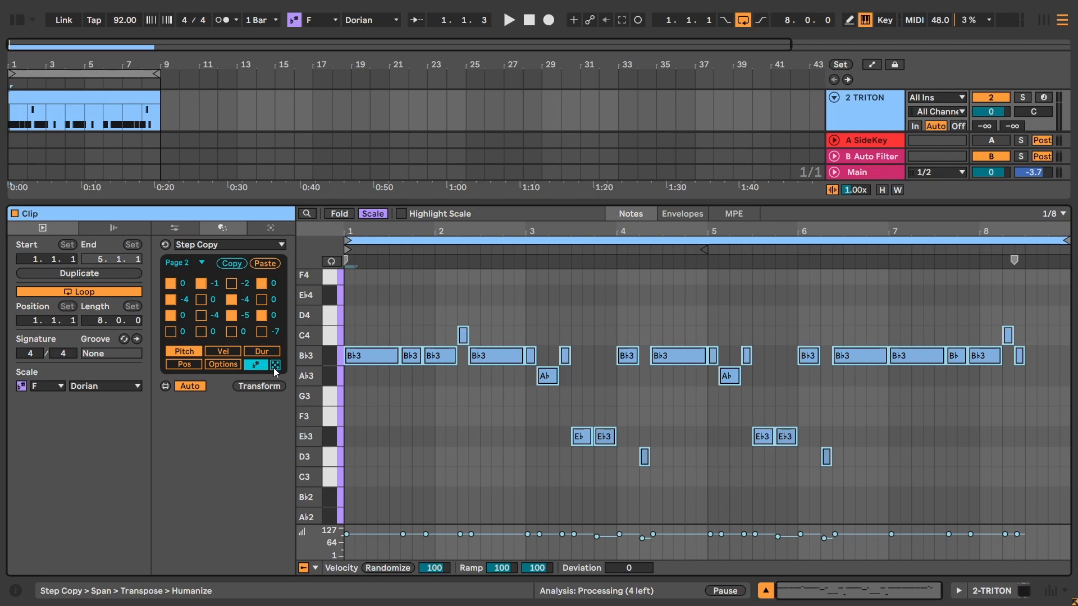
click(272, 364)
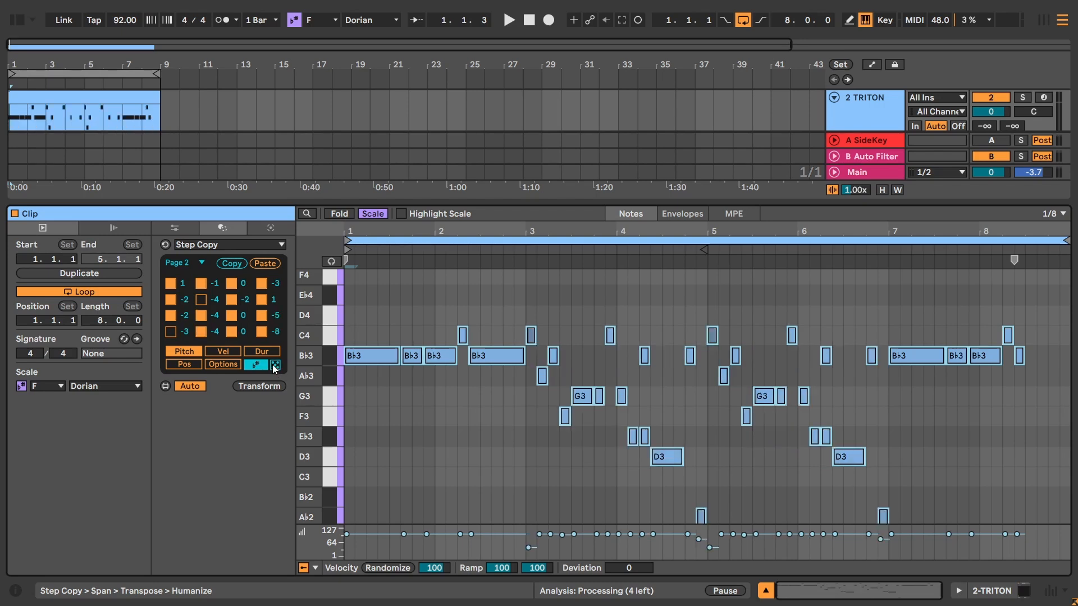
click(271, 365)
click(271, 365)
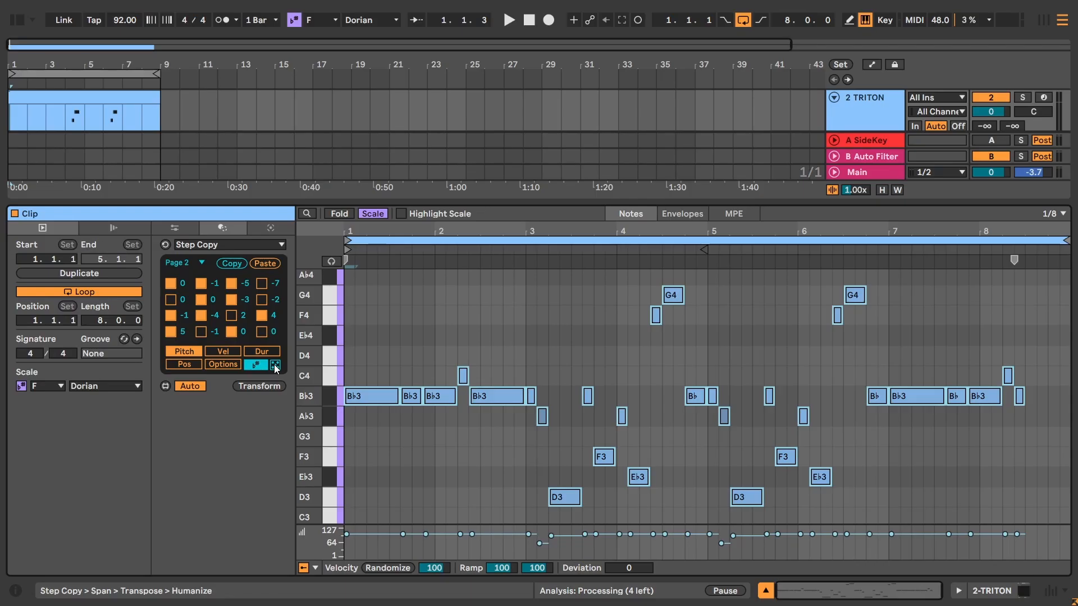
click(274, 365)
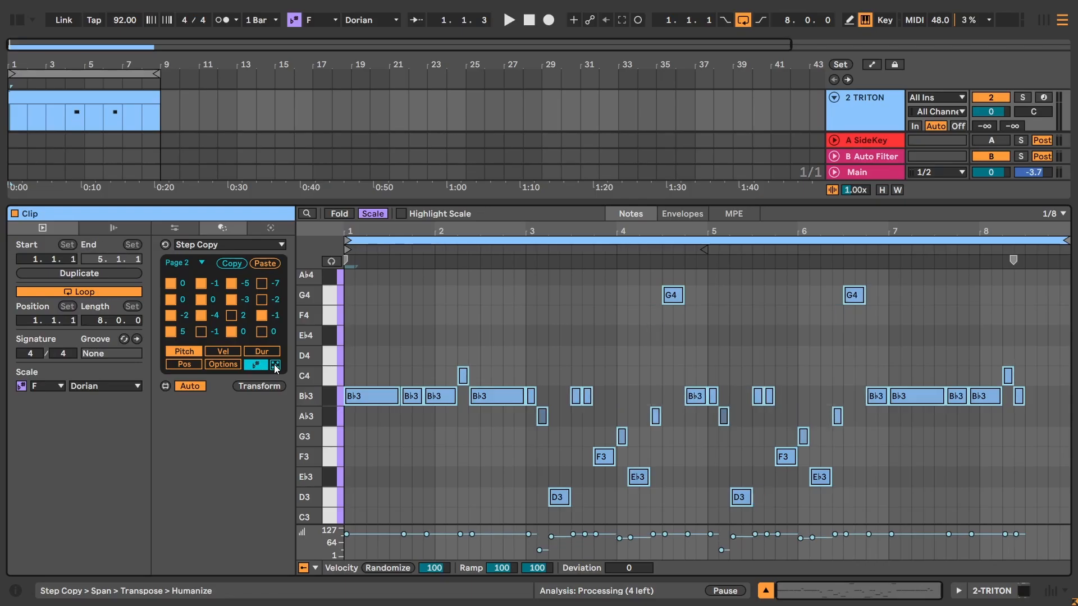
click(274, 365)
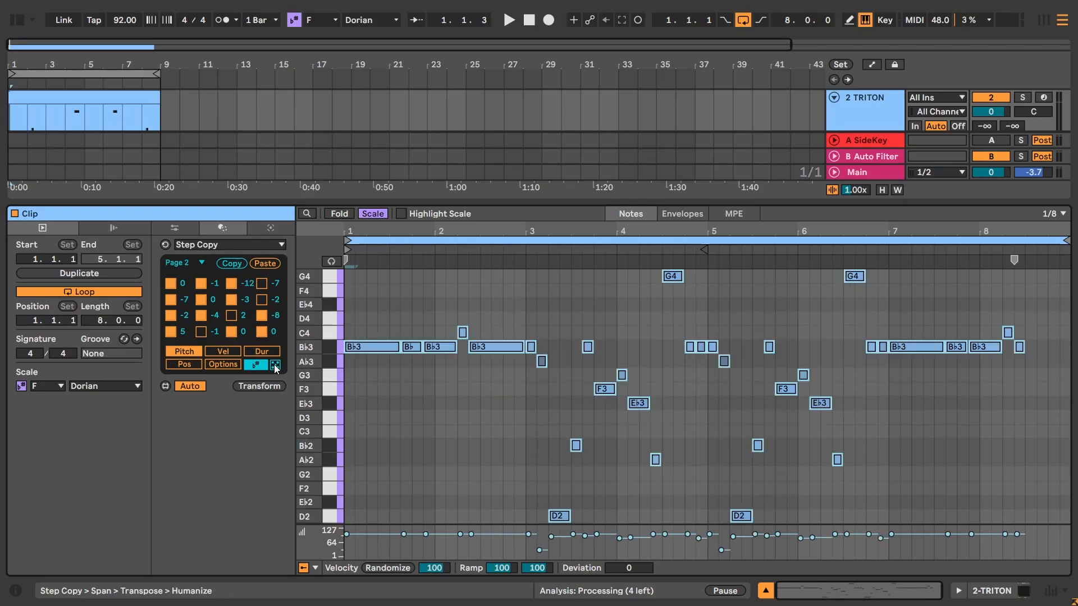
click(274, 365)
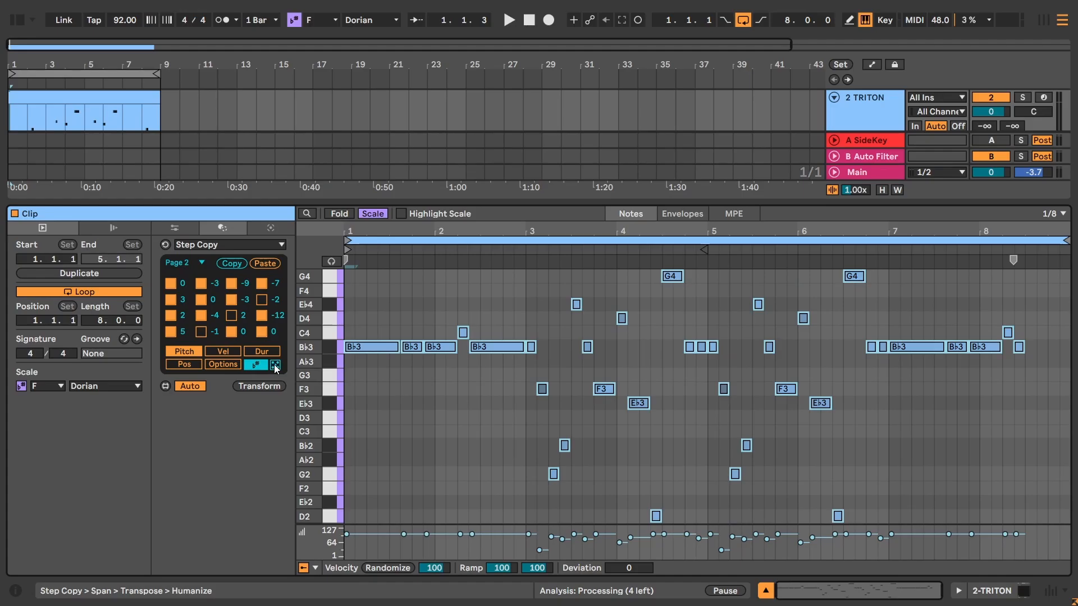
click(274, 365)
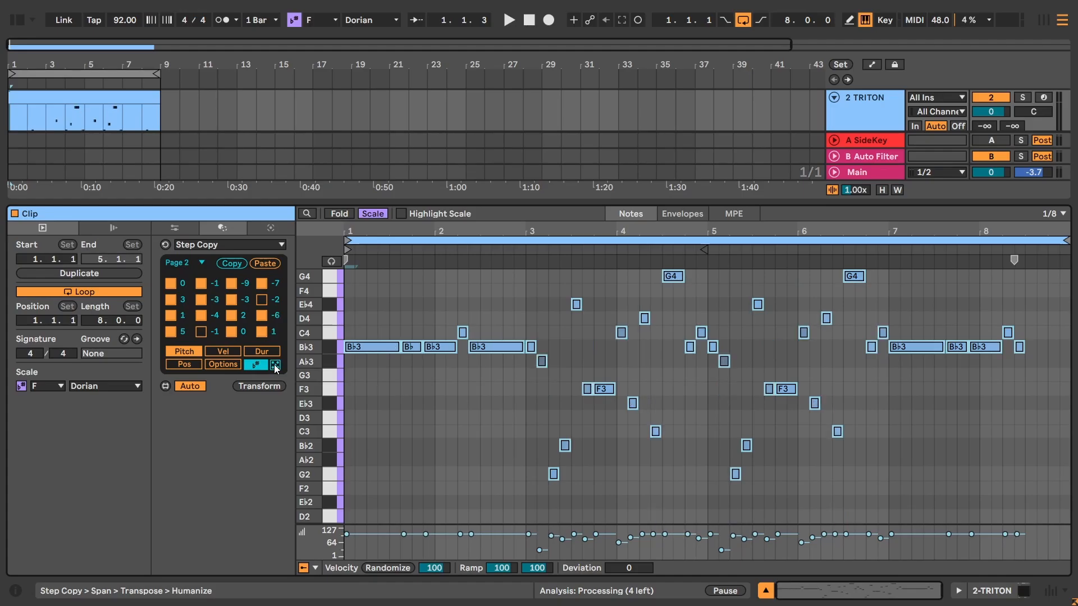
Check the Song page order in Step Copy's options, and generate several arpeggio-style pitch offset patterns for page 2.
click(219, 365)
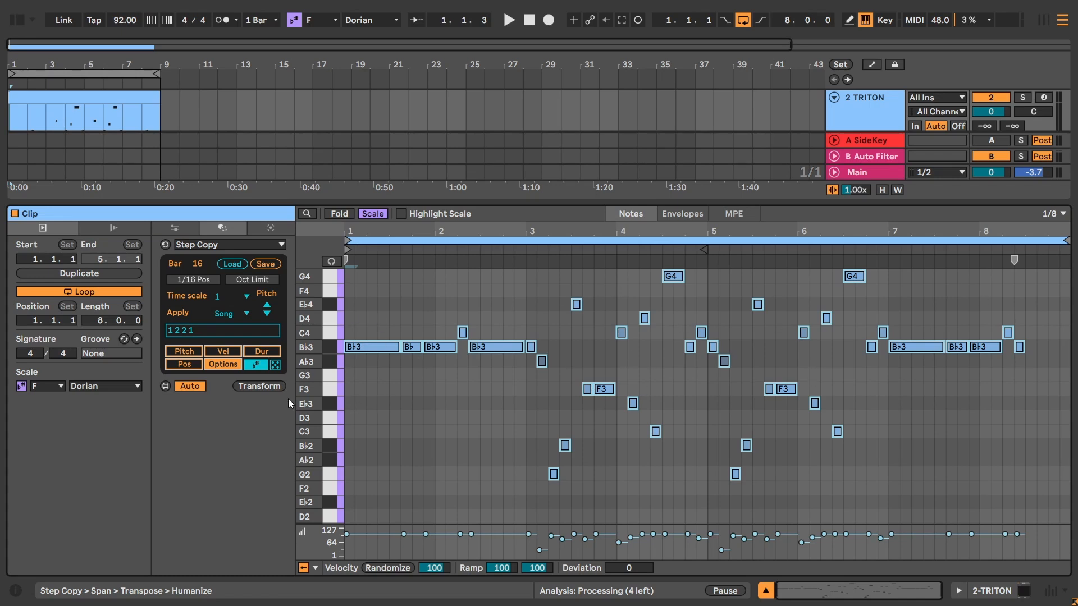
click(174, 351)
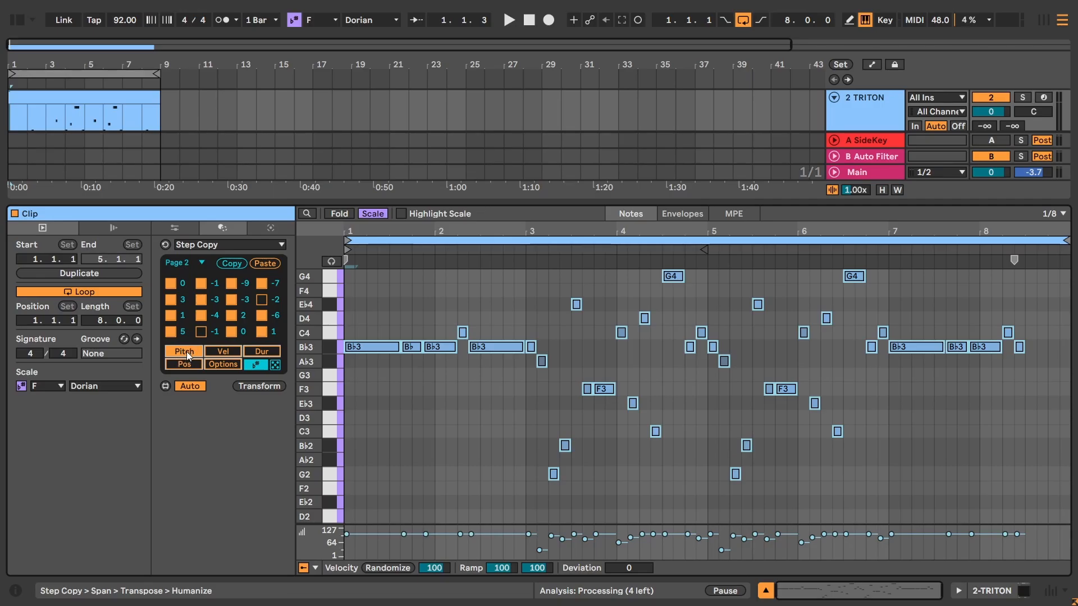
click(186, 351)
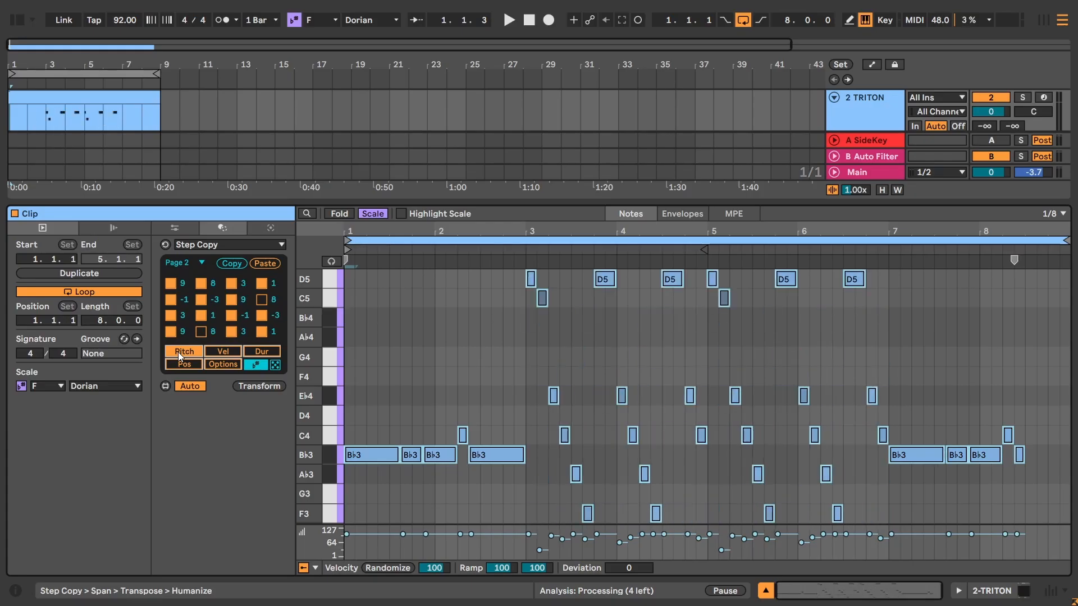
click(179, 353)
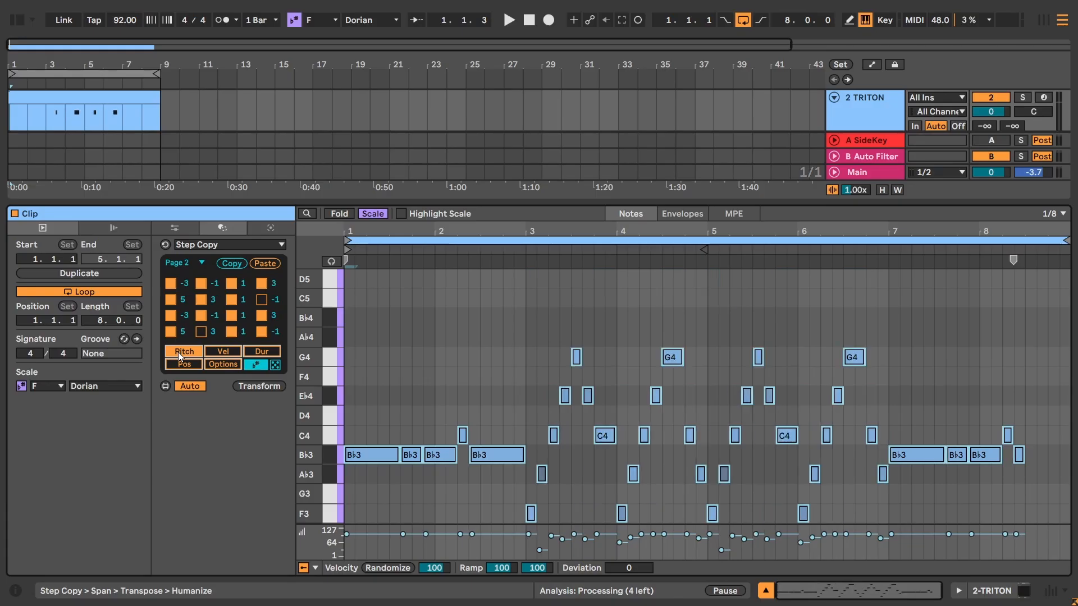
click(179, 353)
click(179, 353)
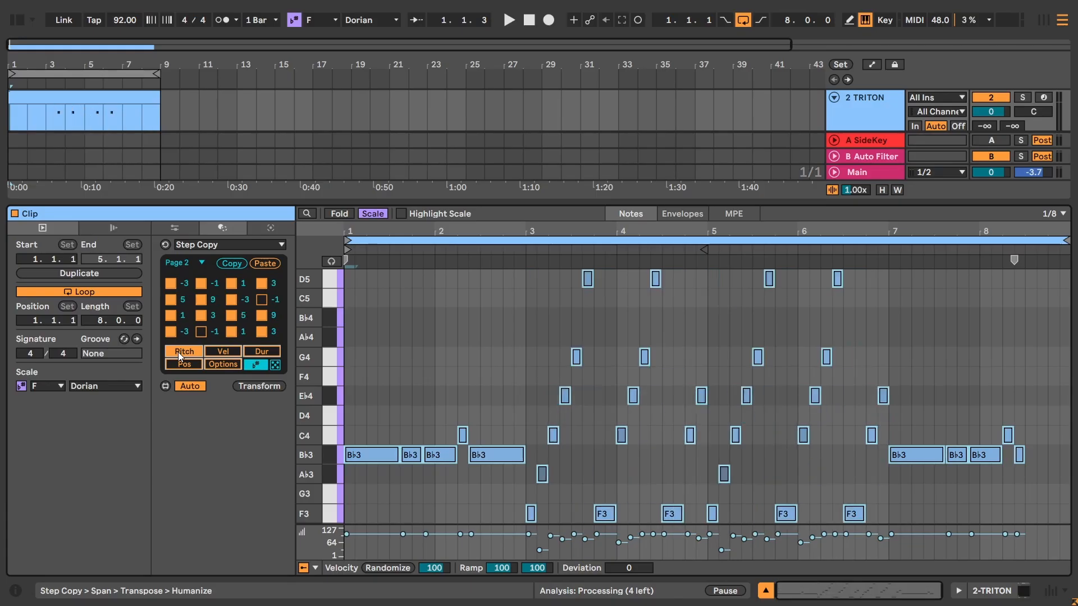
click(179, 353)
click(178, 353)
click(179, 353)
click(179, 353)
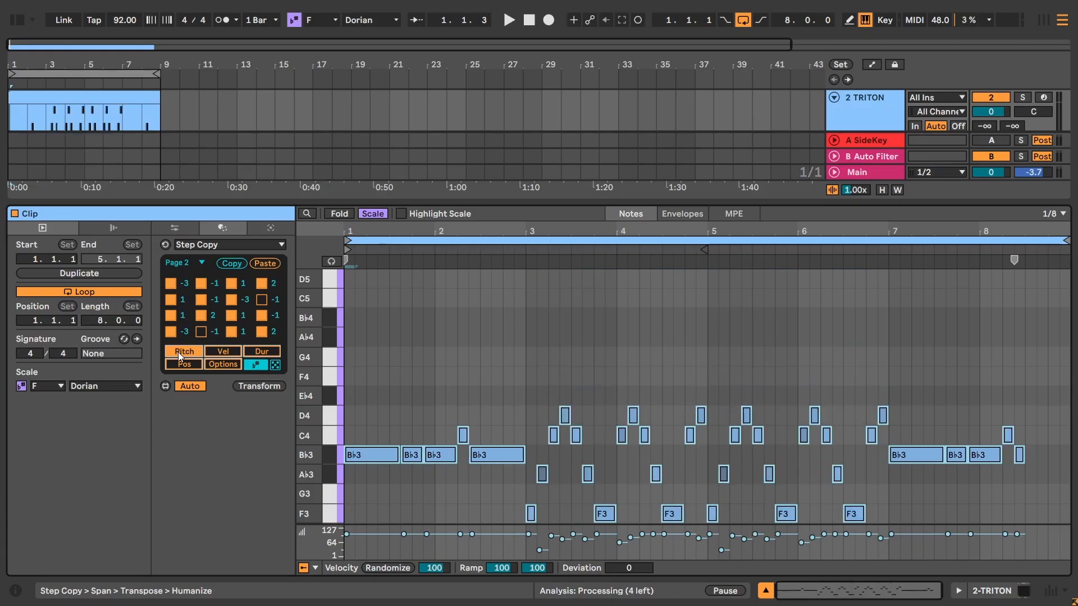
click(179, 353)
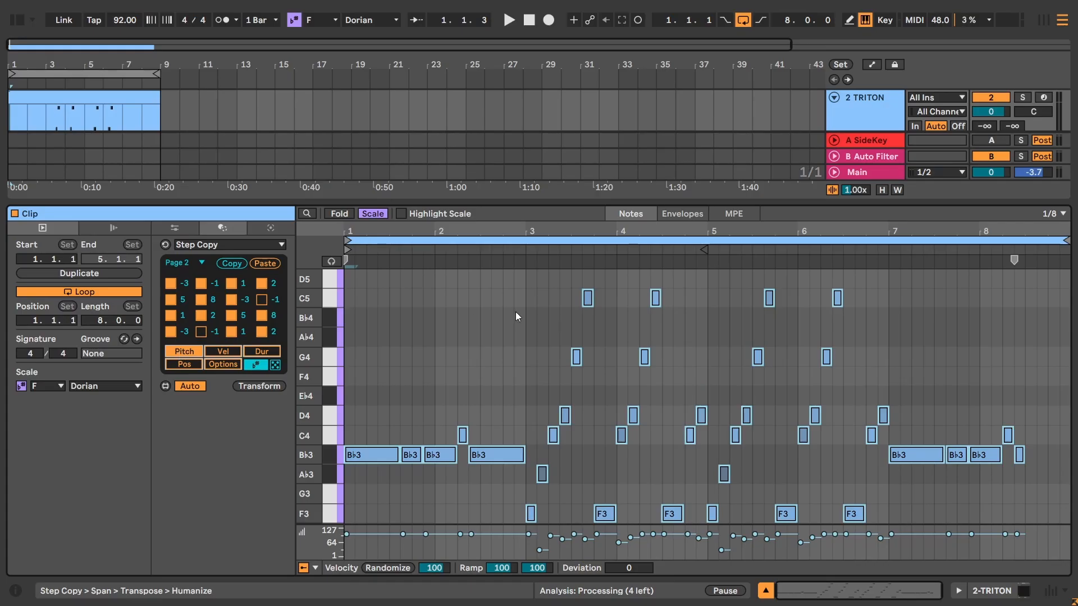
click(265, 366)
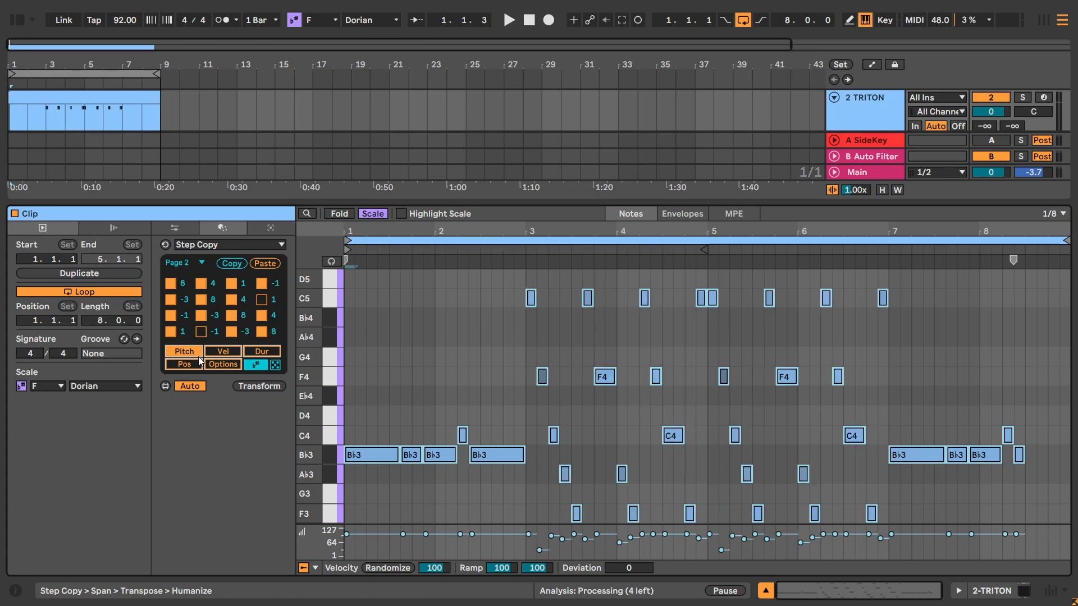
Save the current Step Copy settings as a preset named My Save.
click(222, 365)
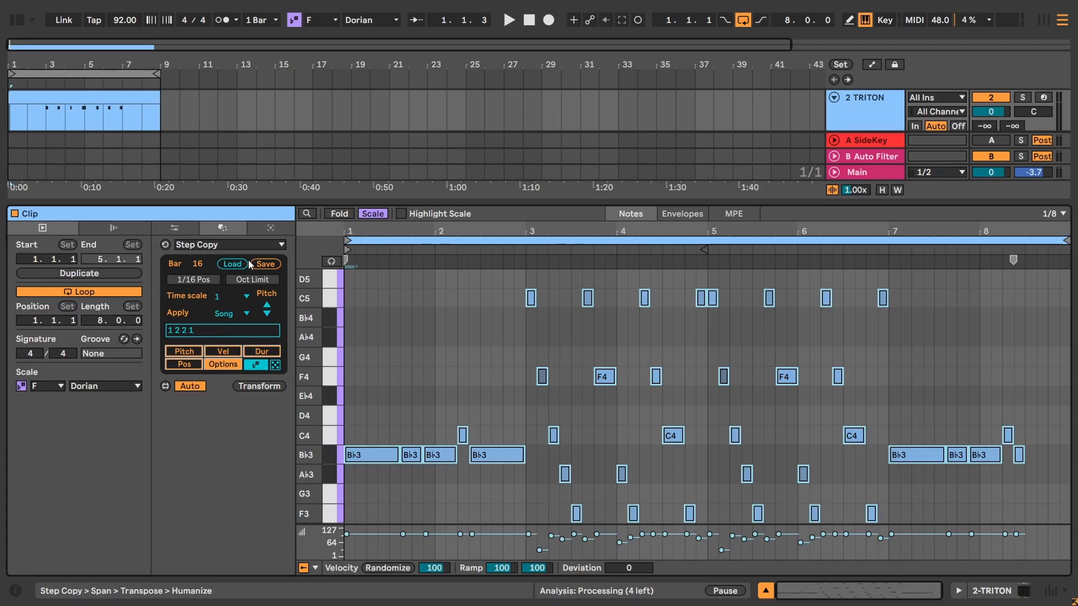
click(272, 264)
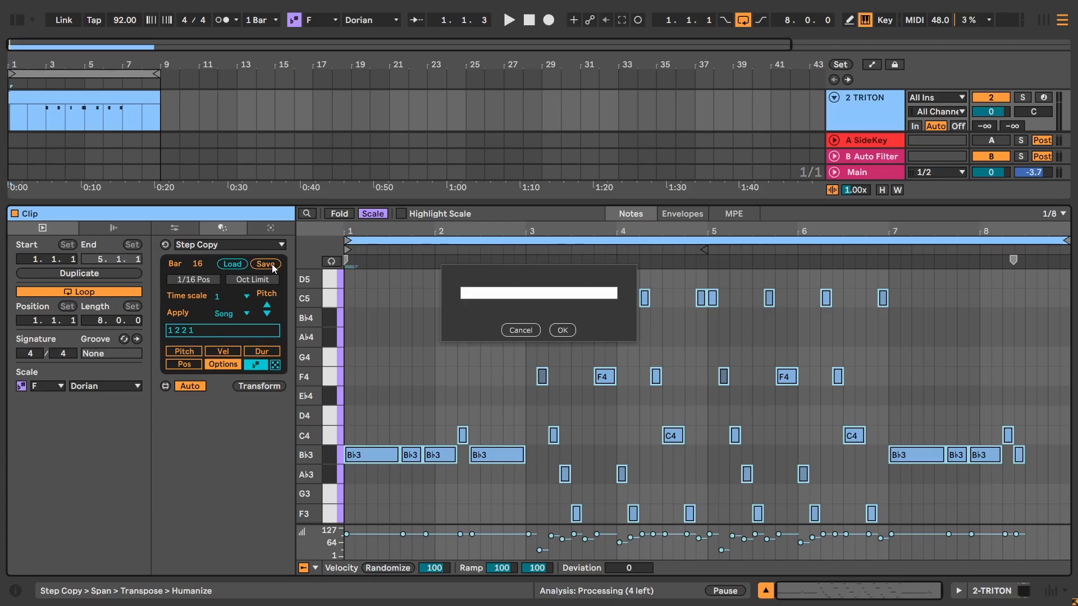
text(My Save)
click(561, 330)
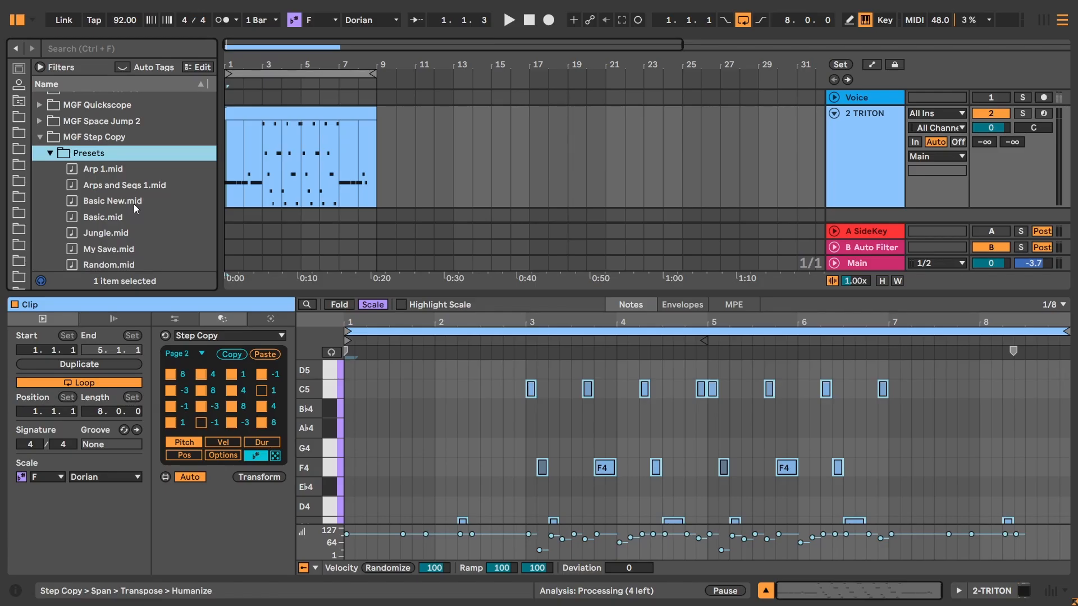
Load the Basic New.mid preset from the MGF Step Copy Presets folder into Step Copy.
click(135, 203)
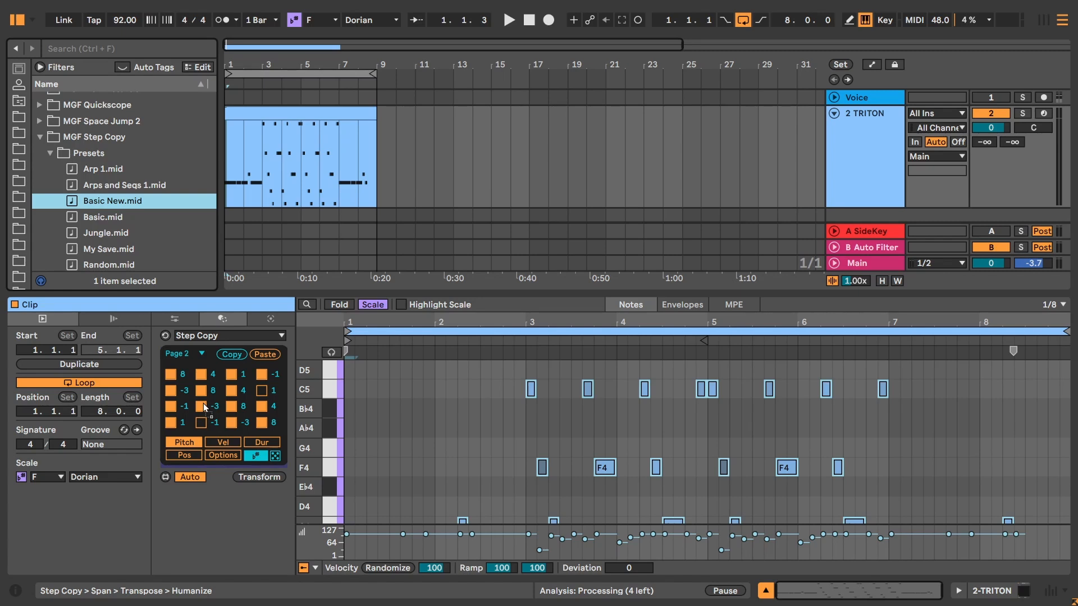
drag(203, 403, 409, 190)
drag(235, 420, 234, 421)
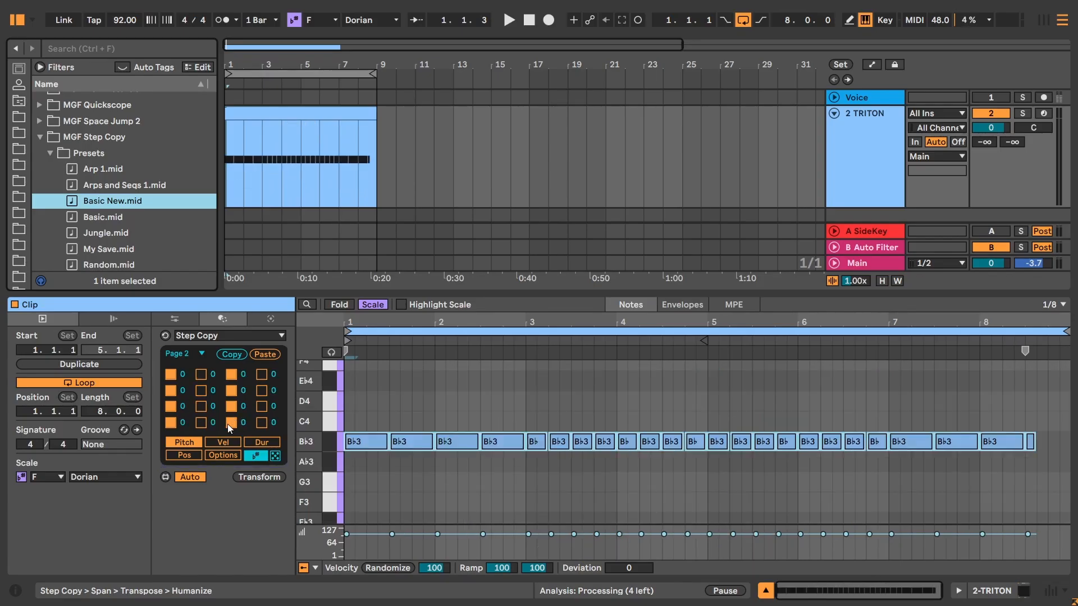
Switch Step Copy to page 1 and set its Apply mode to Page.
click(193, 352)
click(180, 374)
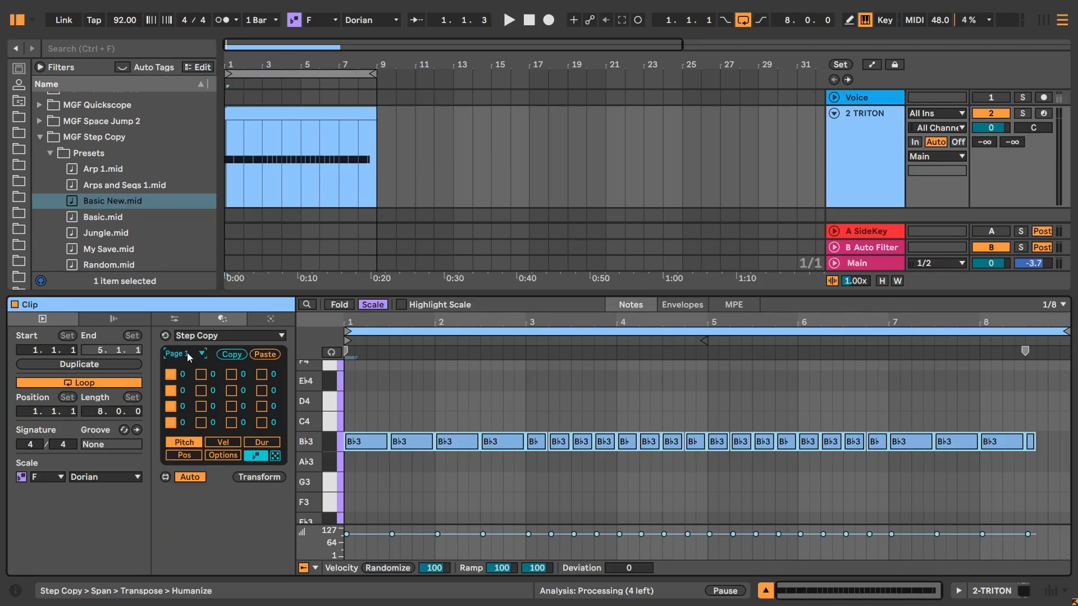
click(187, 354)
click(223, 455)
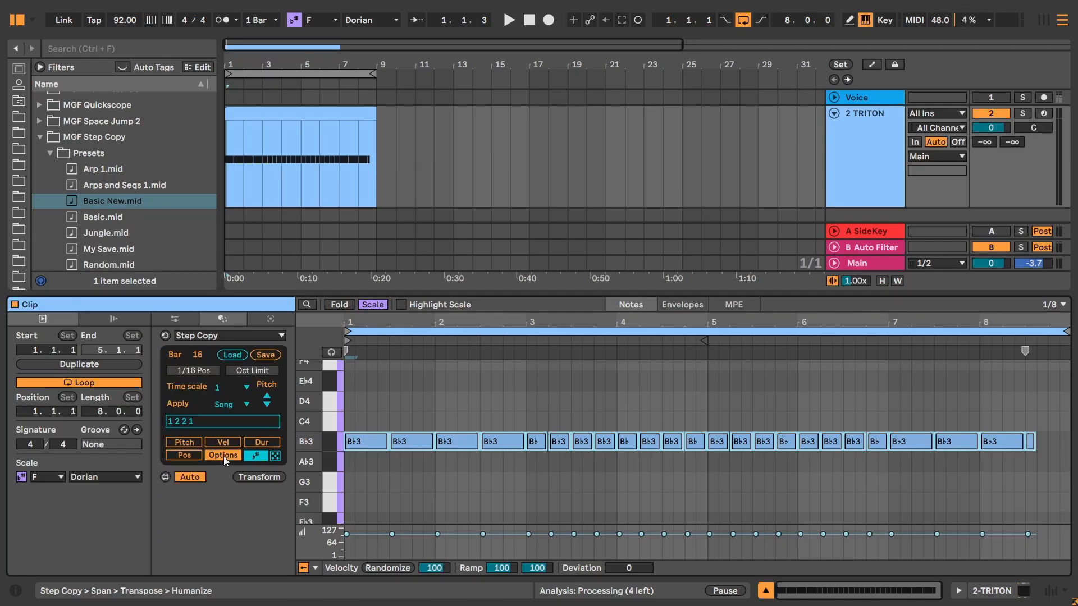
click(225, 404)
click(227, 425)
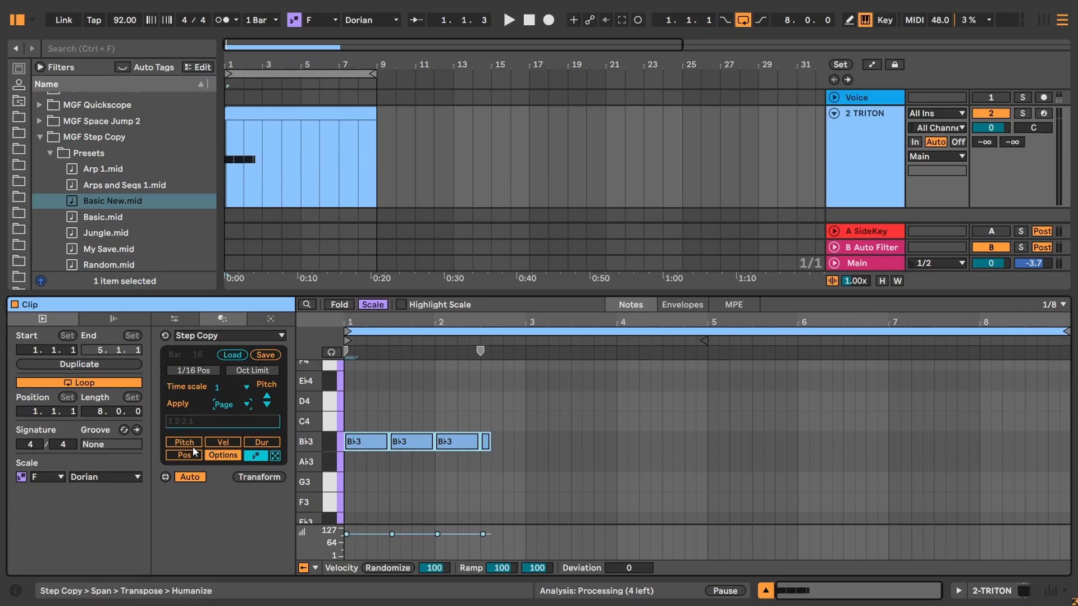
Delete every note except the first B♭3 and shorten that note to an eighth note (0.0.2).
click(193, 319)
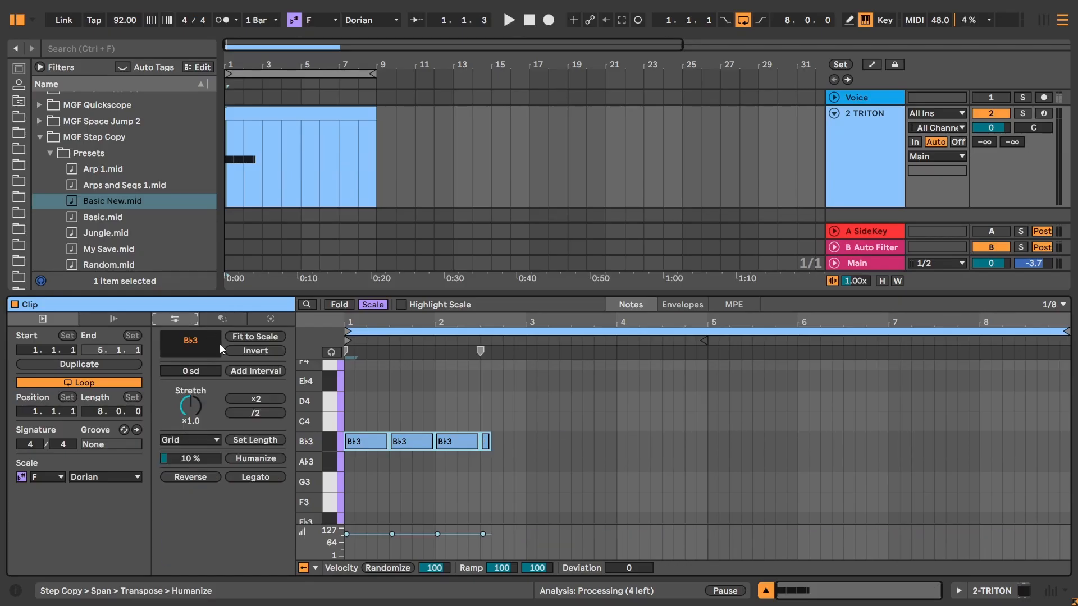
click(456, 401)
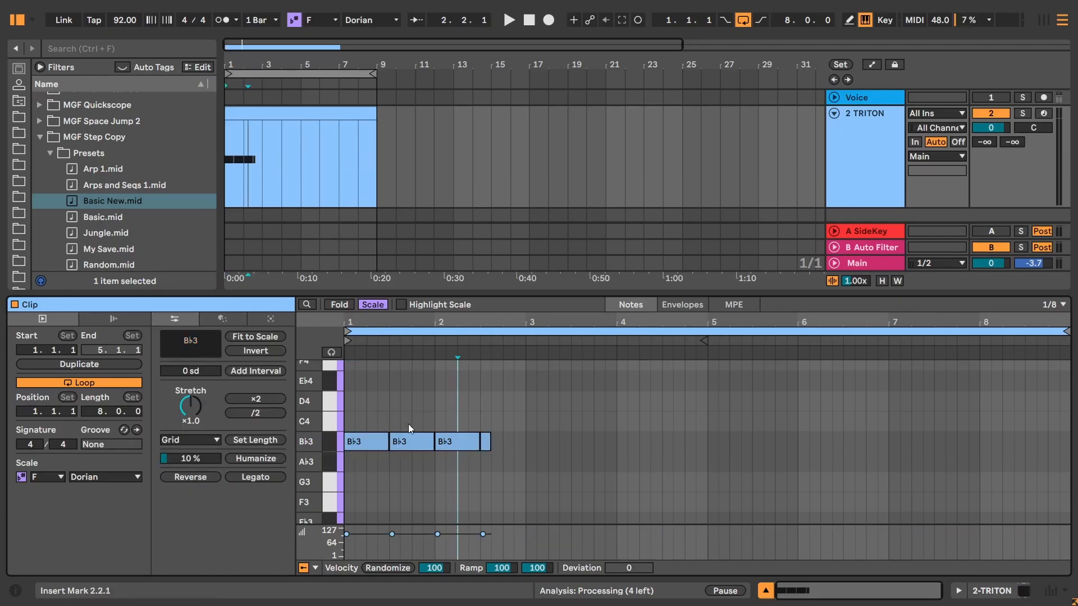
double_click(413, 442)
double_click(449, 443)
double_click(484, 442)
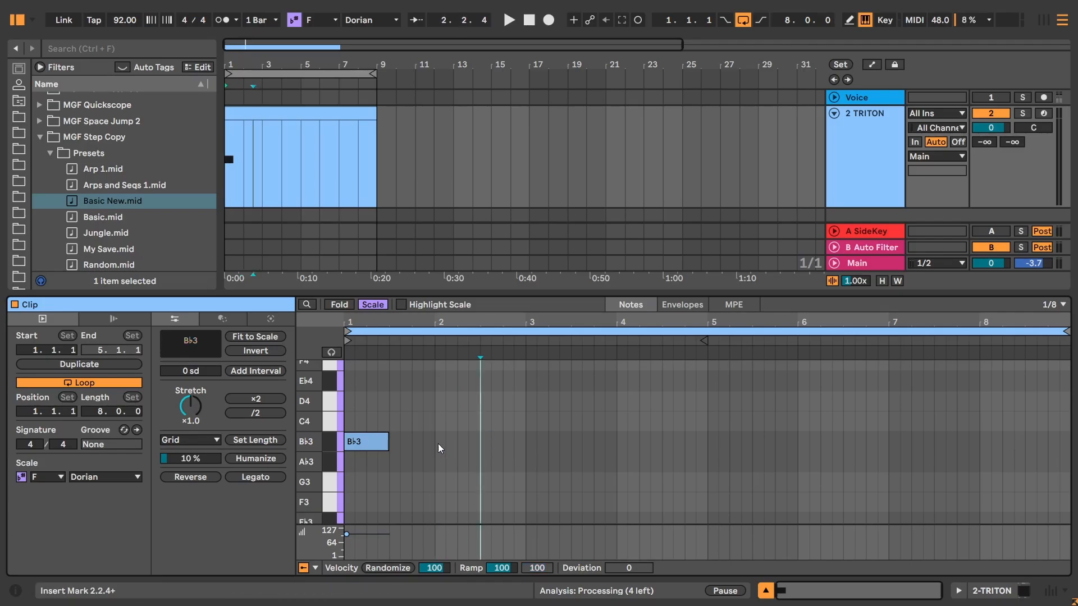
drag(386, 442, 356, 442)
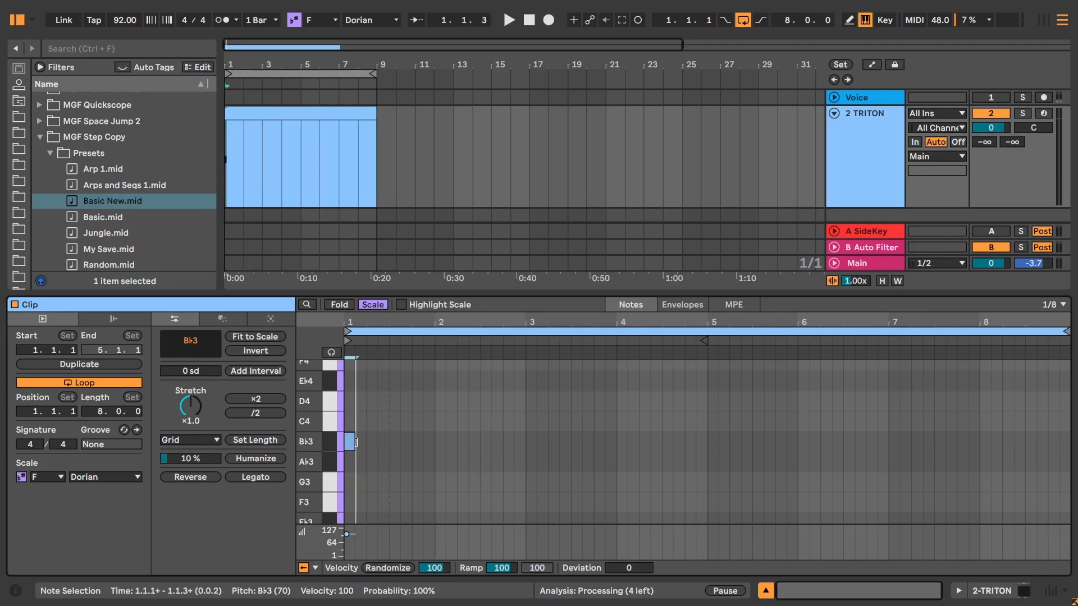
Apply Step Copy page 1 to the short note, and switch through pages 2, 3 and 4 to try their patterns.
click(218, 318)
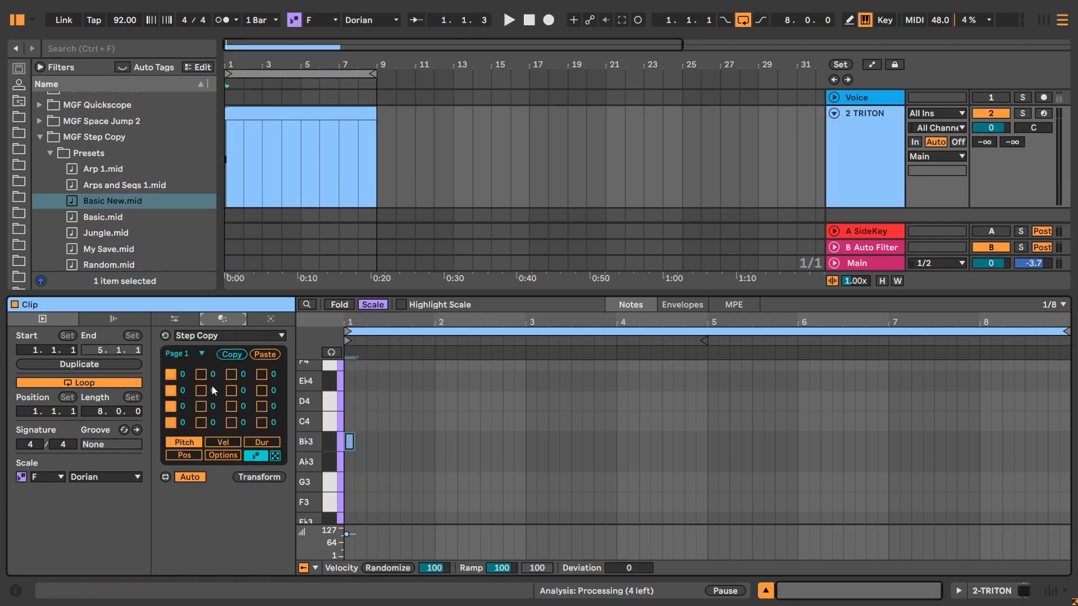
click(250, 479)
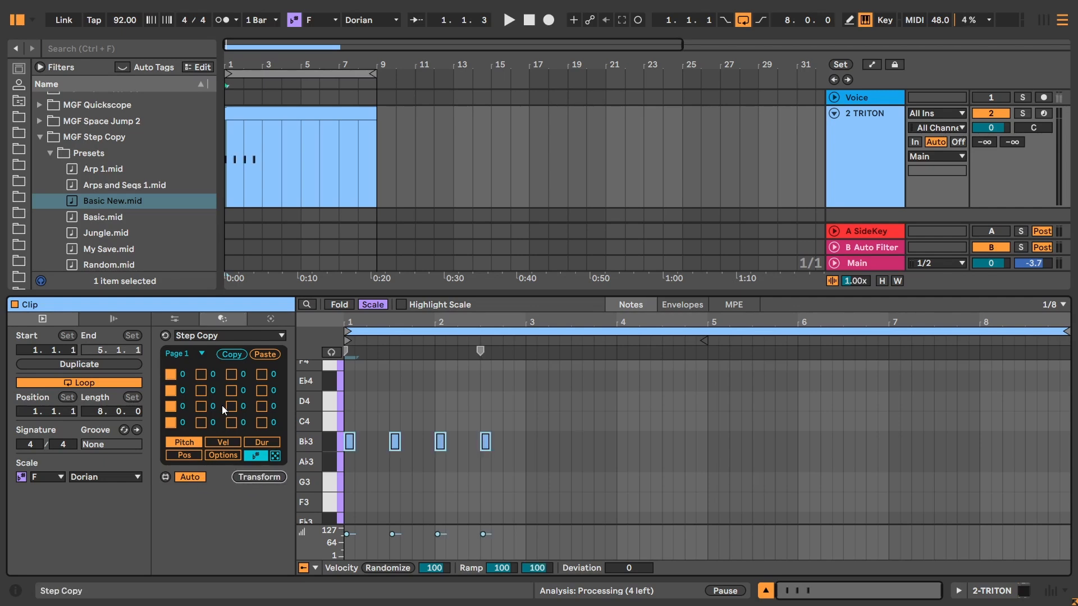
click(197, 356)
click(204, 381)
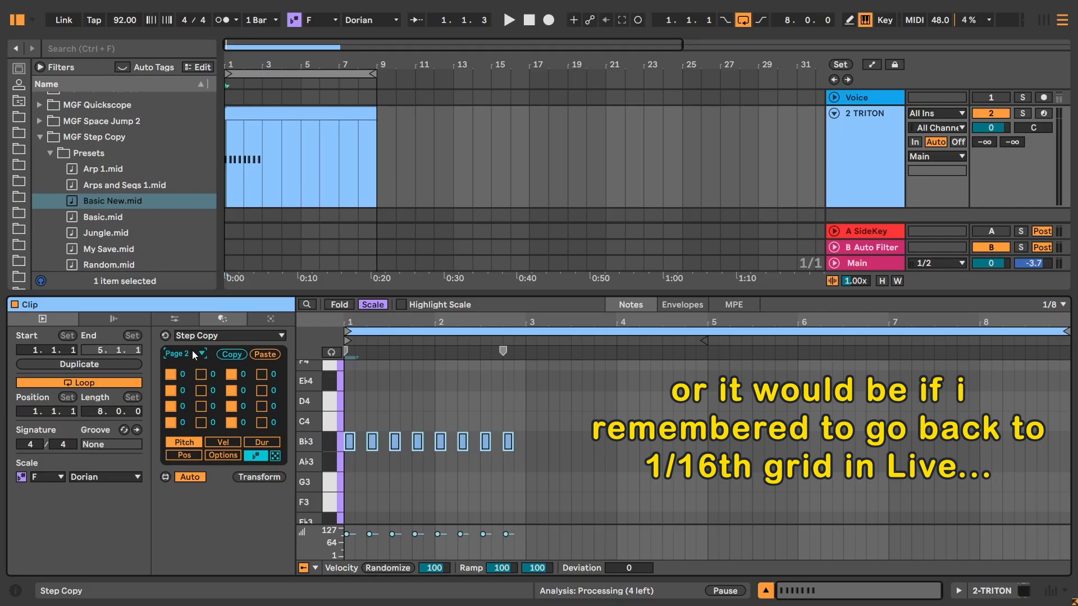
click(193, 348)
click(190, 391)
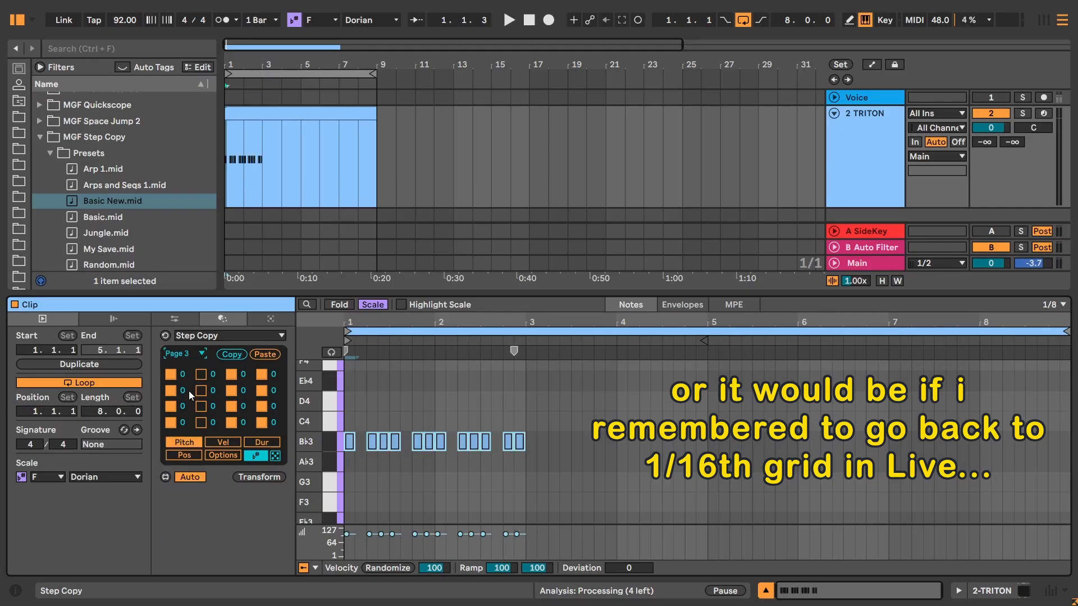
click(179, 355)
click(177, 408)
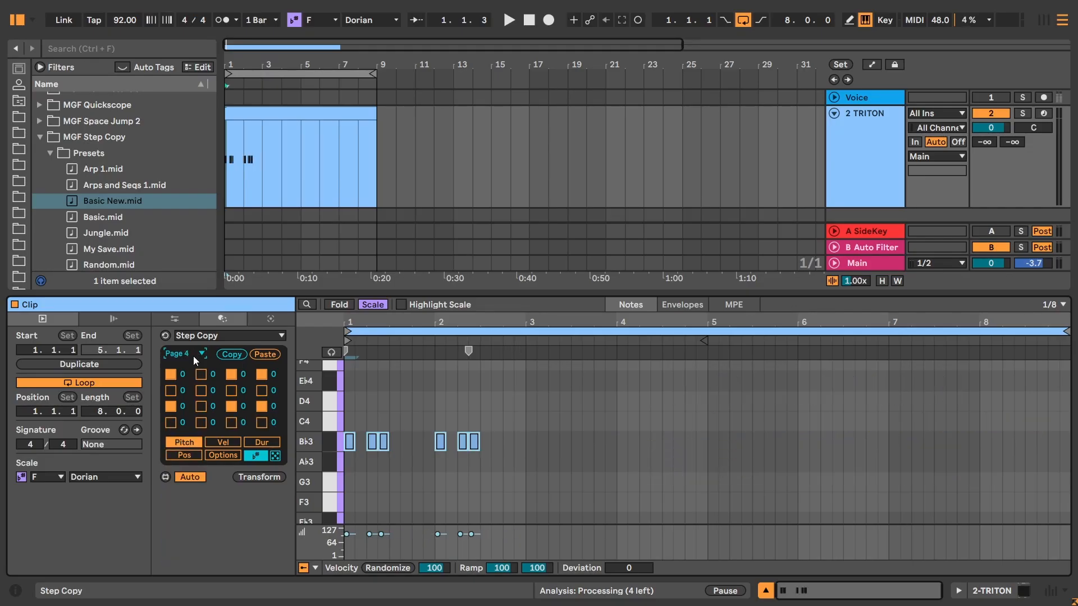
Switch through Step Copy pages 5 to 8 to compare their step patterns on the note.
click(193, 355)
click(190, 415)
click(200, 354)
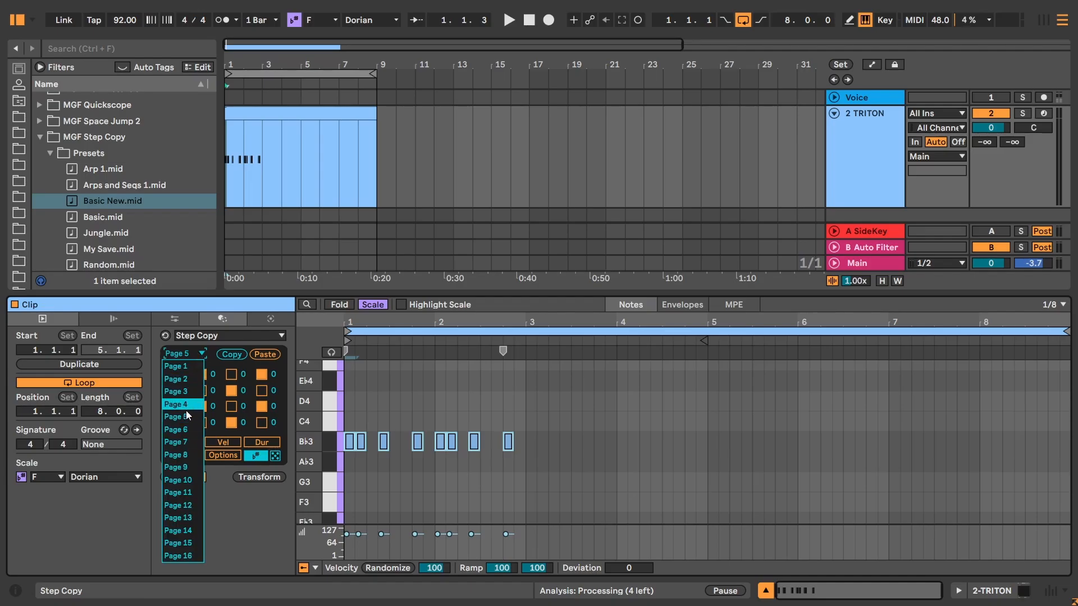
click(186, 430)
click(198, 355)
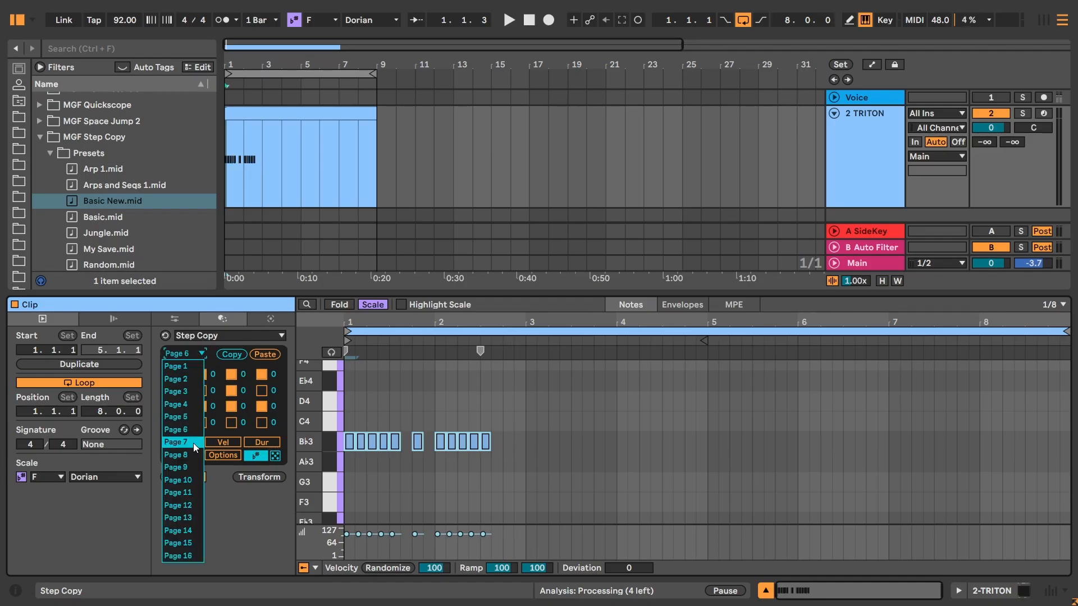
click(193, 442)
click(197, 353)
click(187, 456)
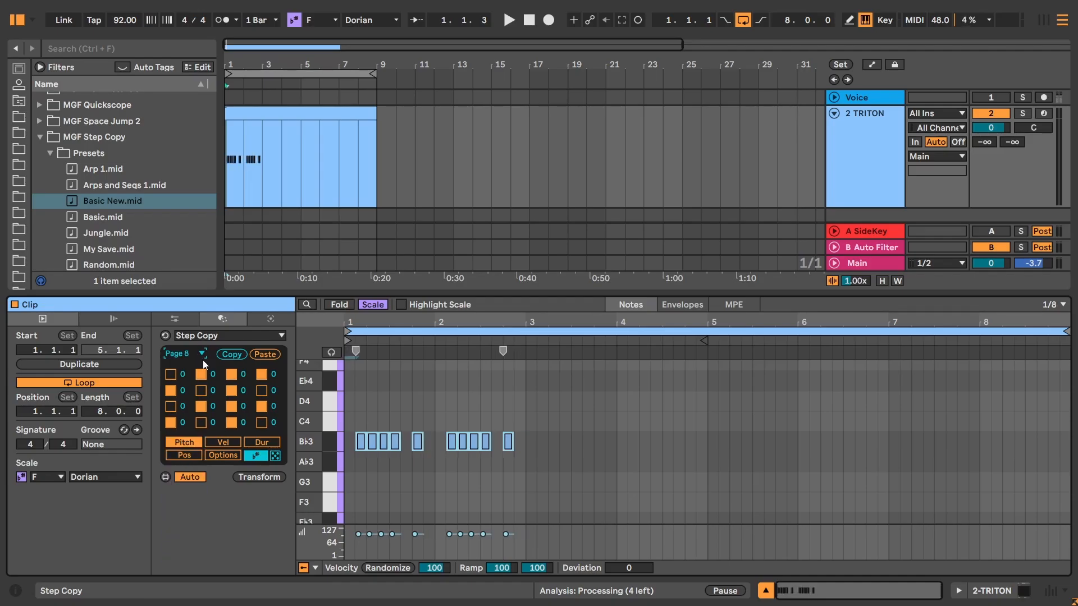
Switch through Step Copy pages 9, 10 and 11 to try their step patterns on the note.
click(202, 354)
click(188, 472)
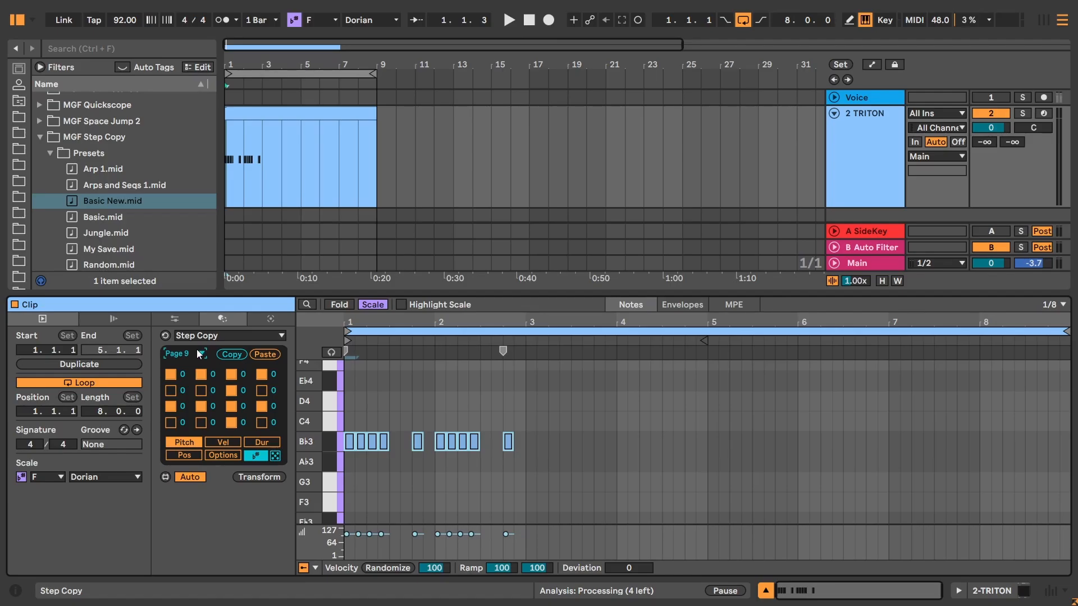
click(199, 355)
click(194, 480)
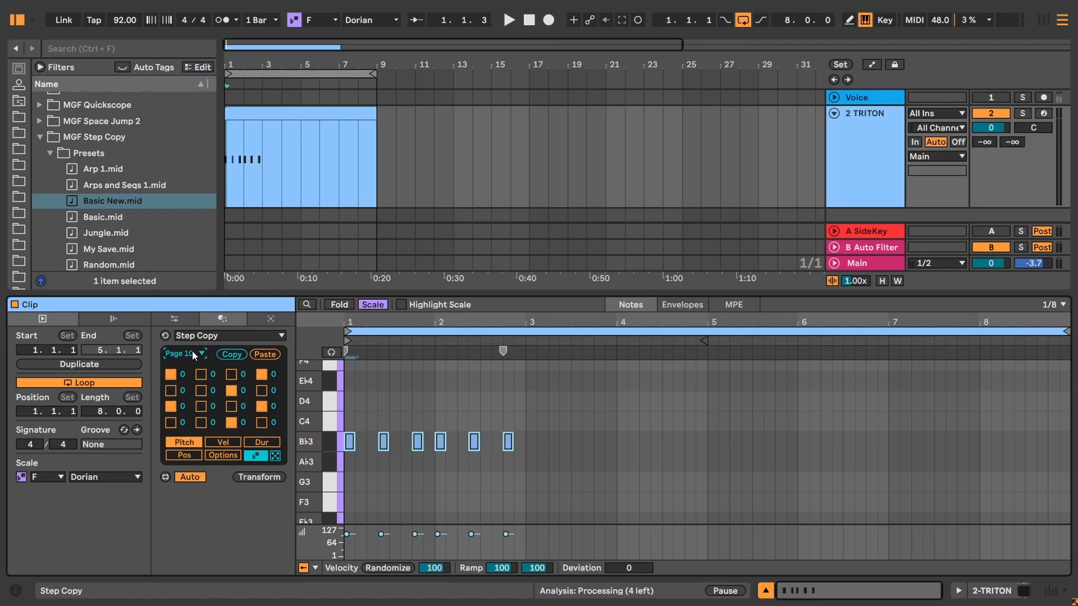
click(185, 354)
click(187, 491)
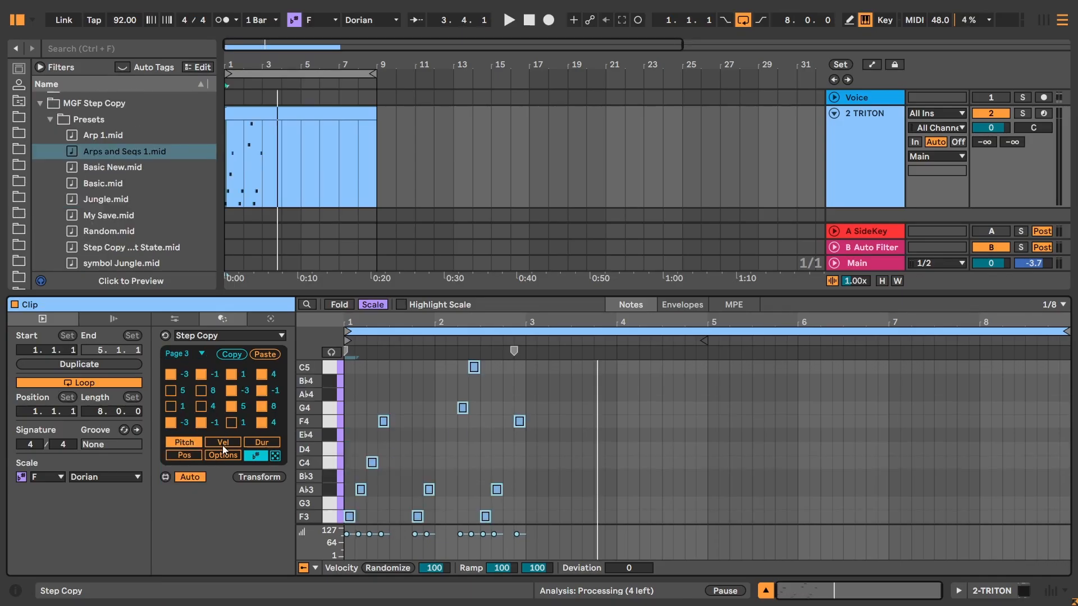
Shift all of page 3's pitches up two scale steps, down three, and up one again.
click(224, 454)
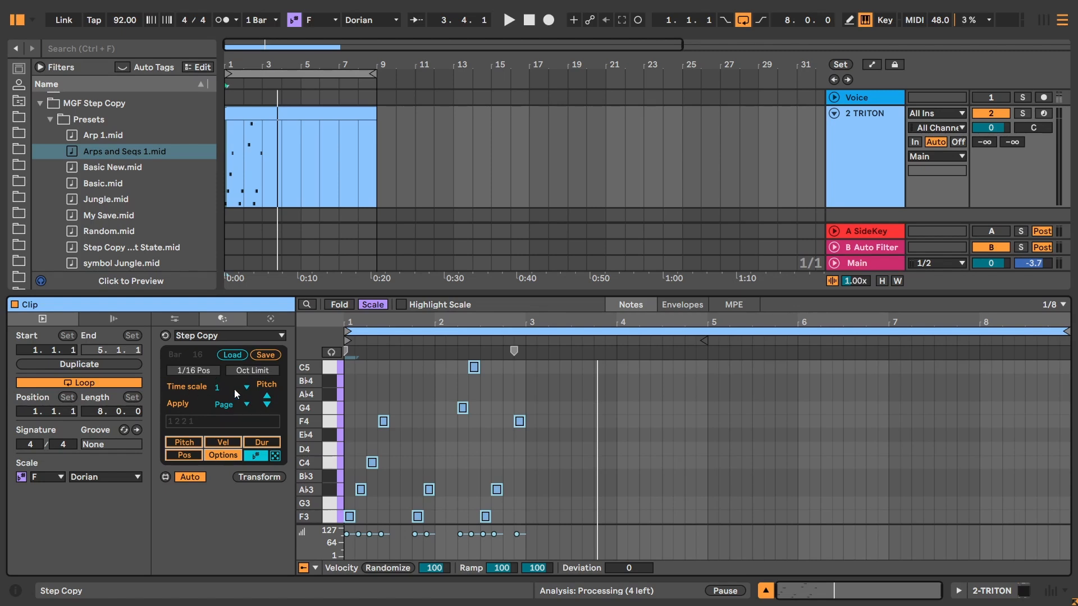
click(267, 396)
click(267, 397)
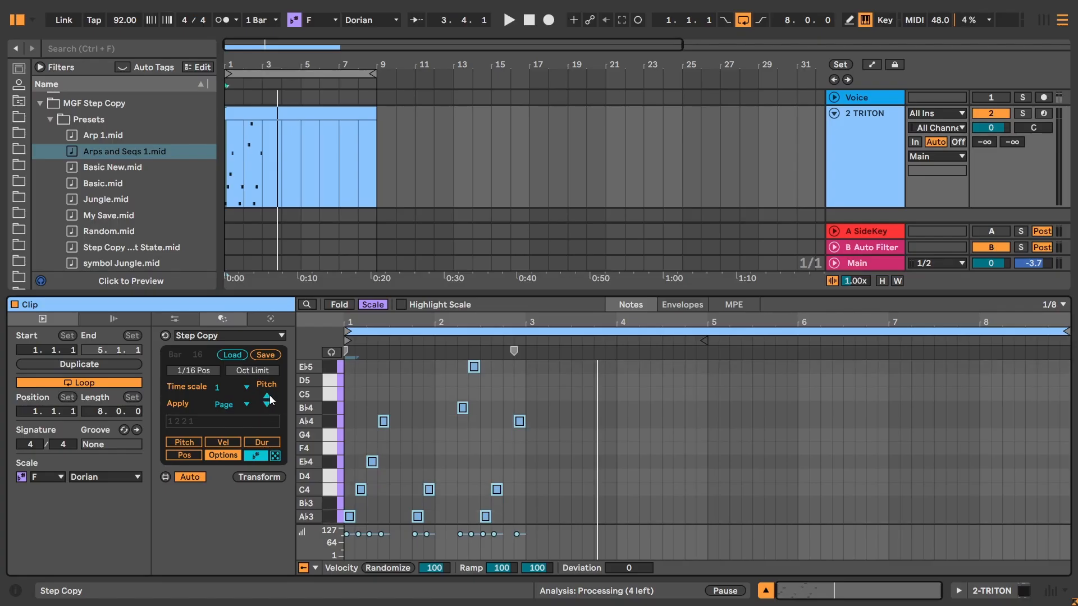
click(267, 405)
click(267, 405)
click(268, 405)
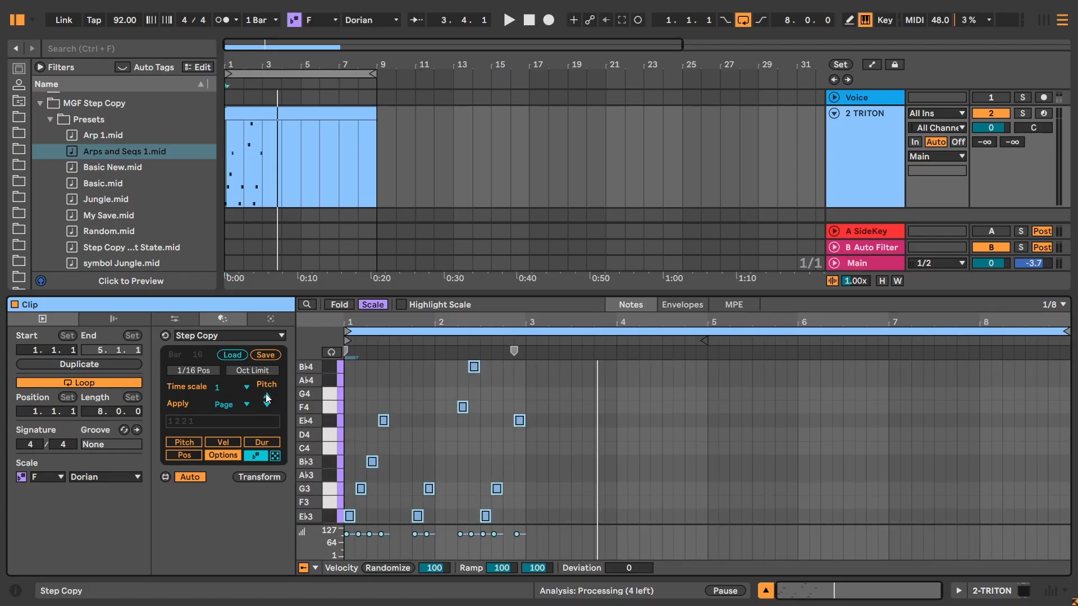
click(266, 396)
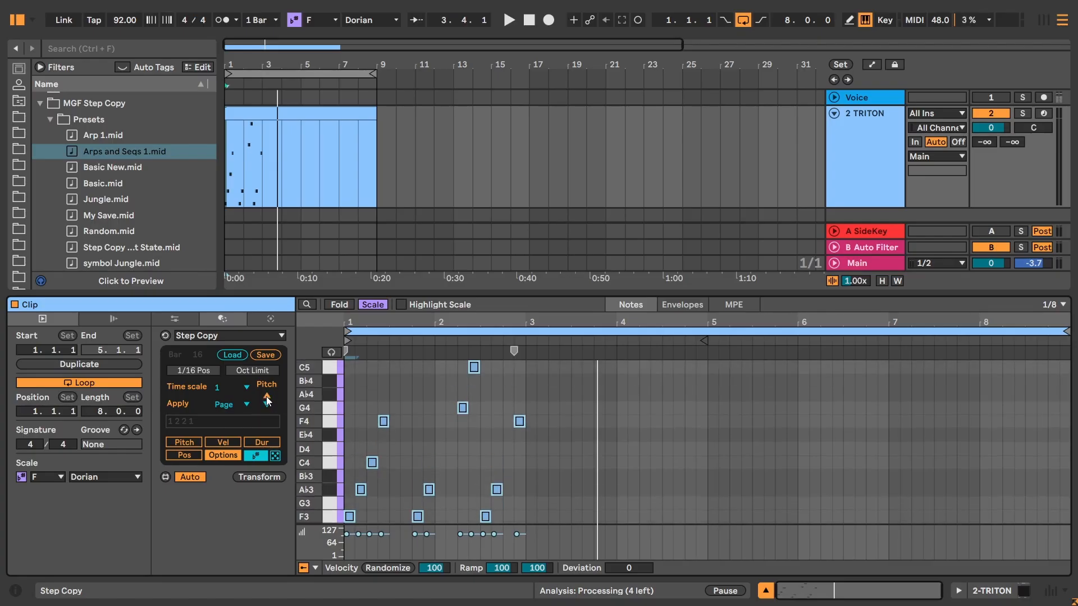
Raise all of page 3's pitches by five scale steps, checking the individual pitch offsets between shifts.
click(266, 397)
click(197, 440)
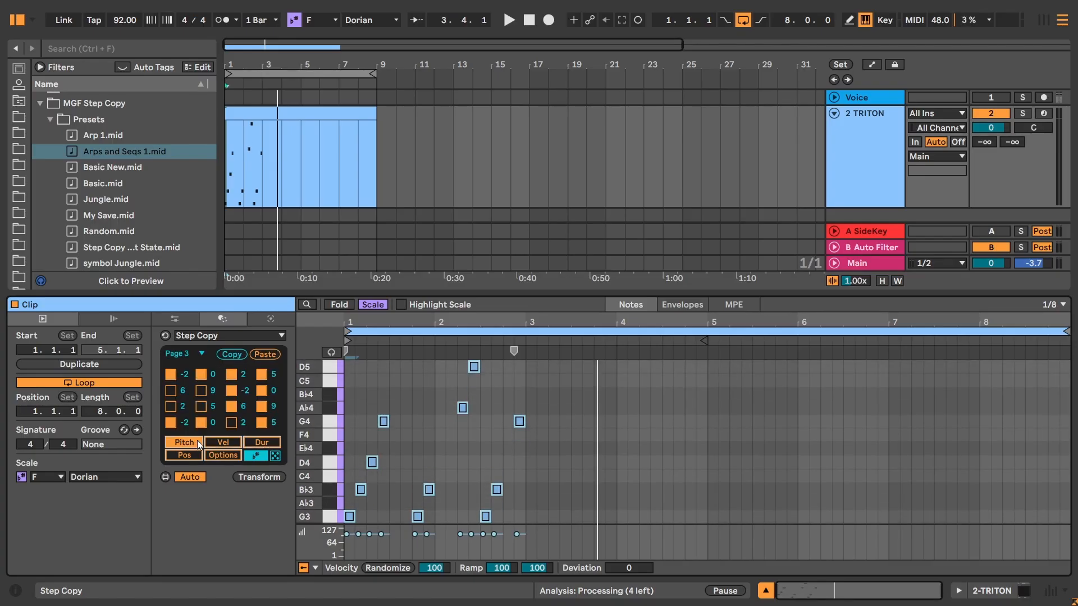
click(224, 454)
click(267, 396)
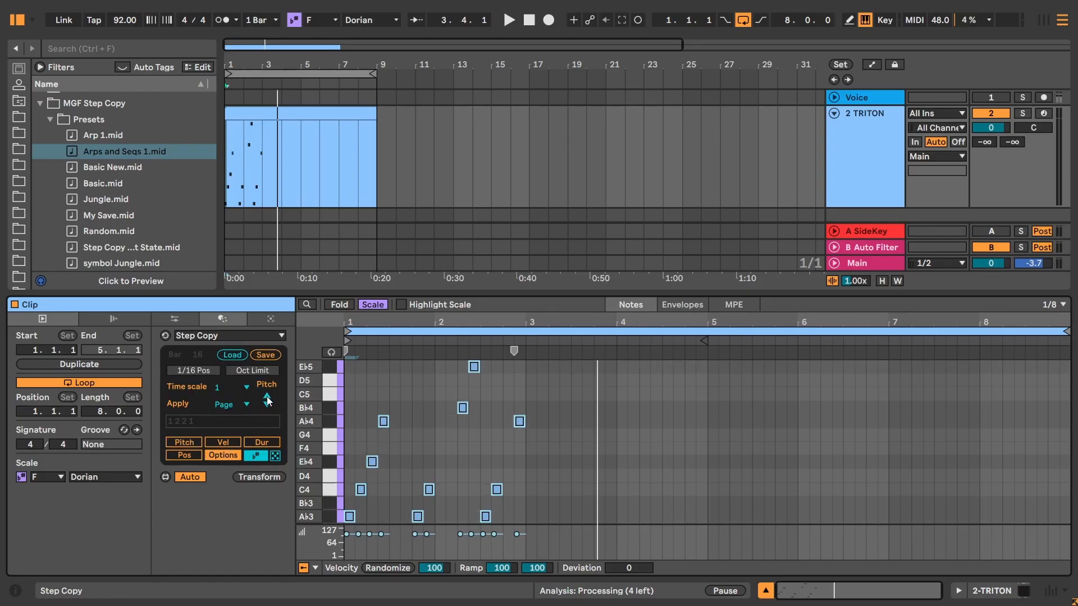
click(267, 396)
click(190, 440)
click(223, 455)
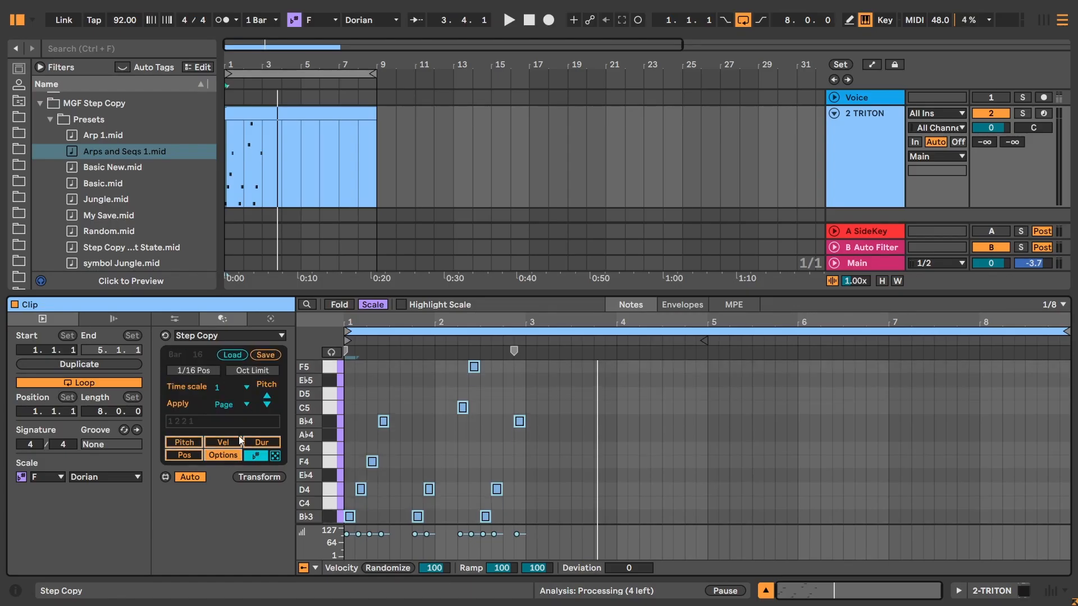
click(266, 396)
click(266, 396)
click(188, 440)
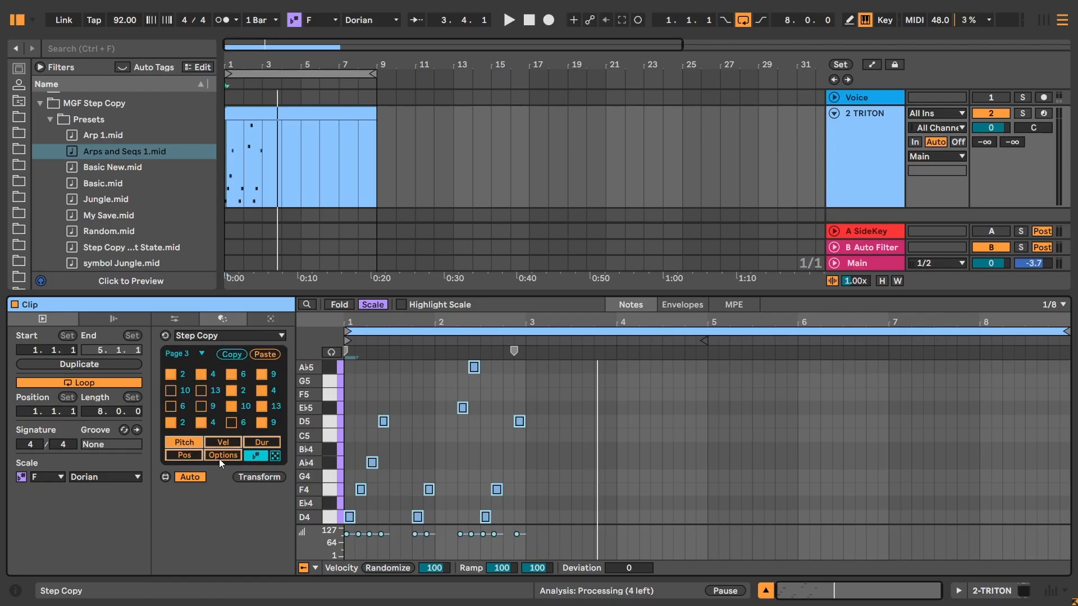
Try Step Copy time scales of 0.0625 and 0.125, and play the compressed pattern.
click(224, 457)
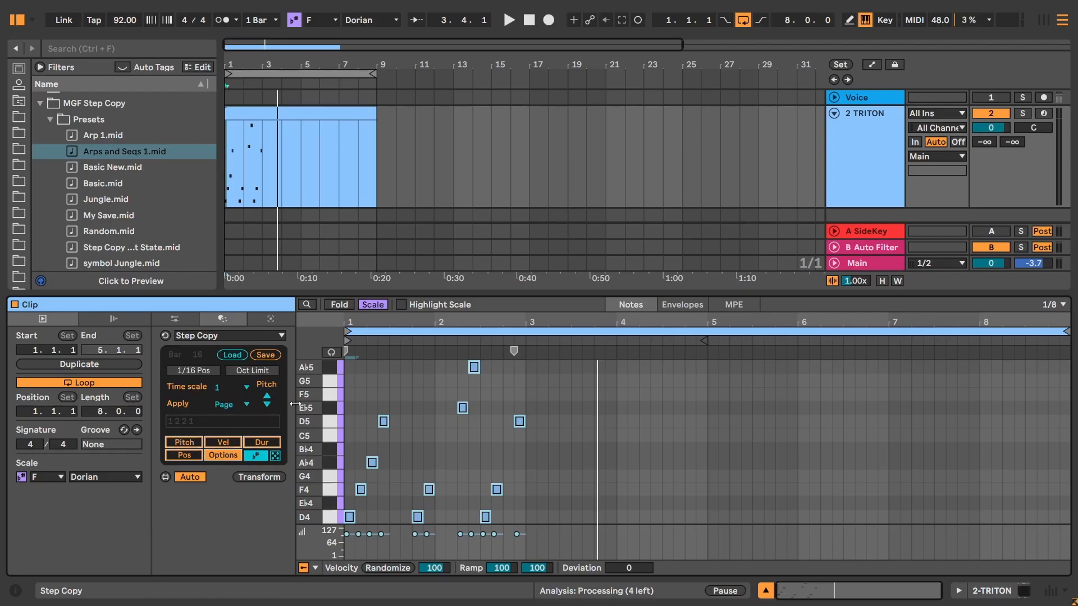
click(230, 386)
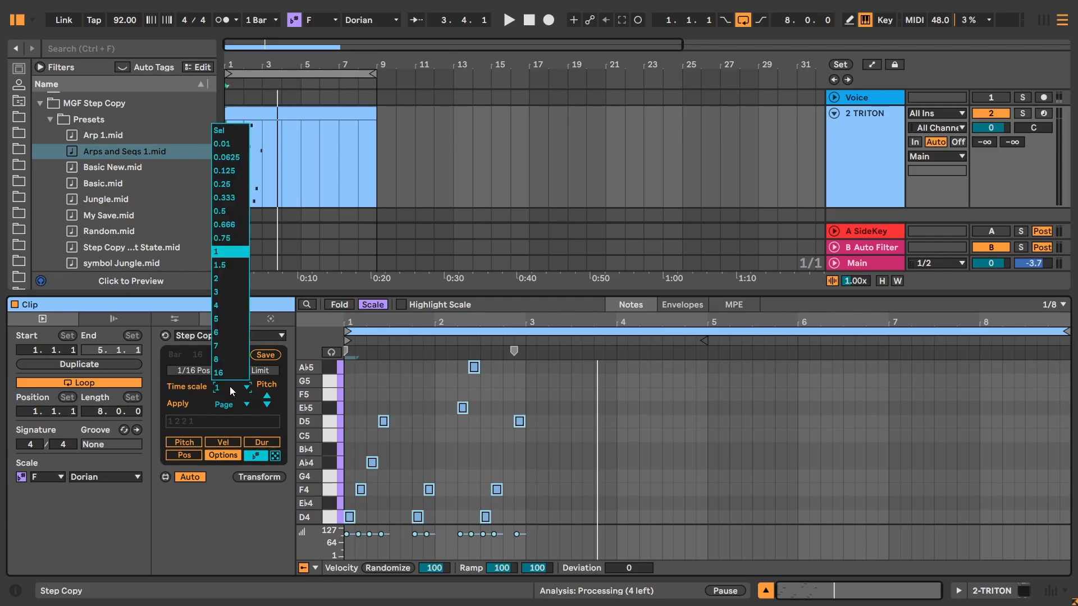
click(242, 157)
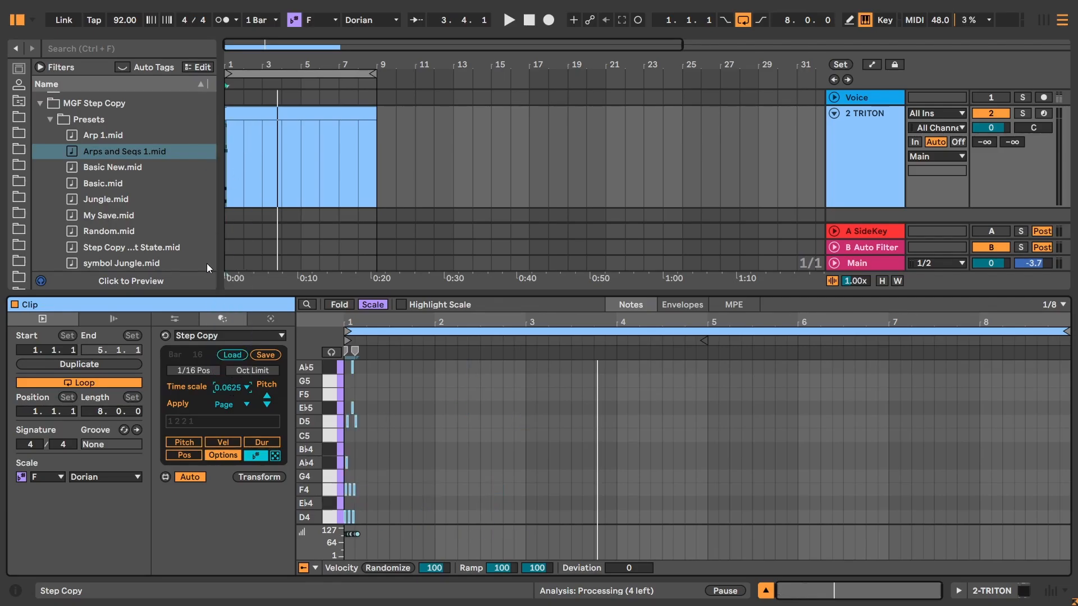
click(230, 386)
click(228, 172)
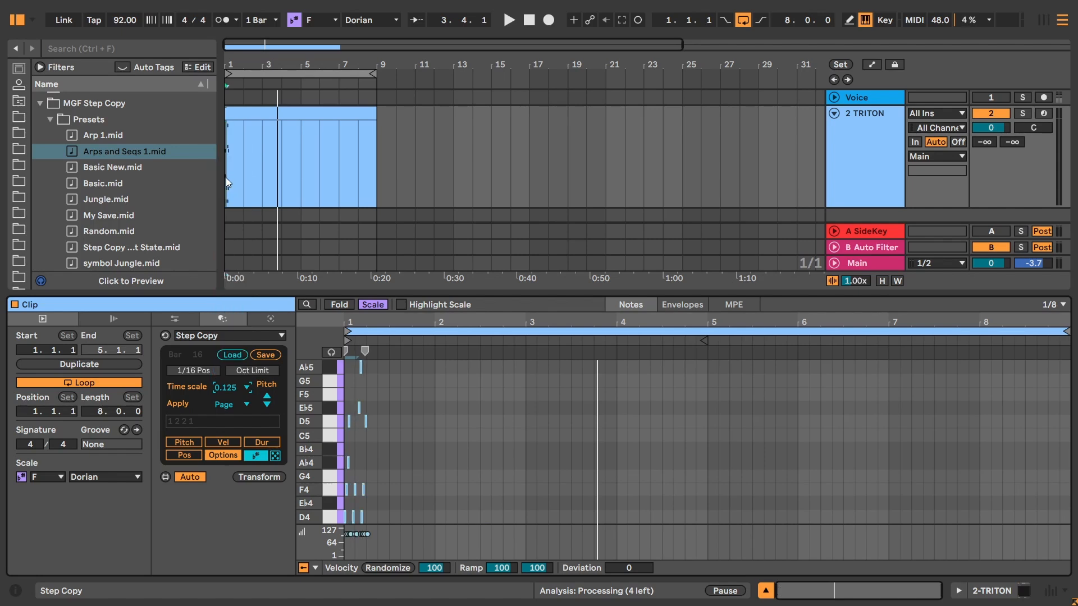
key(space)
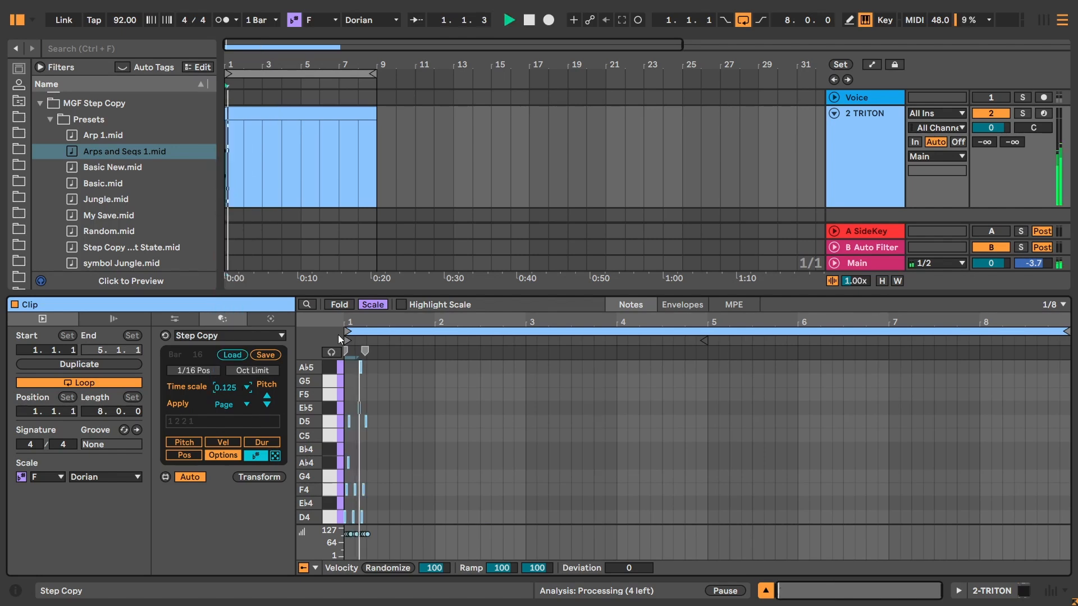
Lower the pattern by one scale step and set the Step Copy time scale to 4.
click(267, 404)
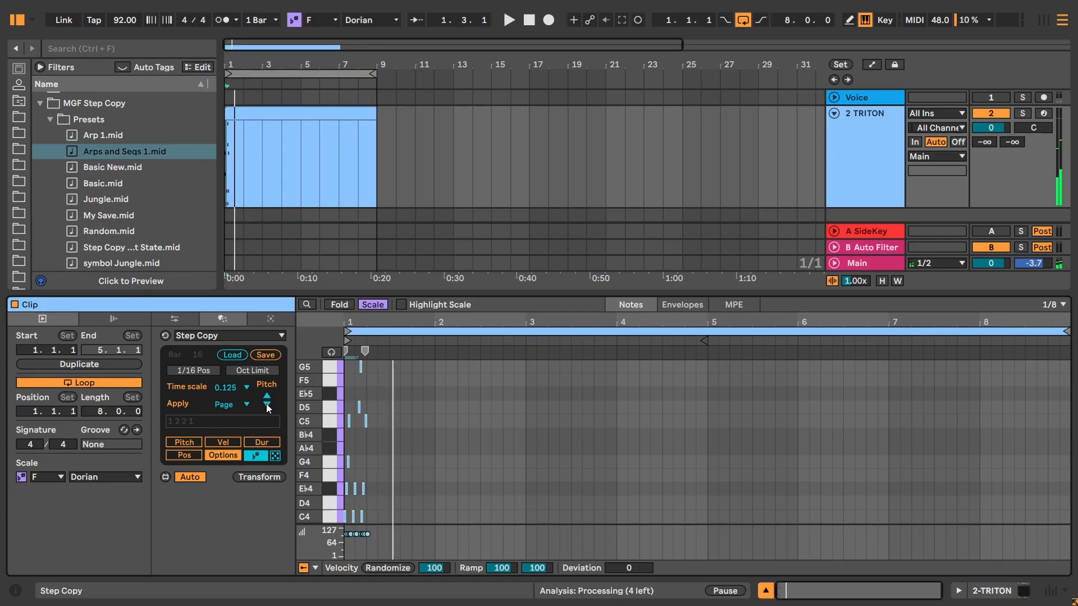
click(227, 387)
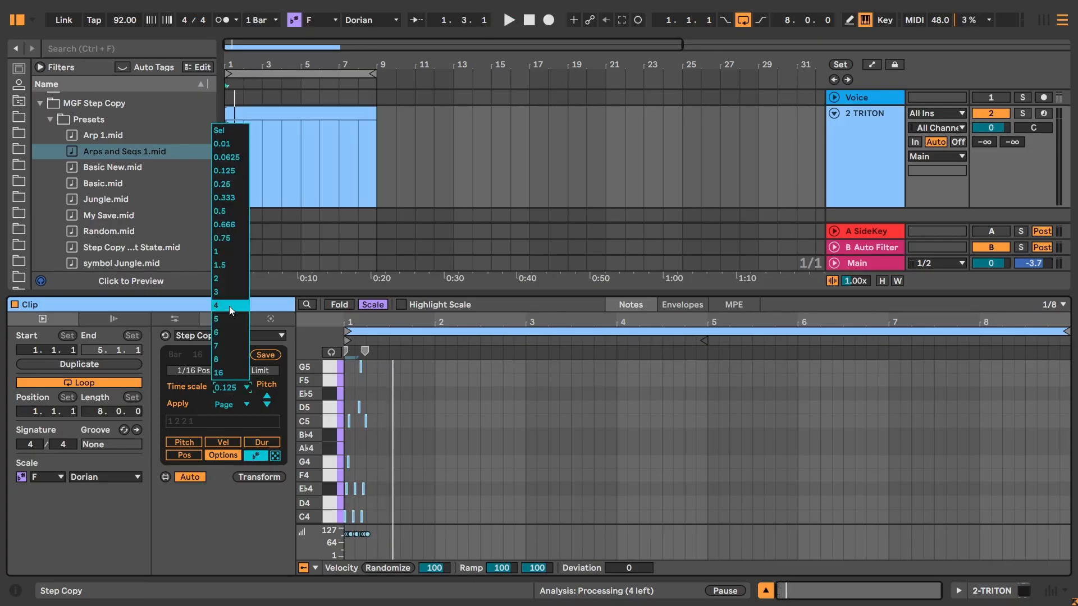
click(229, 305)
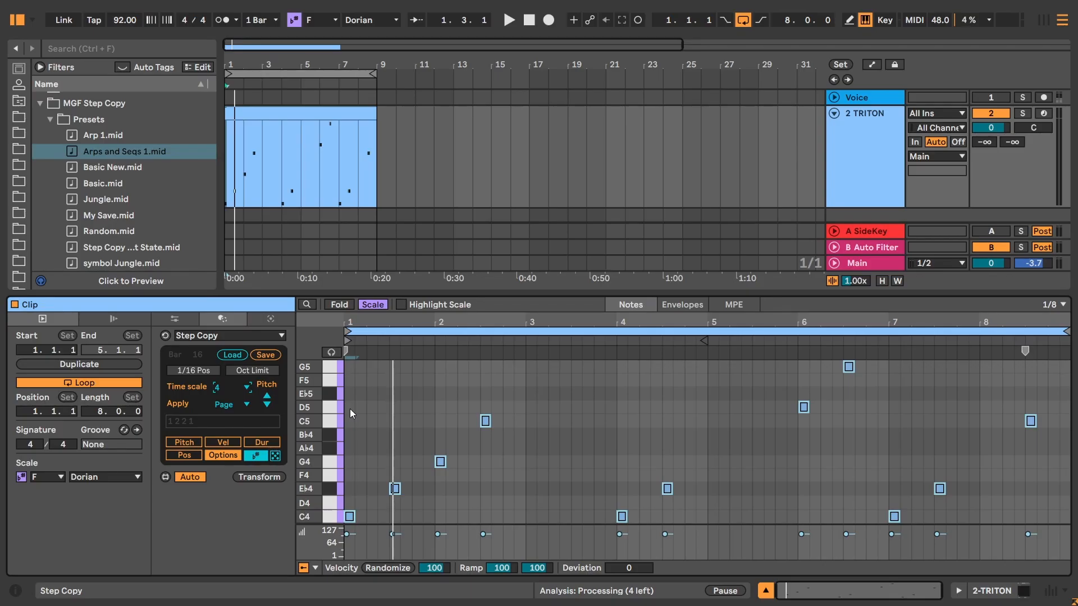
Try different position offsets on step 11 of page 3.
click(193, 455)
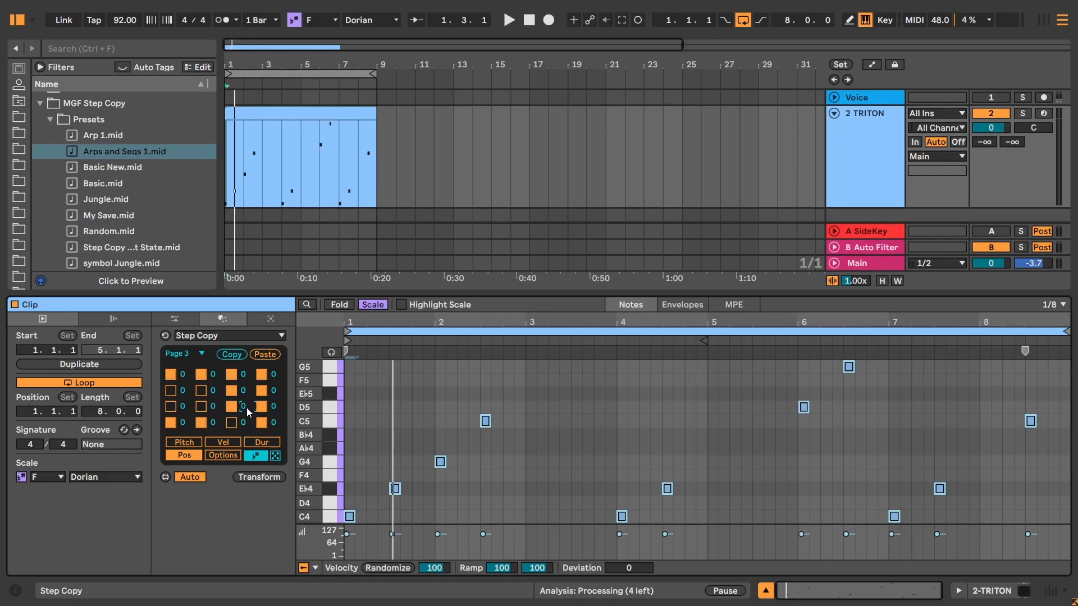
click(217, 455)
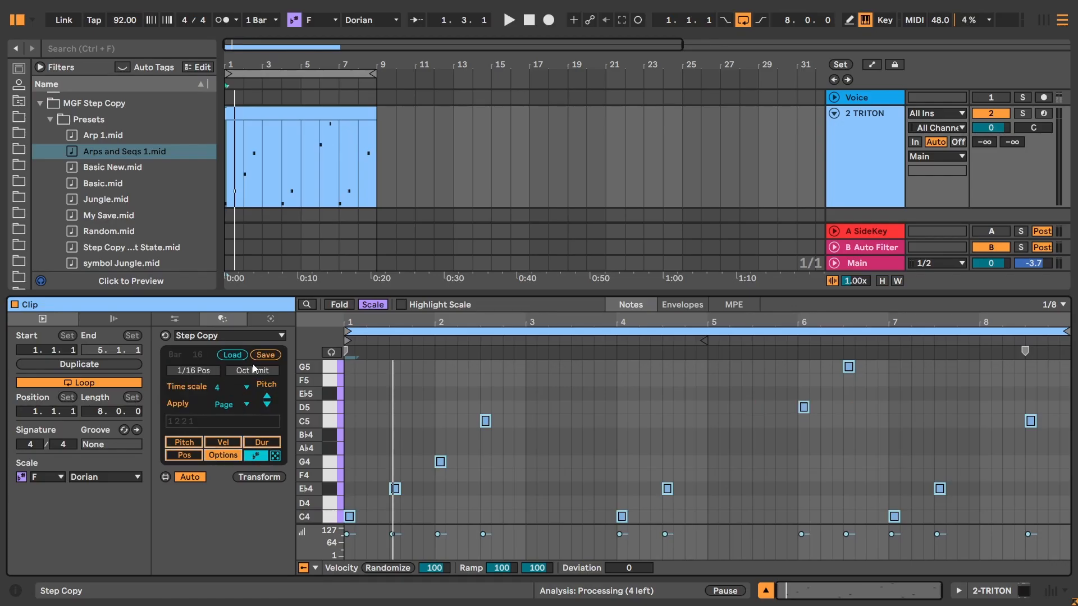
click(188, 455)
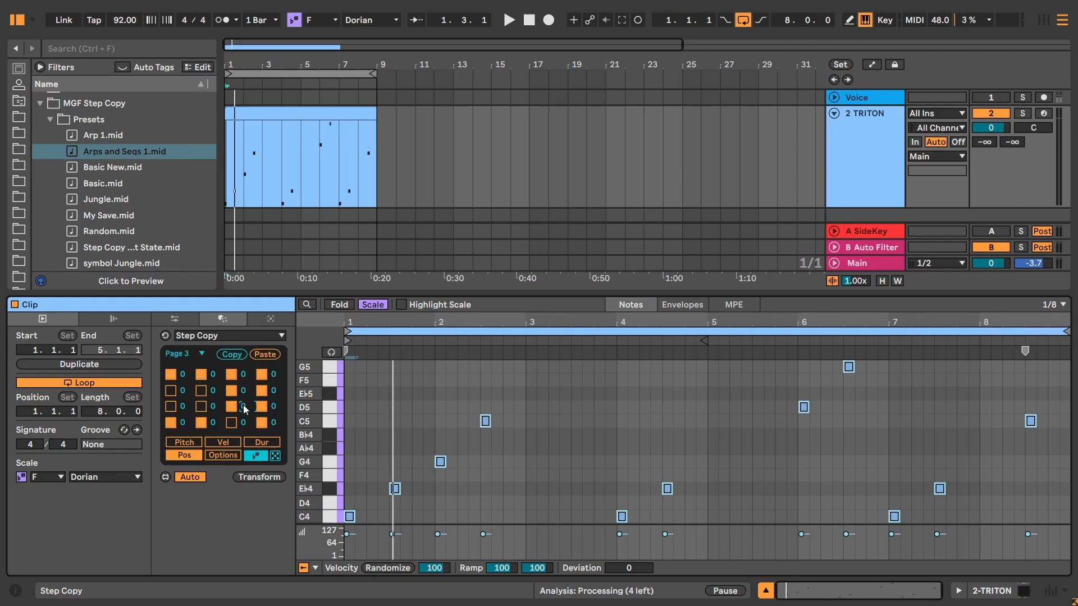
scroll(245, 408, down, 4)
scroll(245, 409, up, 9)
scroll(245, 409, down, 5)
scroll(245, 409, down, 3)
scroll(246, 408, down, 1)
scroll(245, 409, up, 4)
Turn on 1/16 Pos and paste a blank pattern over page 3 with only its first step active.
click(223, 455)
click(231, 388)
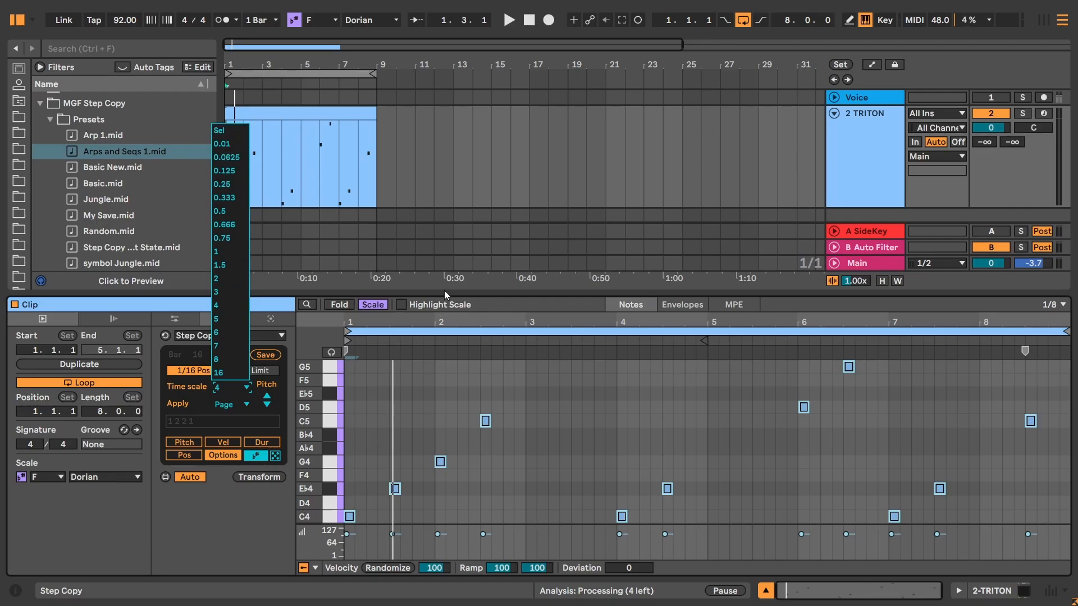
click(179, 446)
click(275, 356)
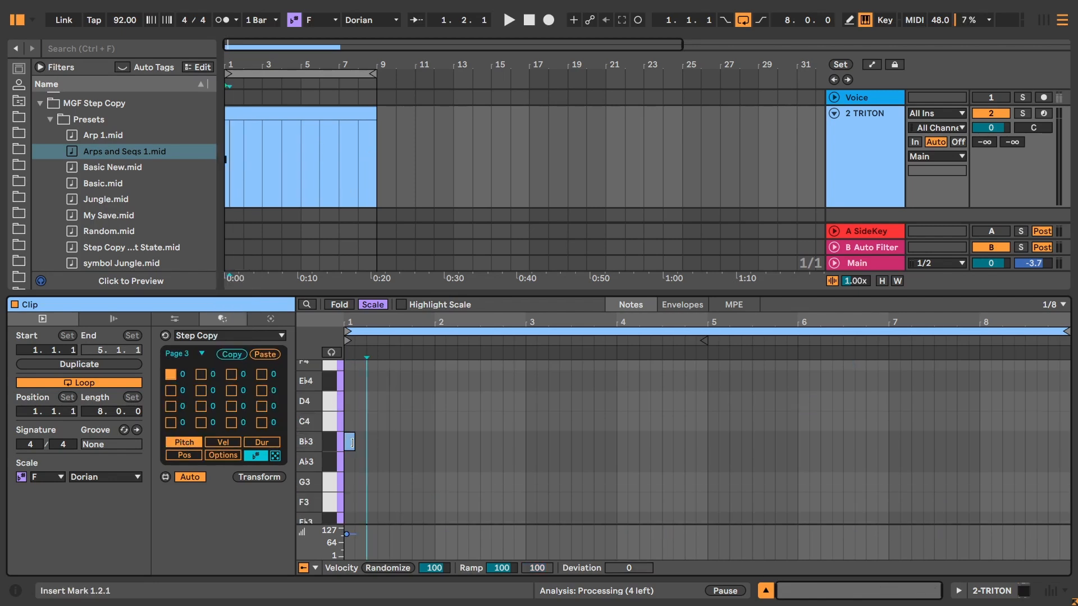
Lengthen the B♭3 note to a half bar (0.2.0) and add D4 and F4 of equal length to form a chord.
drag(351, 443, 388, 444)
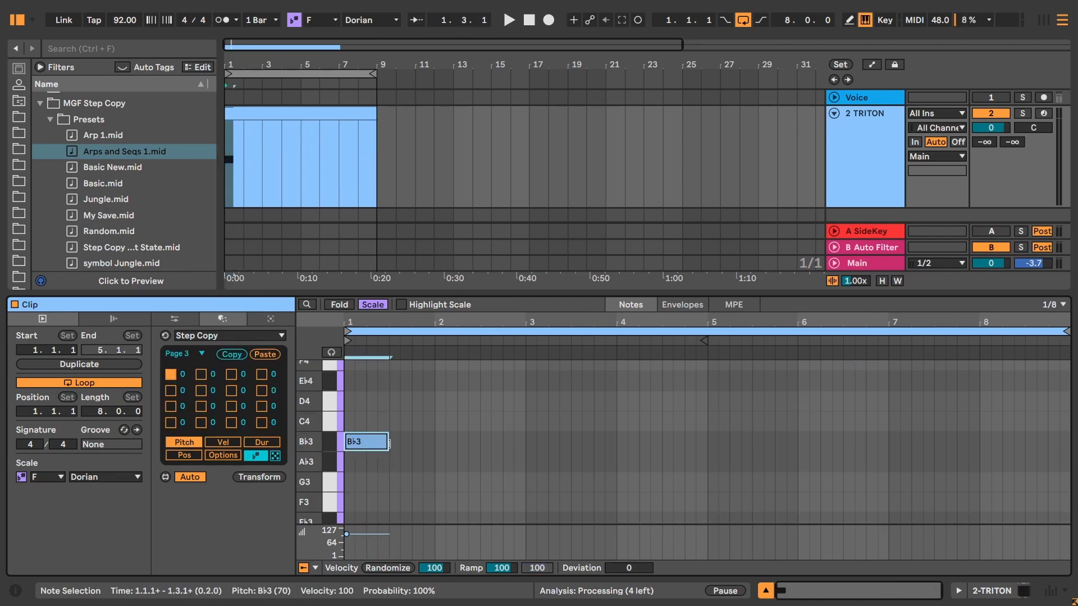
double_click(349, 400)
drag(353, 401, 387, 401)
scroll(344, 422, up, 2)
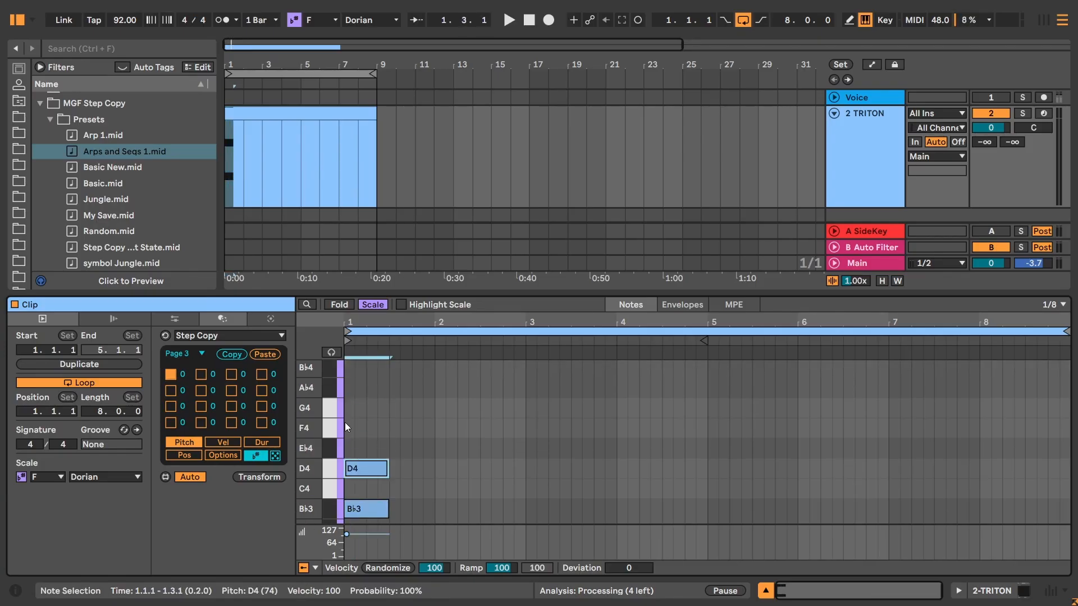
double_click(351, 427)
drag(354, 426, 388, 425)
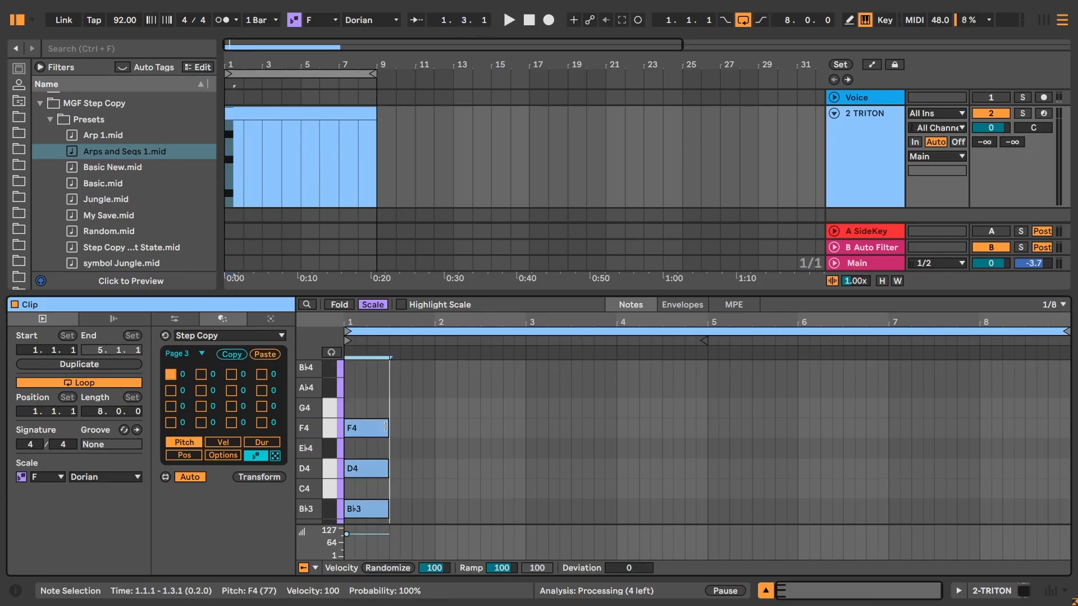
scroll(365, 416, down, 1)
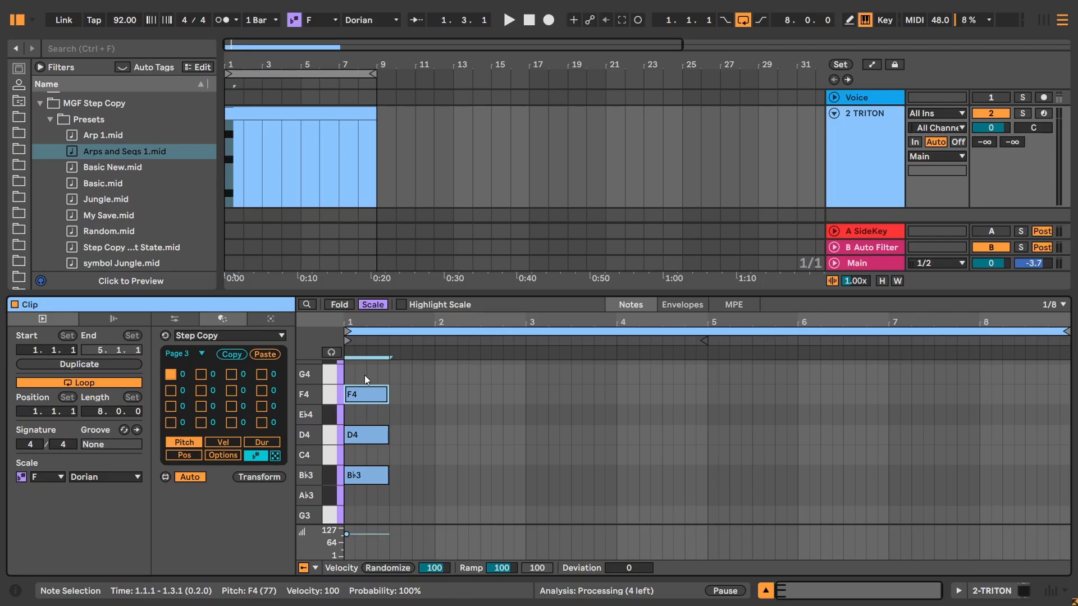
Select the three chord notes and set the Step Copy time scale to Sel.
drag(365, 375, 364, 502)
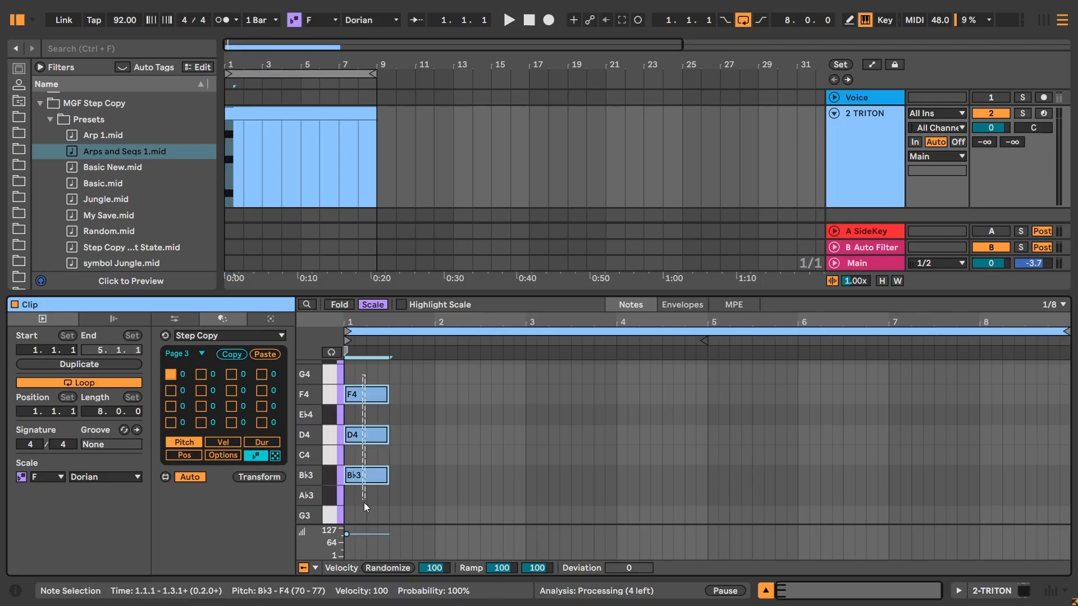
click(230, 456)
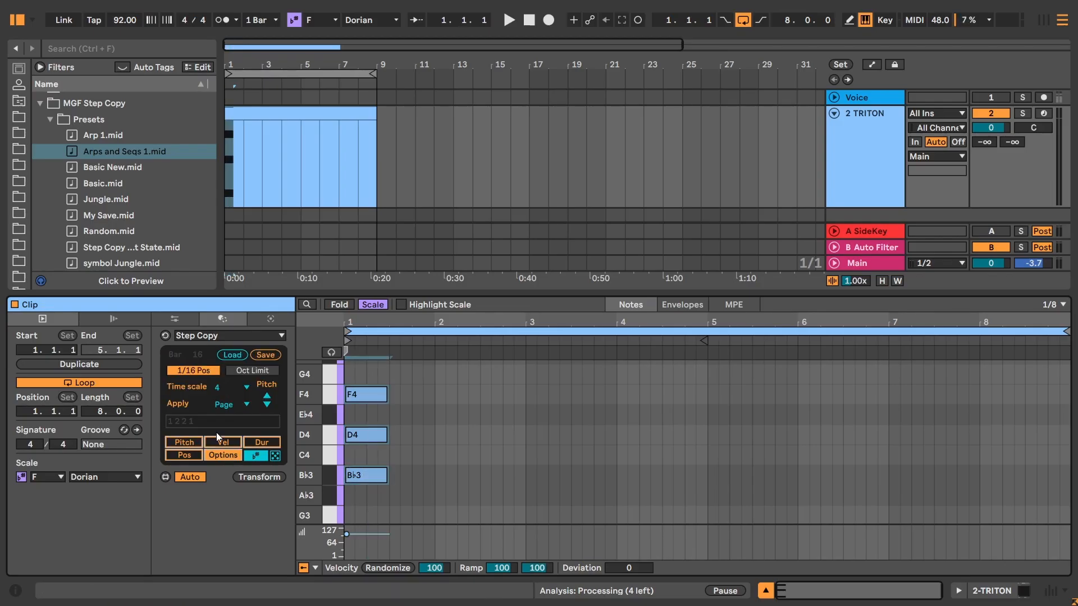
click(230, 405)
click(228, 387)
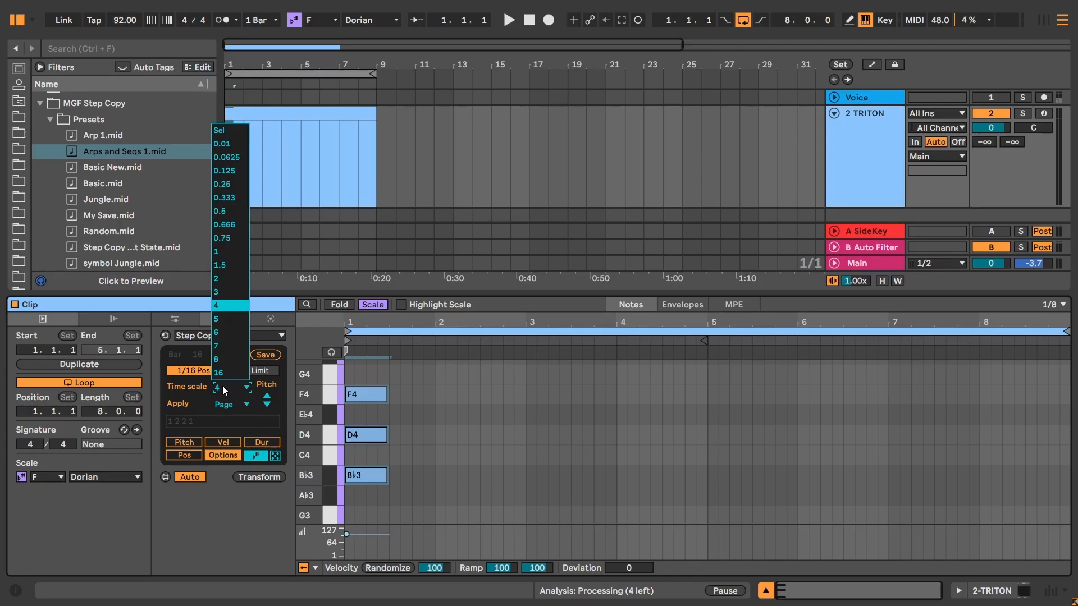
click(224, 135)
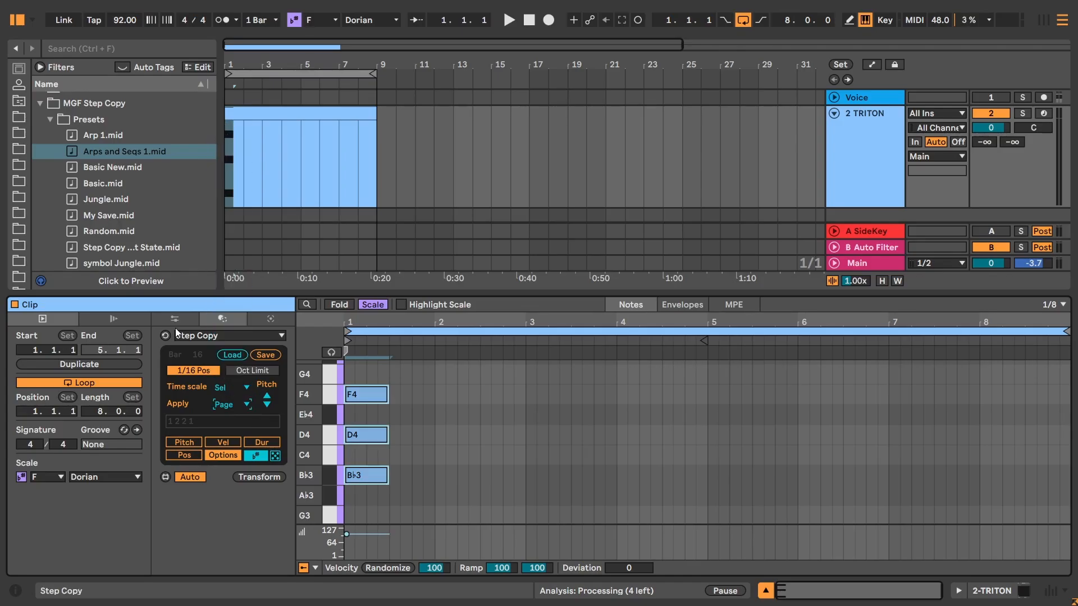
Turn on steps 2, 3, 4 and 8 on page 3 to repeat the chord.
click(181, 443)
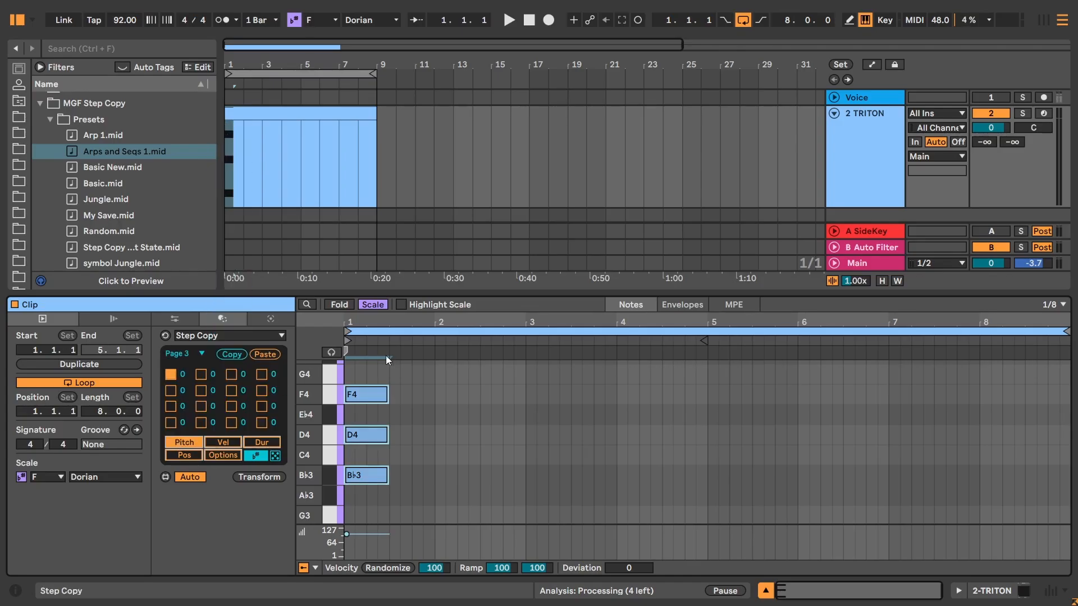
click(201, 374)
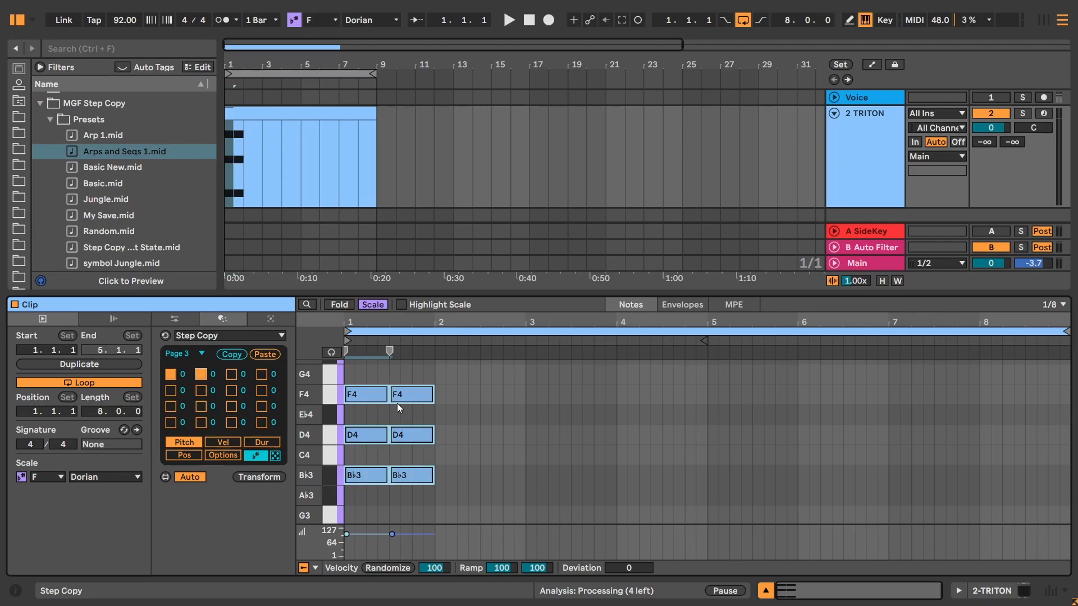
click(231, 374)
click(261, 374)
click(262, 390)
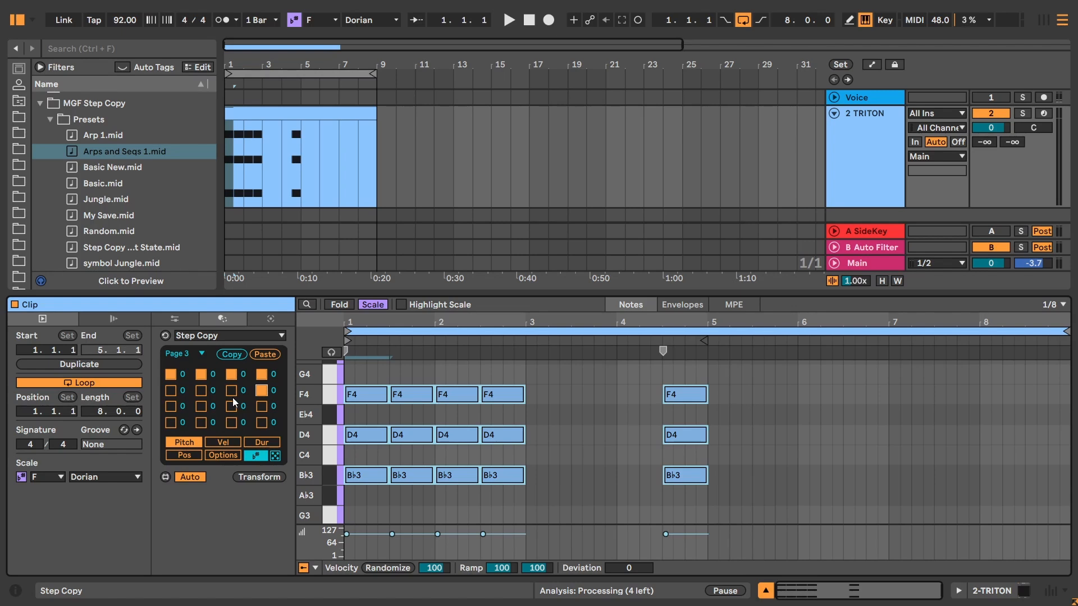
Turn on steps 5, 6 and 7 on page 3 so the chord repeats across all first eight steps.
click(231, 390)
click(201, 390)
click(171, 390)
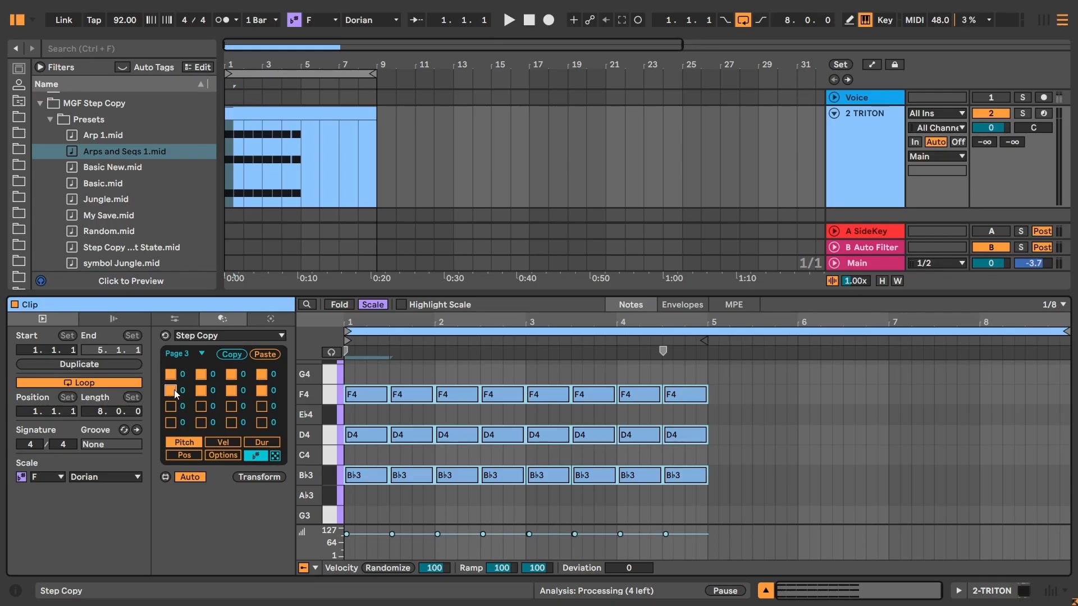
Turn off steps 2 through 8 on page 3, leaving only step 1 active.
click(173, 391)
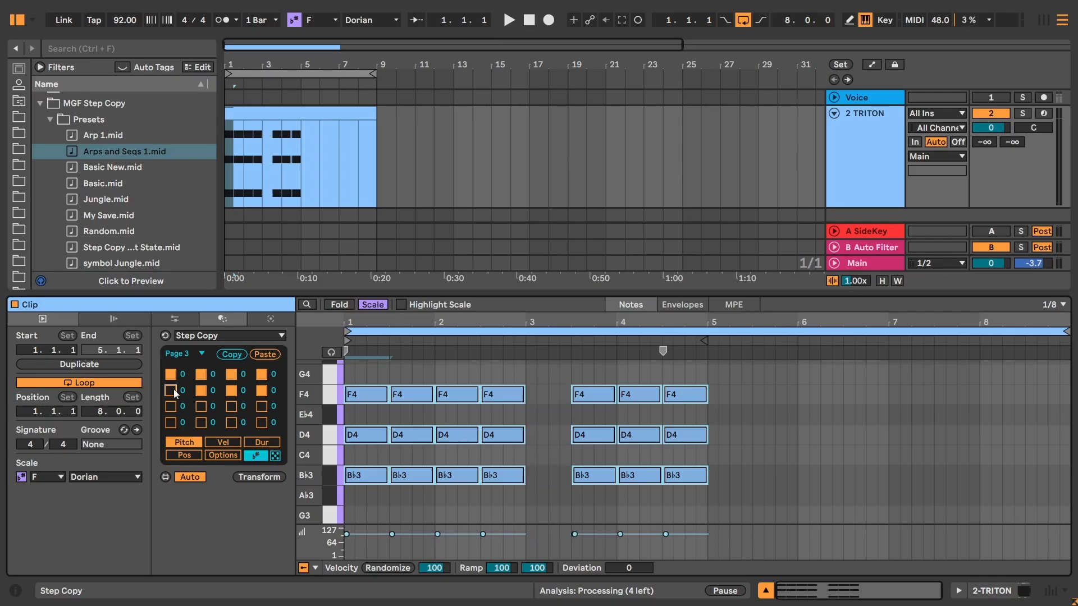
click(201, 391)
click(232, 391)
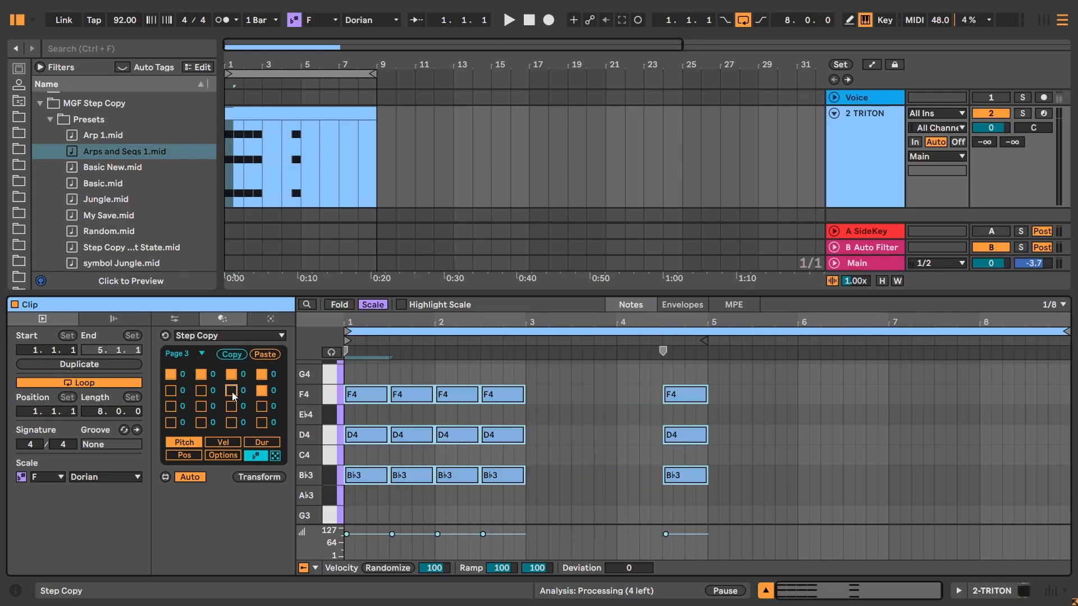
click(263, 391)
click(262, 375)
click(232, 374)
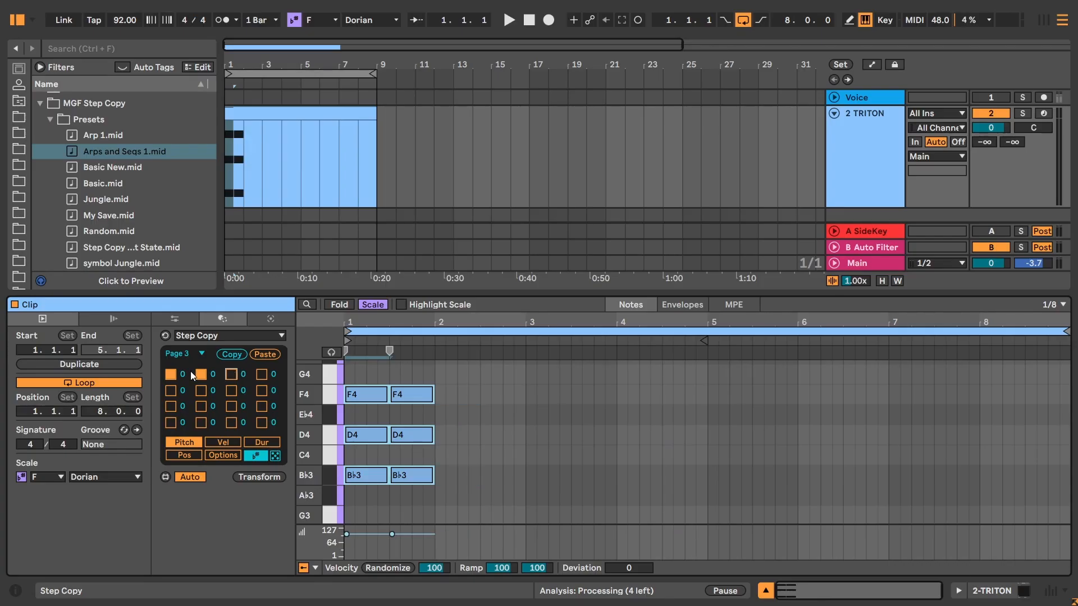
click(201, 374)
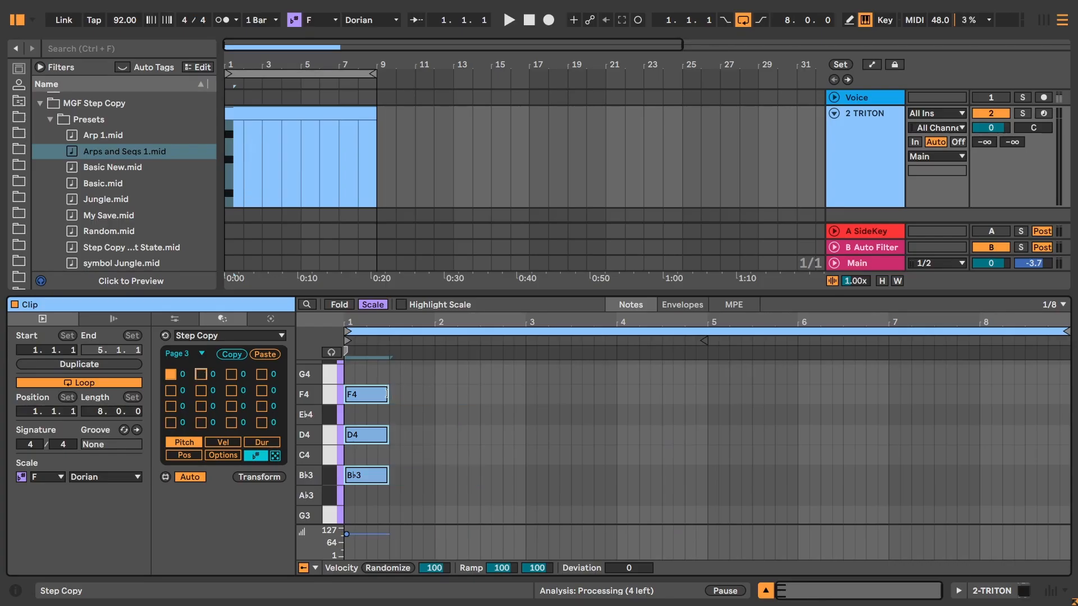
Lengthen the three chord notes to four bars and turn on step 2 to repeat the chord.
drag(388, 394, 706, 394)
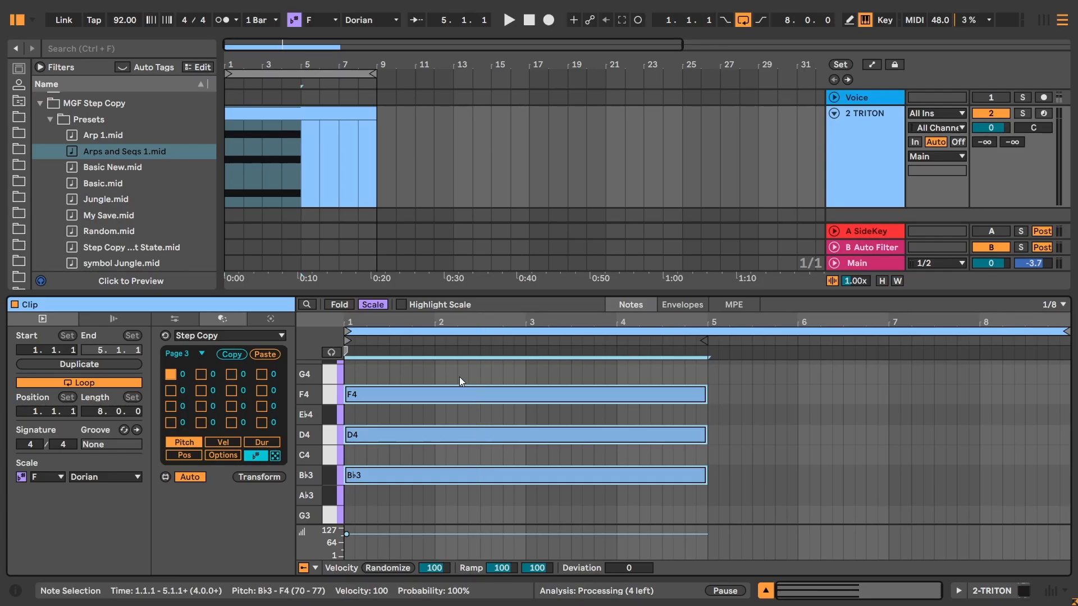
drag(459, 376, 440, 477)
click(201, 374)
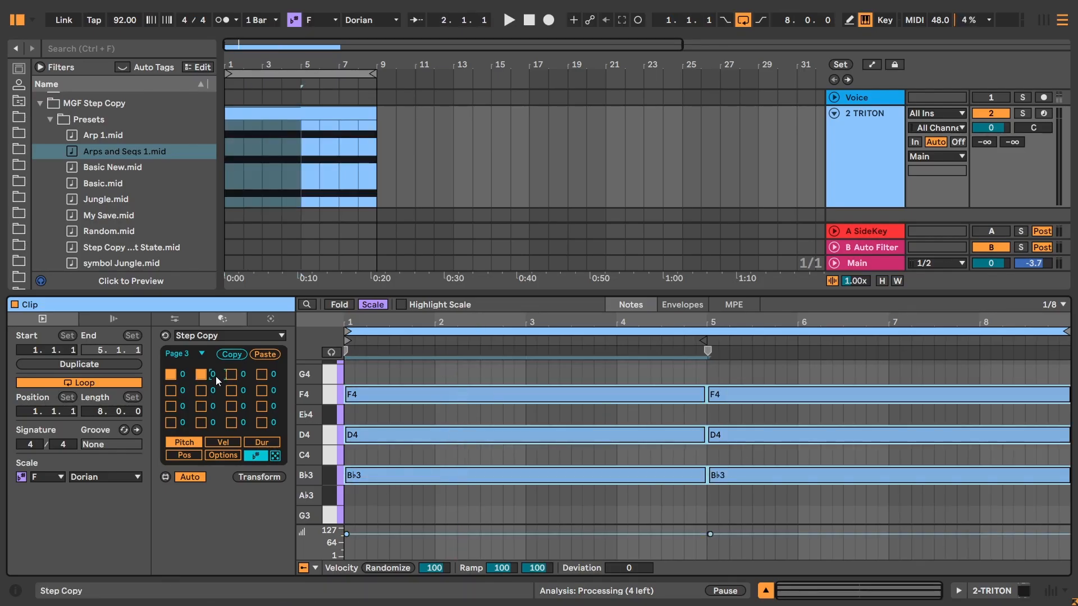
key(Up)
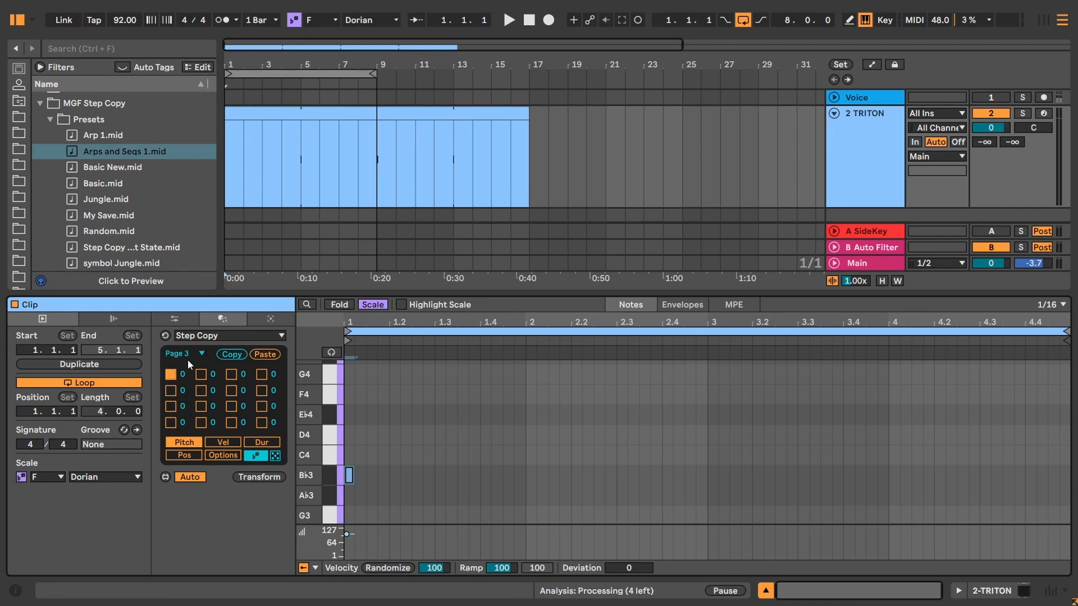
Check the Step Copy options, then apply the page 3 pattern to the single B♭3 note.
click(227, 453)
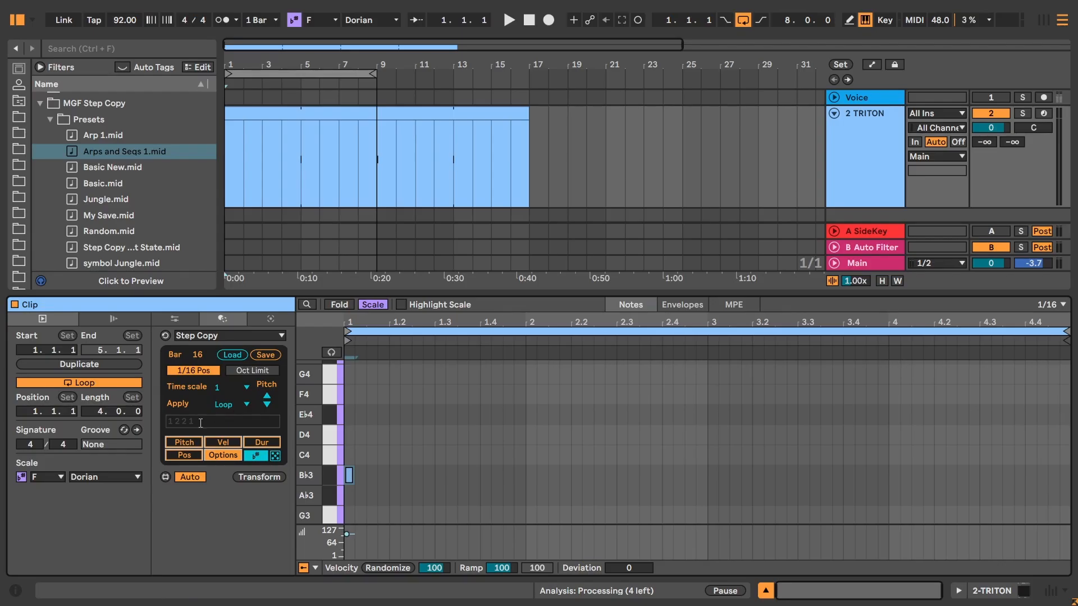
click(180, 442)
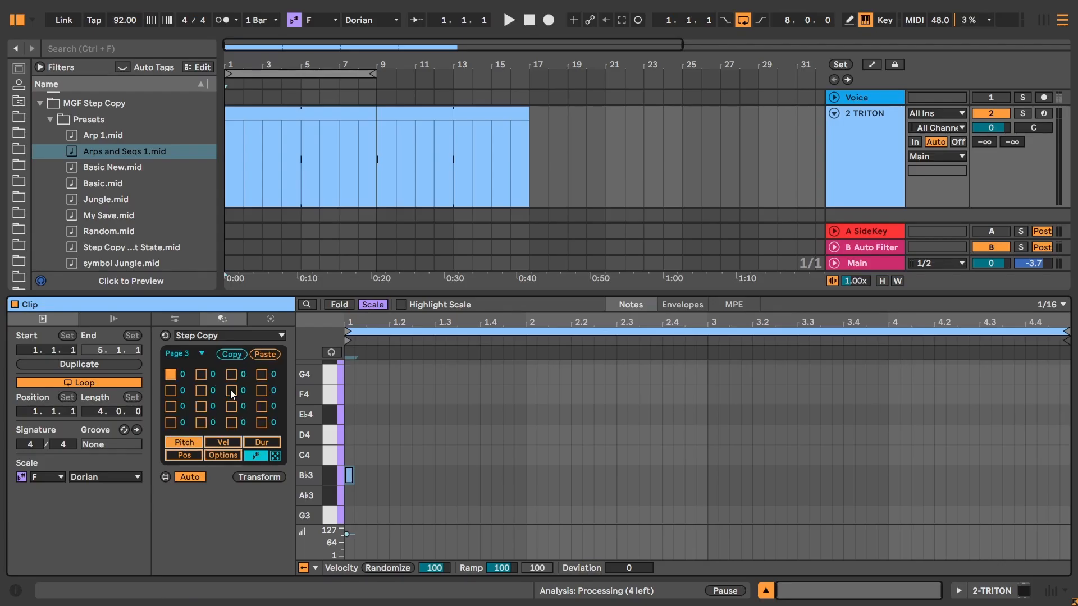
click(241, 477)
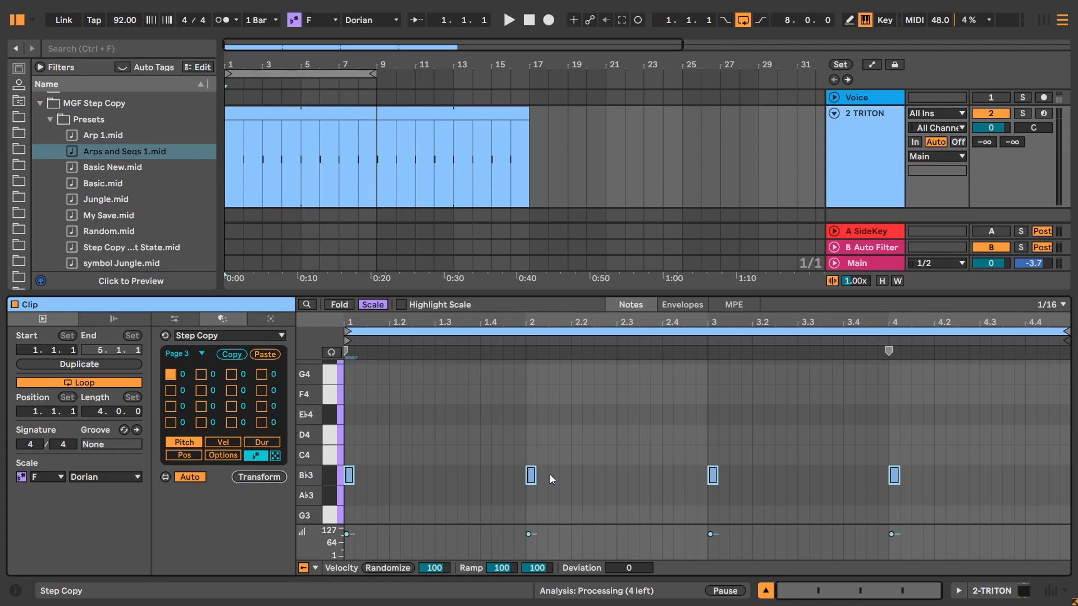
Turn on steps 7, 11 and 12 on page 3, with a pitch offset of 2 on step 11 and -2 on step 12.
click(231, 391)
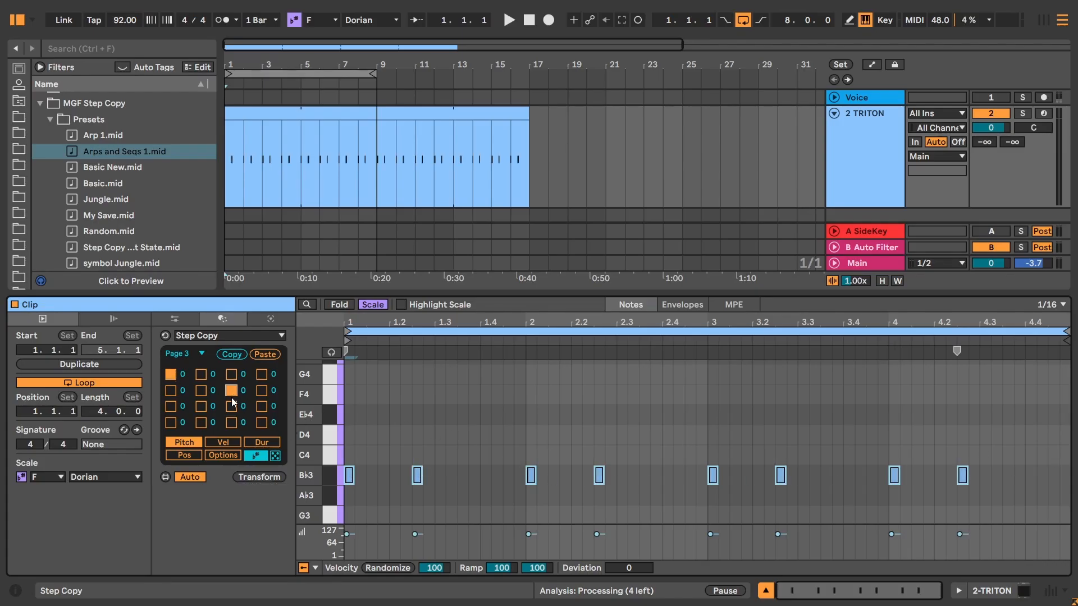
click(232, 406)
click(262, 406)
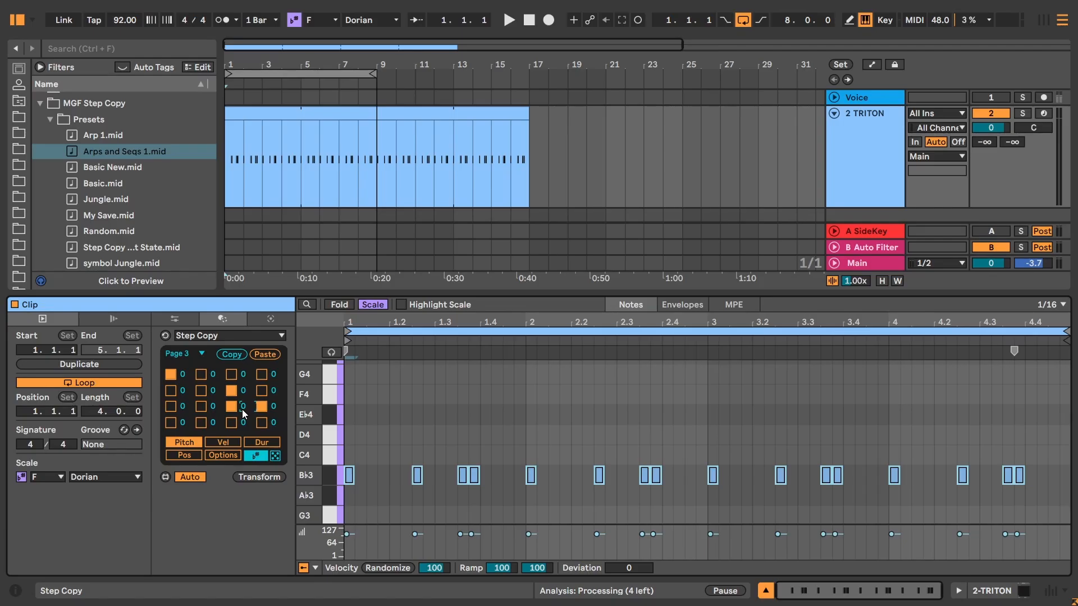
scroll(244, 414, up, 2)
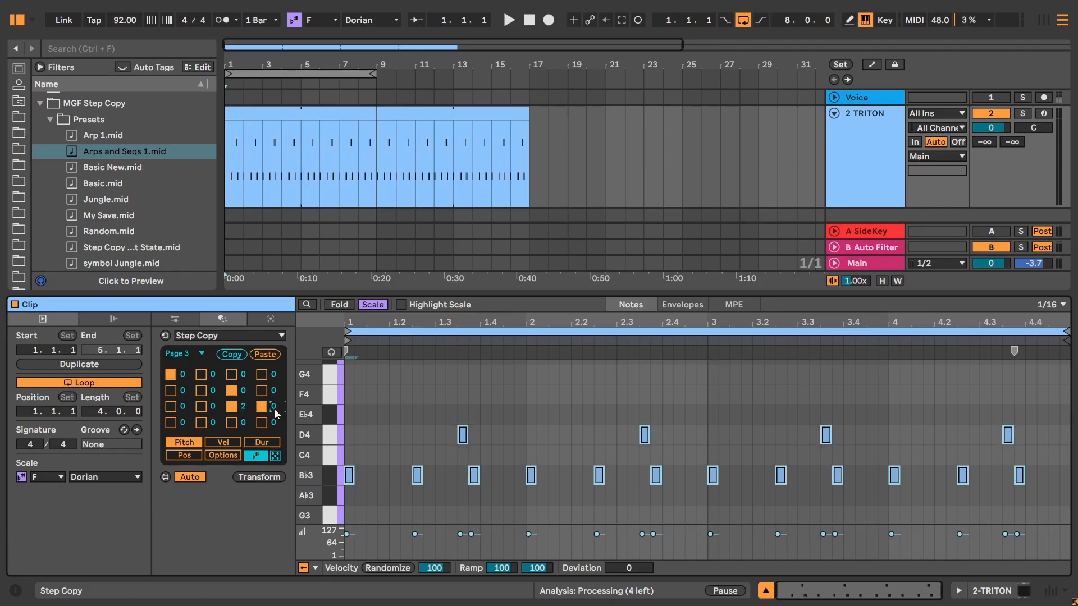
scroll(277, 415, down, 2)
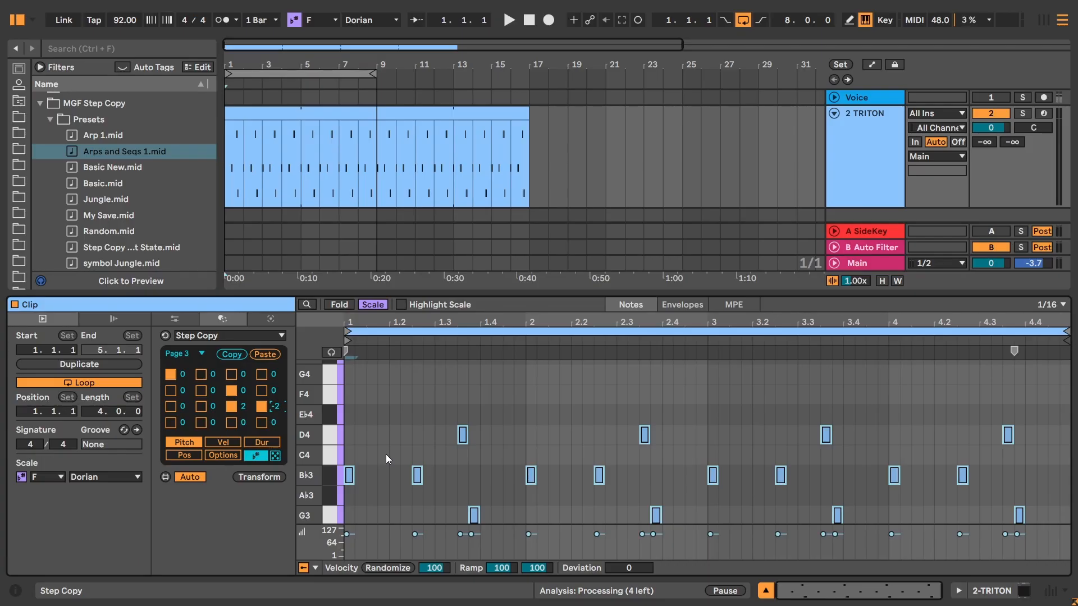
Set the Step Copy Bar length to 12 in the options.
click(201, 354)
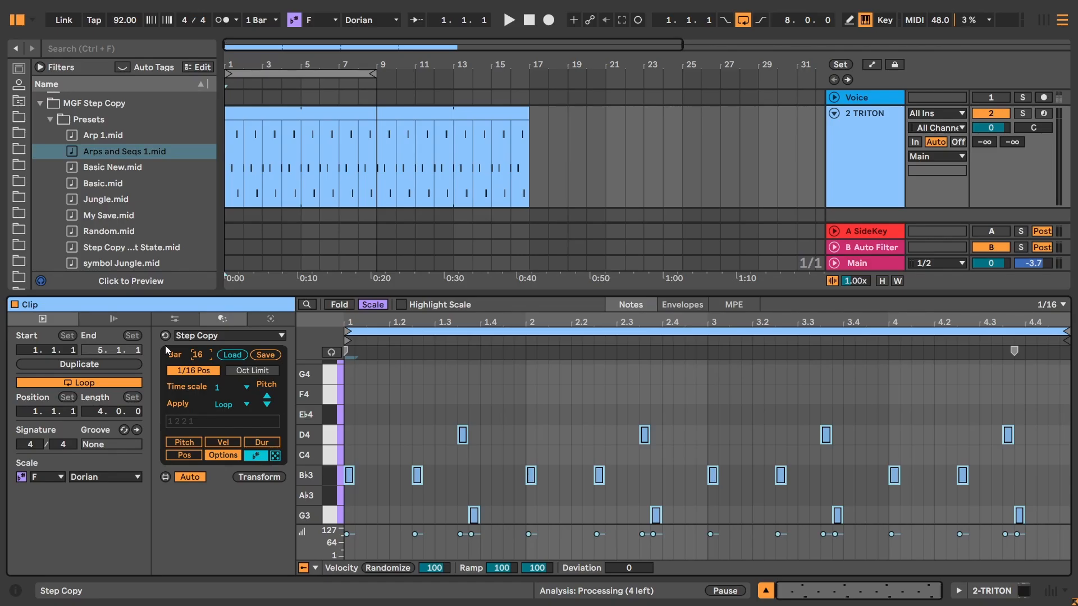
key(Down)
key(Down)
key(Down)
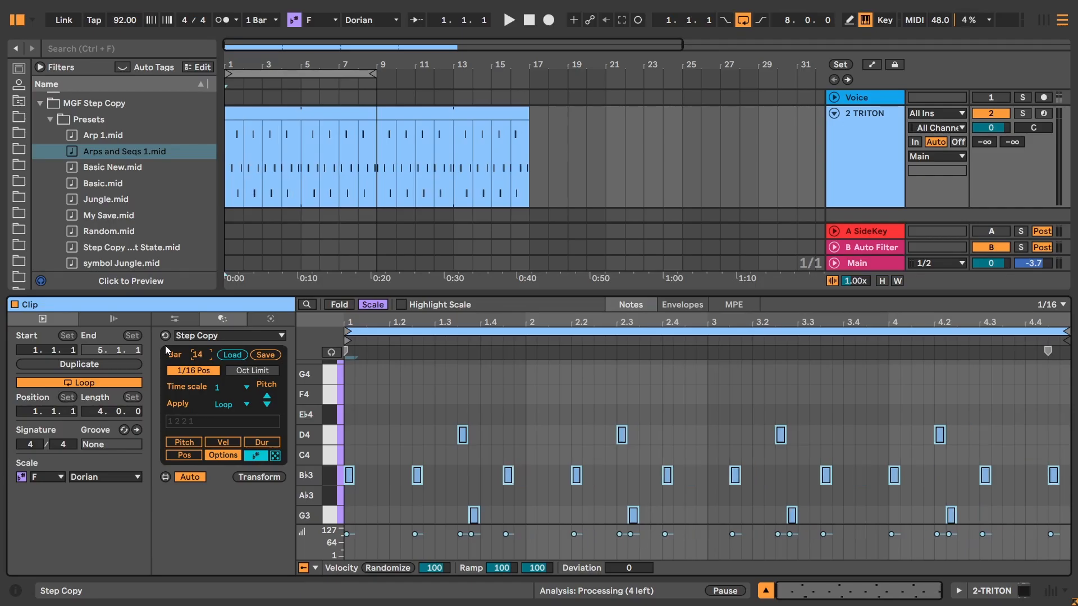
key(Down)
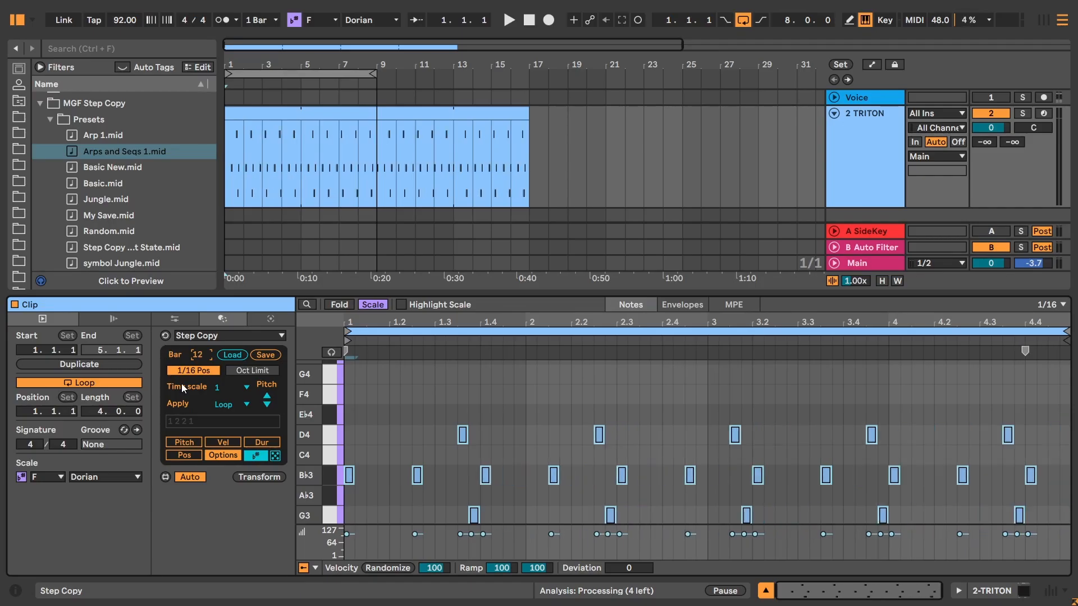
Return to the page 3 pitch steps and turn off steps 7, 11 and 12.
click(185, 442)
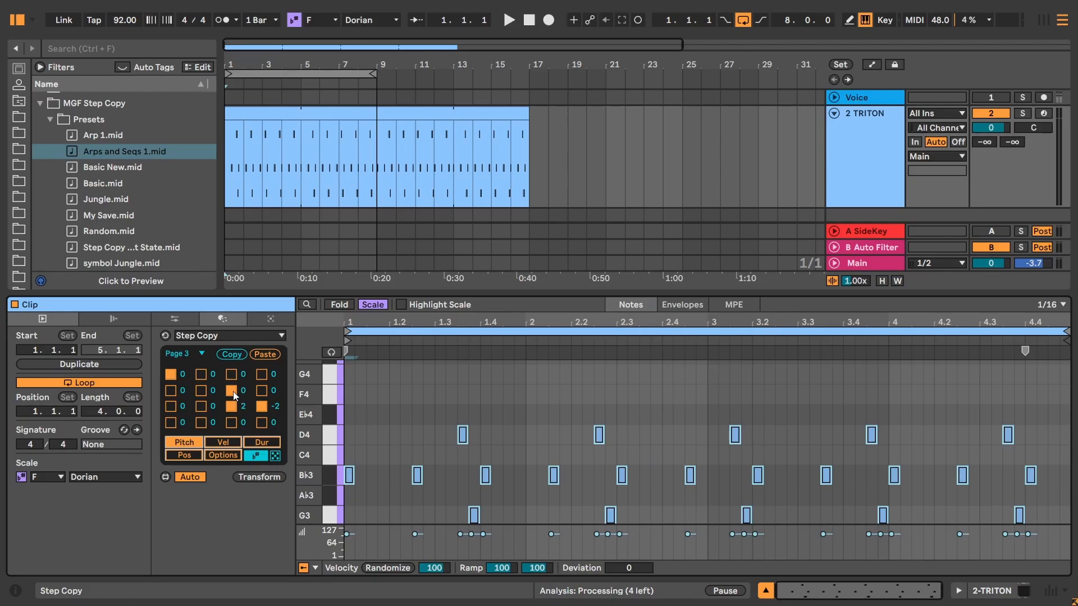
click(232, 392)
click(229, 406)
click(260, 407)
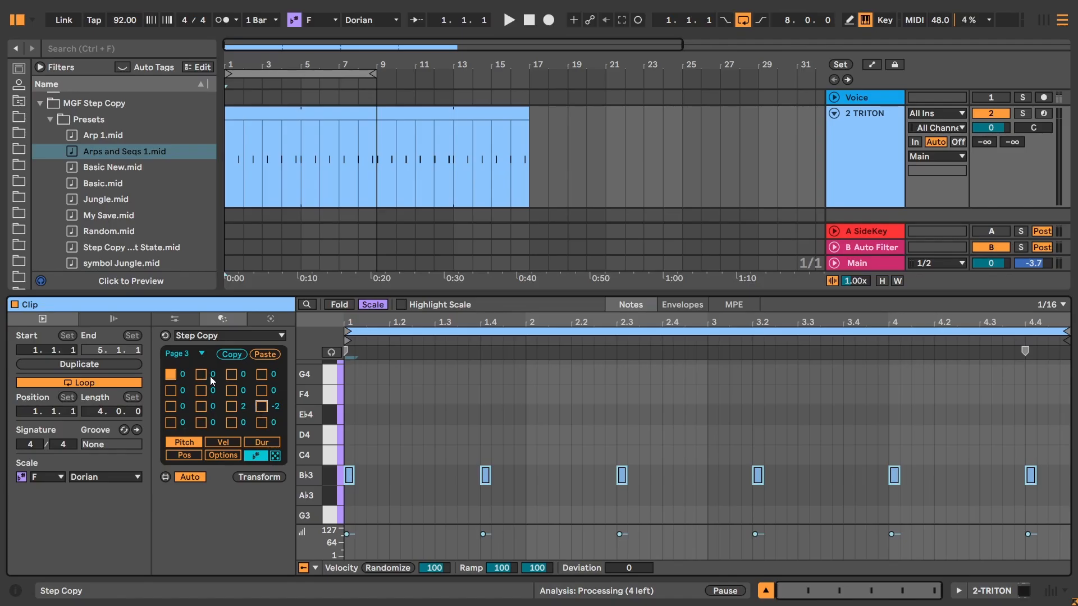
Turn on steps 3, 7, 8, 11 and 12 on page 3 to build a 12-step pattern.
click(231, 374)
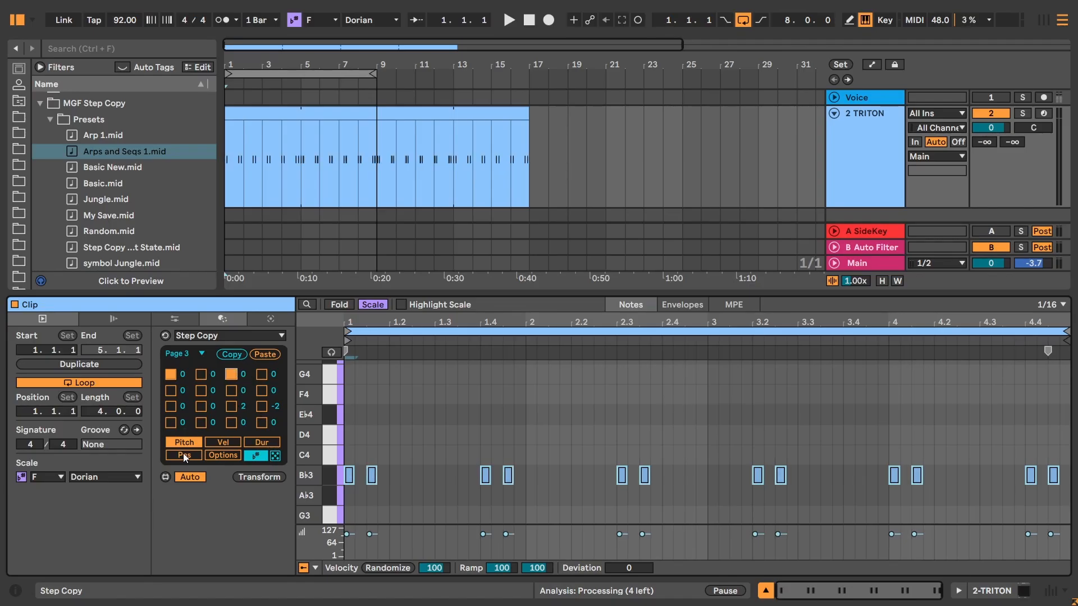
click(234, 390)
click(261, 392)
click(236, 407)
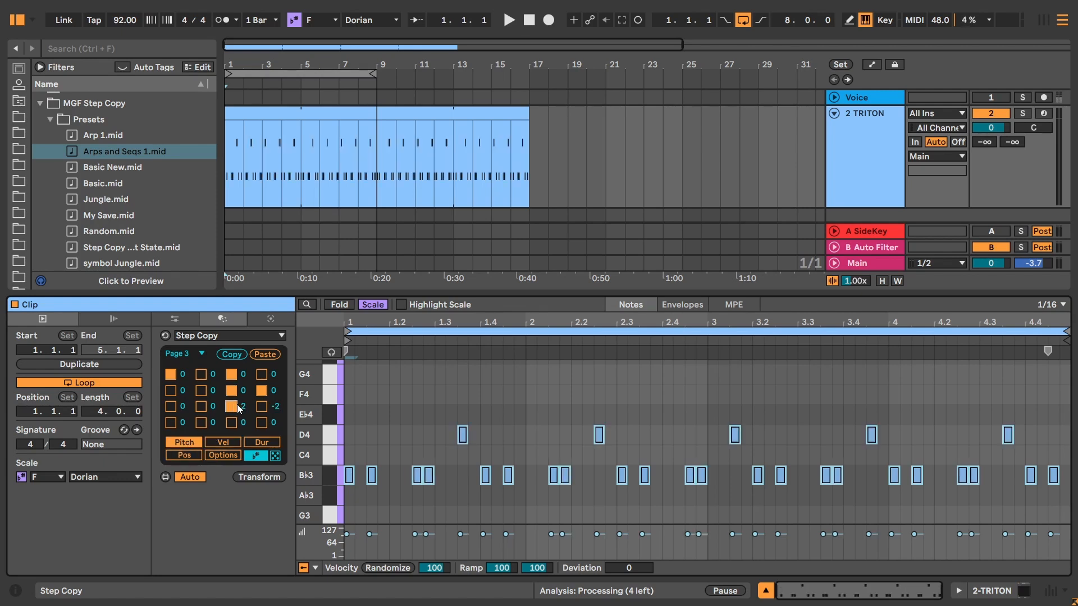
click(261, 405)
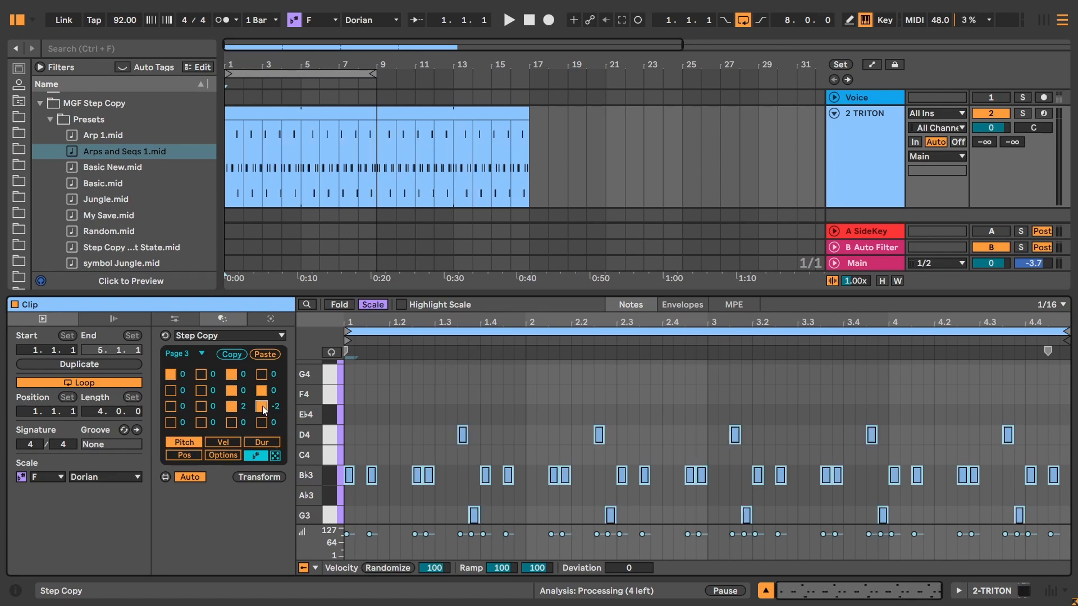
Turn on steps 13 and 14 beyond the 12-step bar, with pitch offsets of 5 and 3.
click(170, 422)
scroll(184, 422, up, 5)
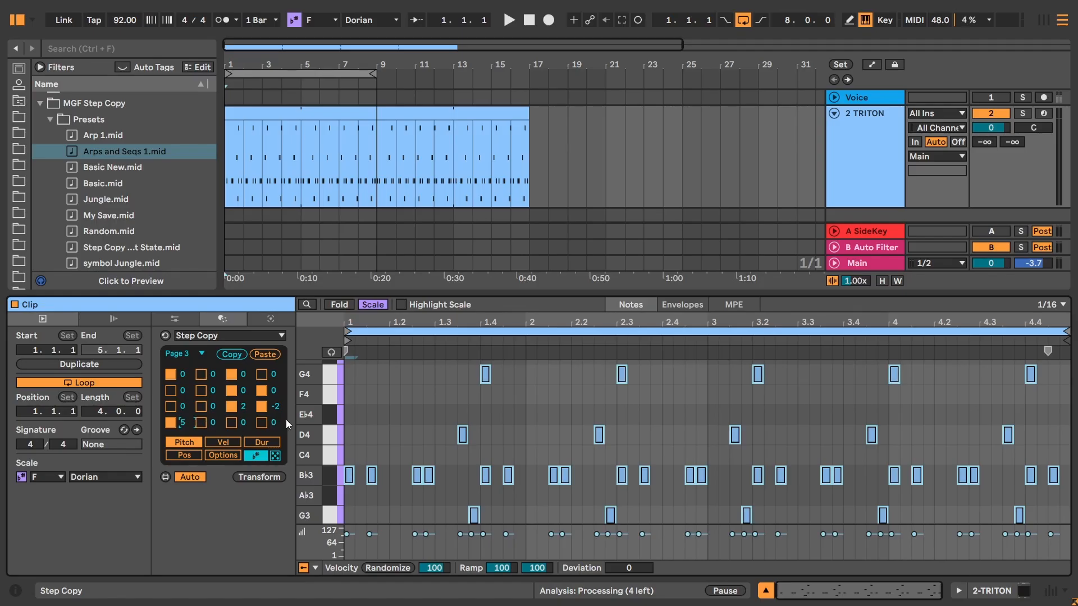
click(202, 424)
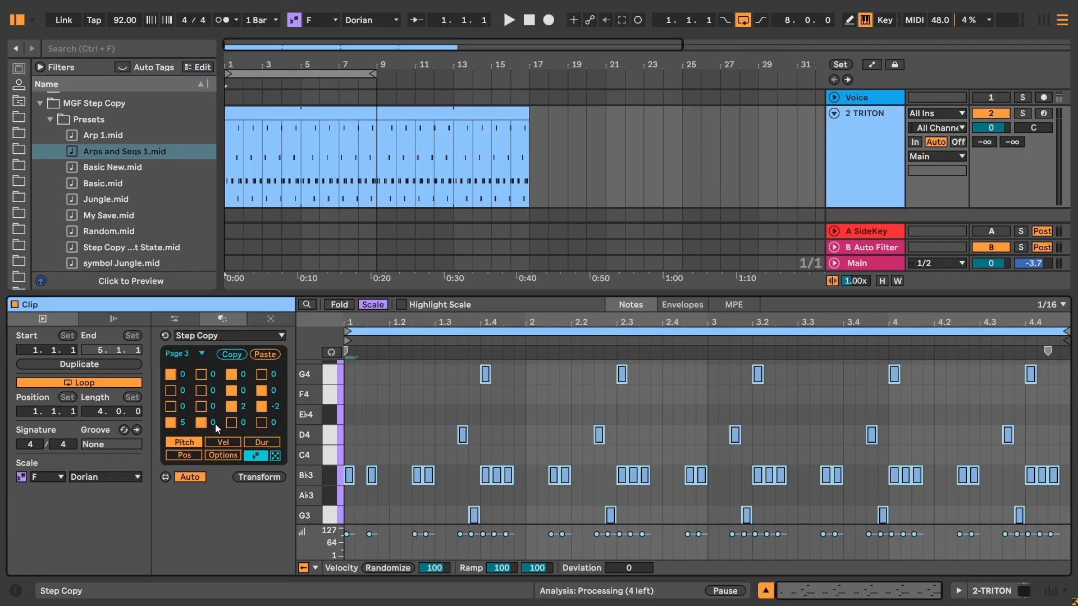
scroll(218, 424, up, 3)
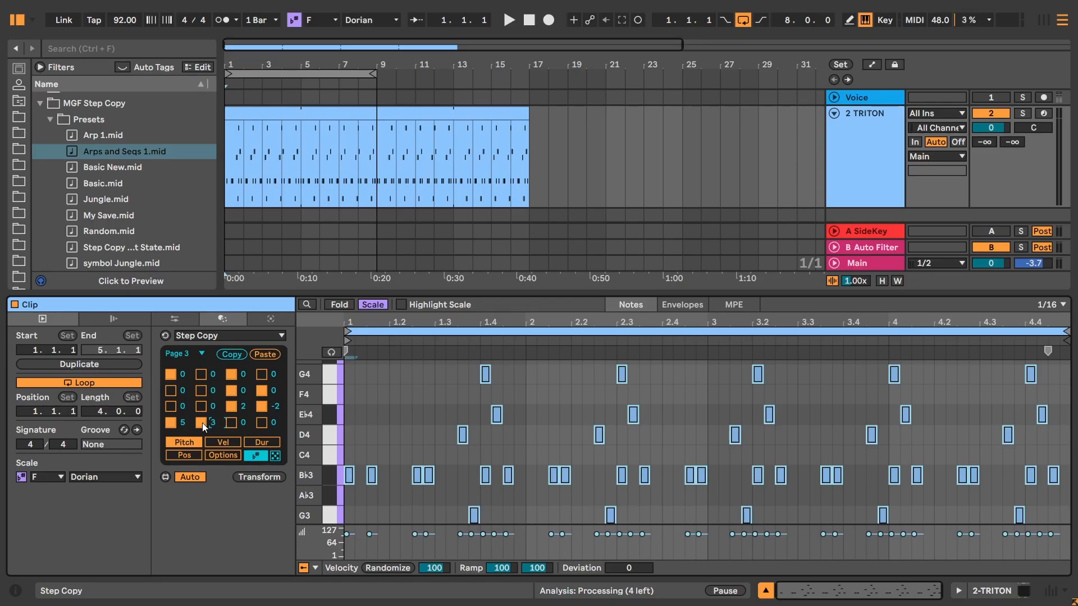
Turn off steps 13 and 14 on page 3 and turn on step 15.
click(202, 423)
click(174, 427)
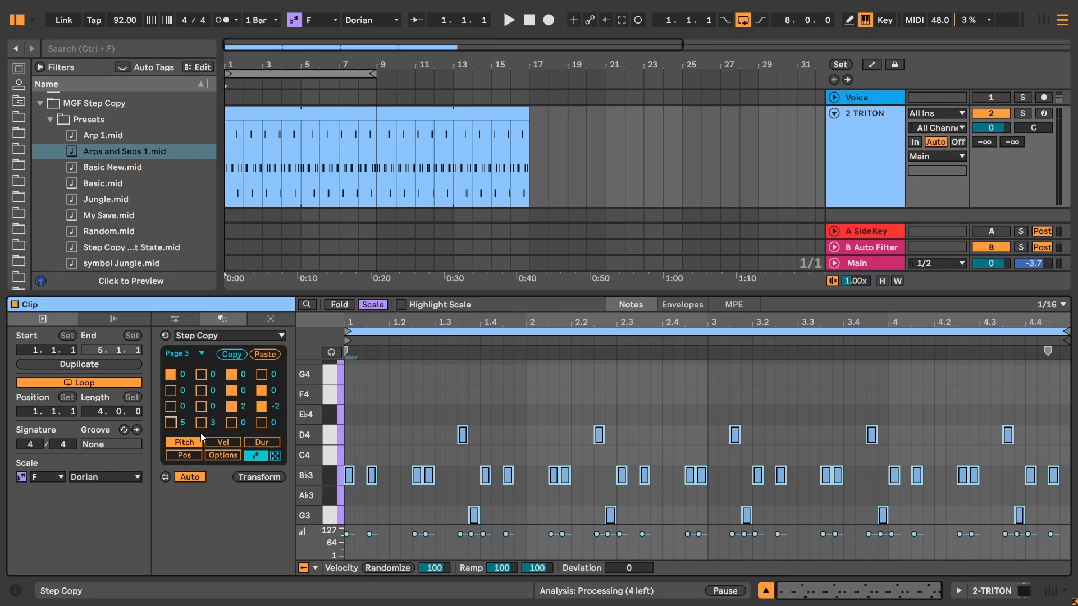
click(170, 422)
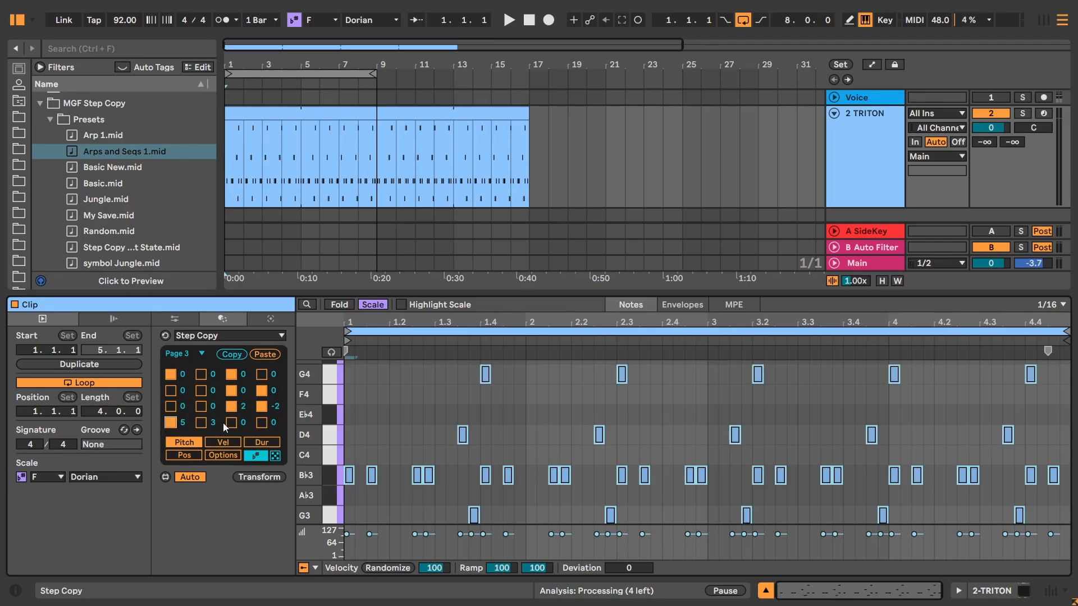
click(231, 424)
click(231, 422)
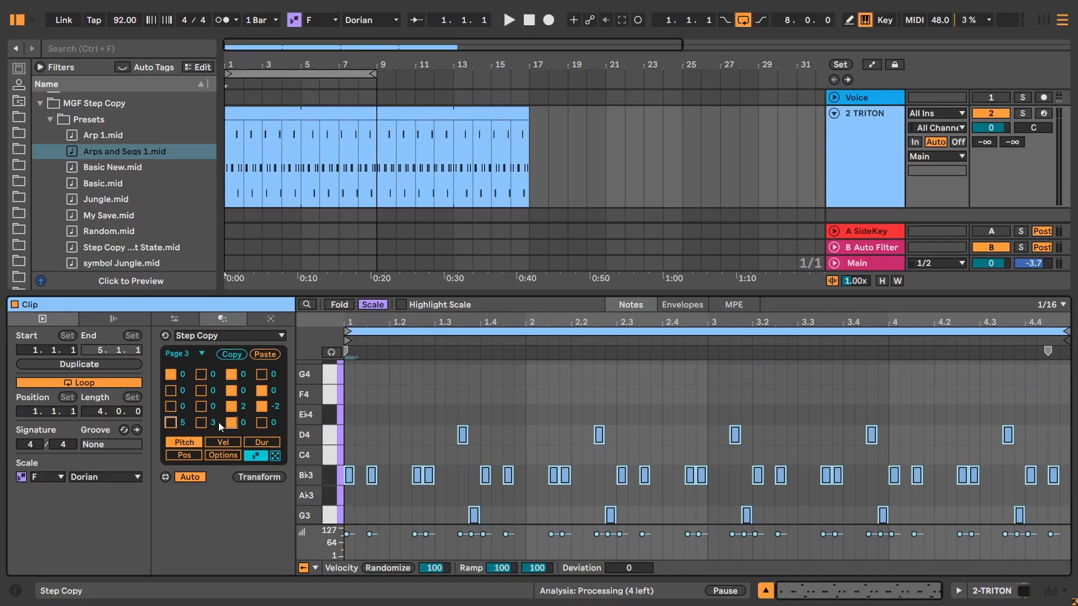
Lower the Step Copy Bar length to 5 in the options.
click(219, 456)
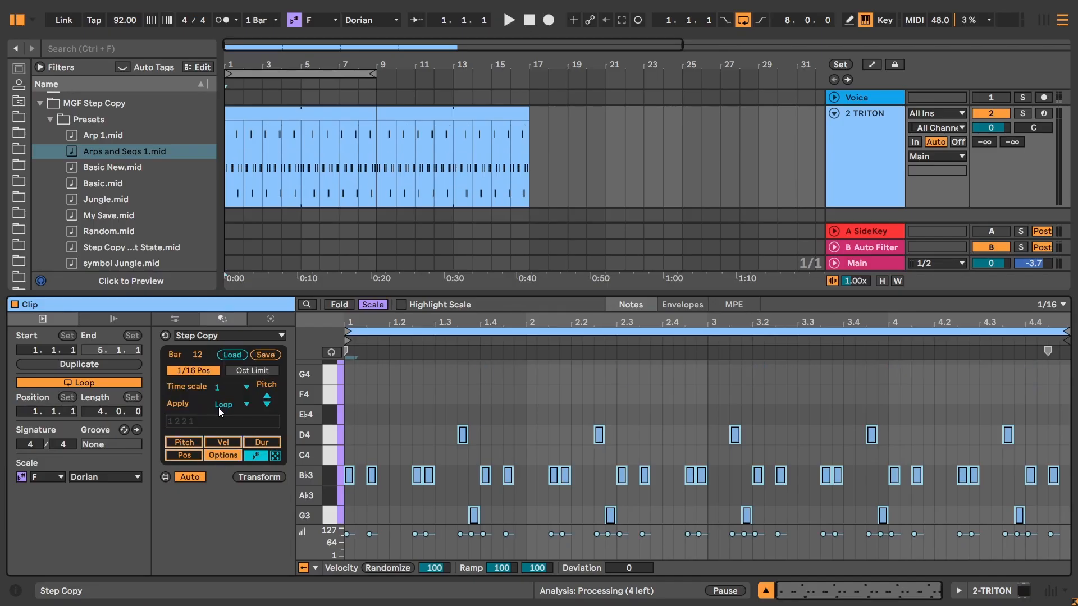
click(200, 356)
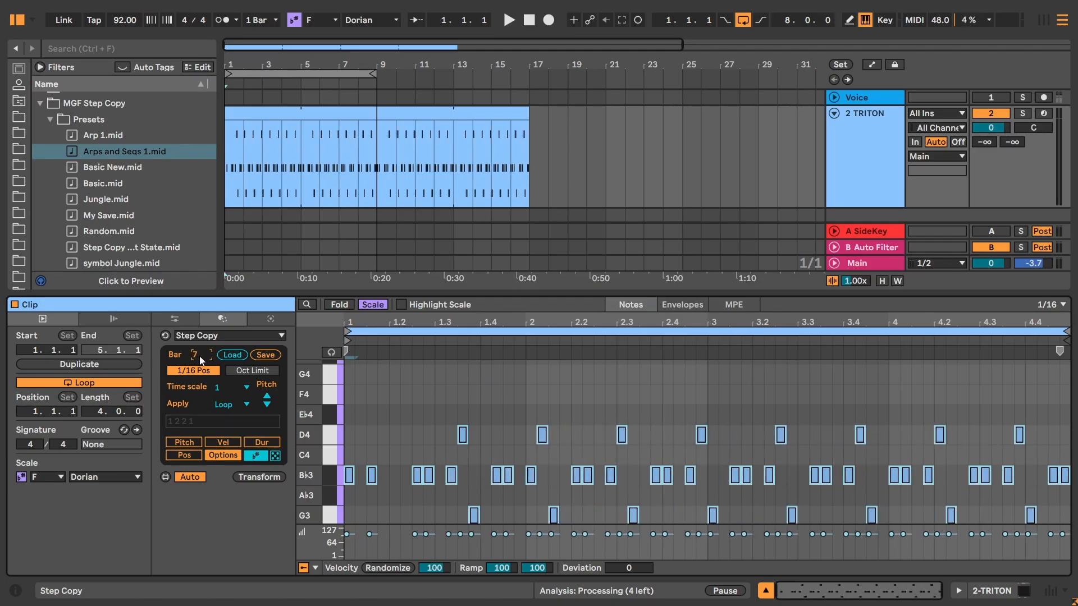
text(1)
key(Return)
text(1)
key(Return)
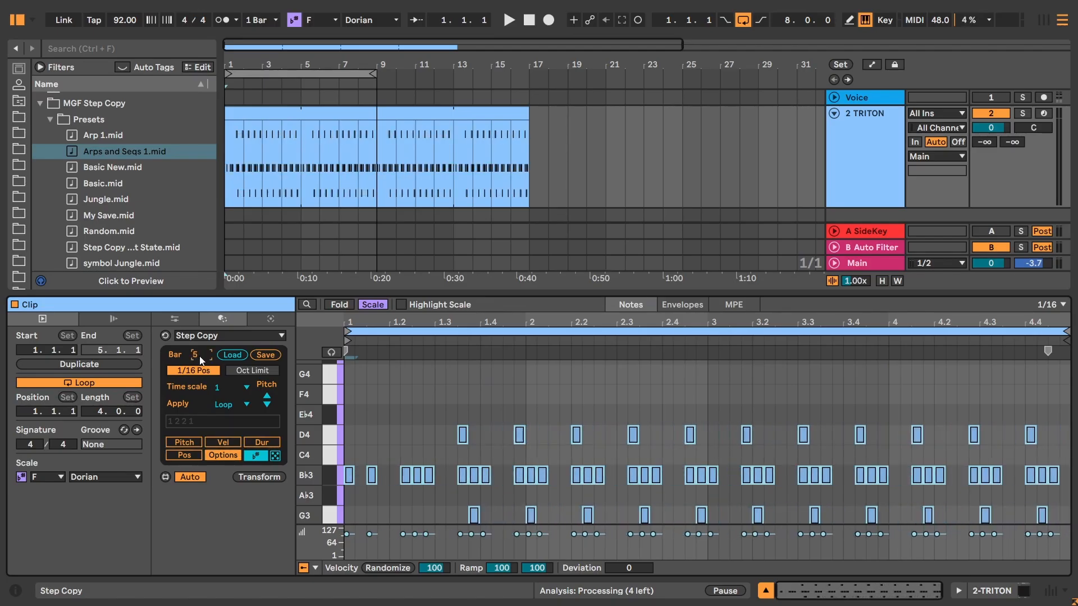
Raise the Step Copy Bar length to 32 so the pattern repeats every two bars.
key(Up)
key(Up)
key(Up)
key(Up)
key(Up)
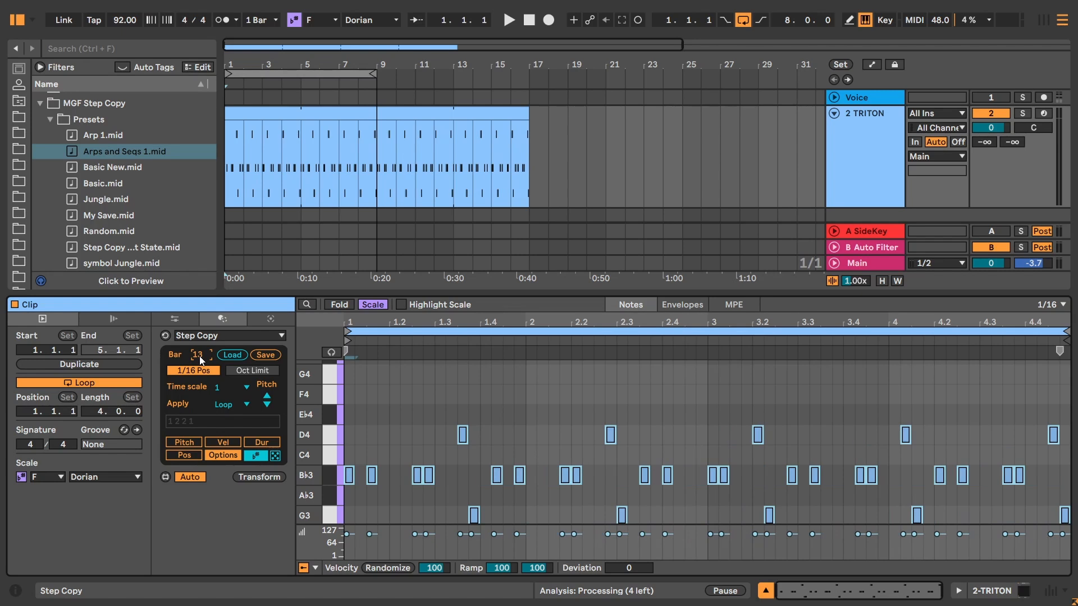
key(Up)
key(Up)
key(Up)
key(Up)
key(Up)
key(Up)
key(Up)
key(Up)
key(Up)
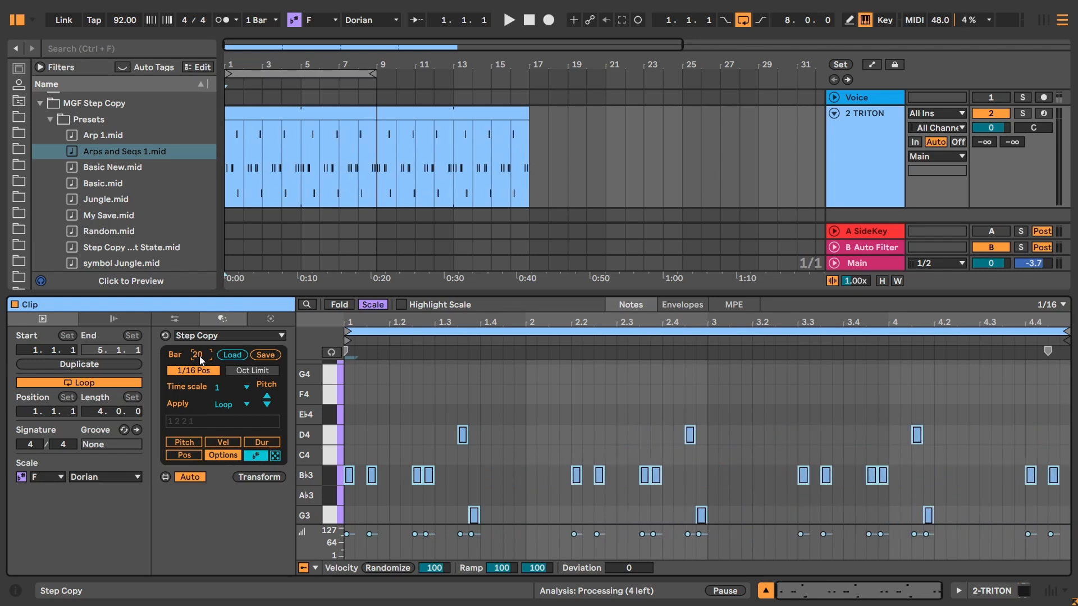
key(Up)
key(Up)
key(Up)
key(Up)
key(Up)
key(Up)
key(Up)
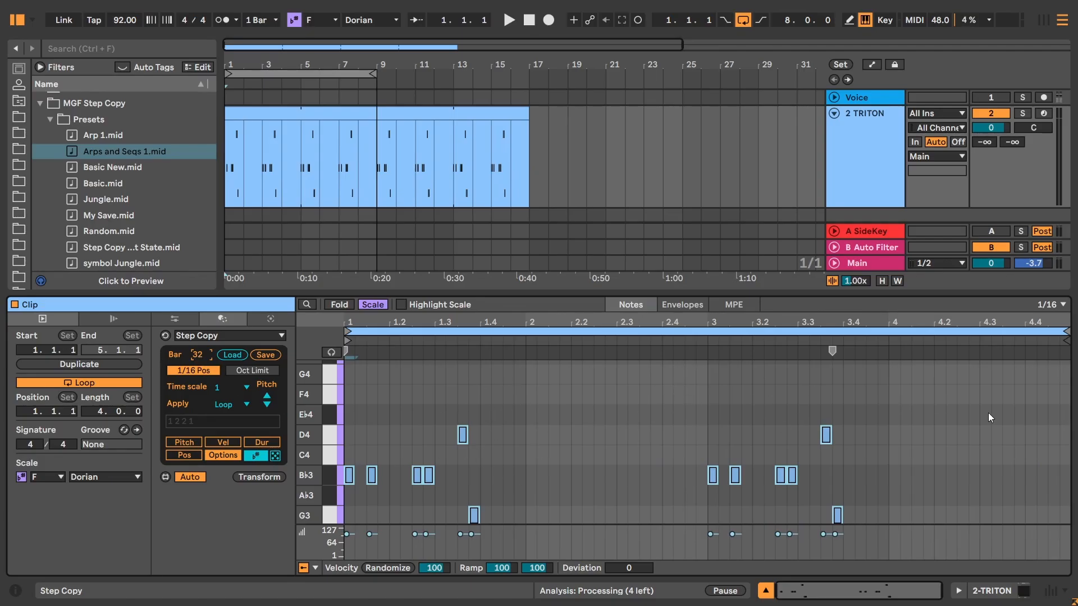
Raise the pitch offset of step 4 on page 3 to 16.
click(242, 405)
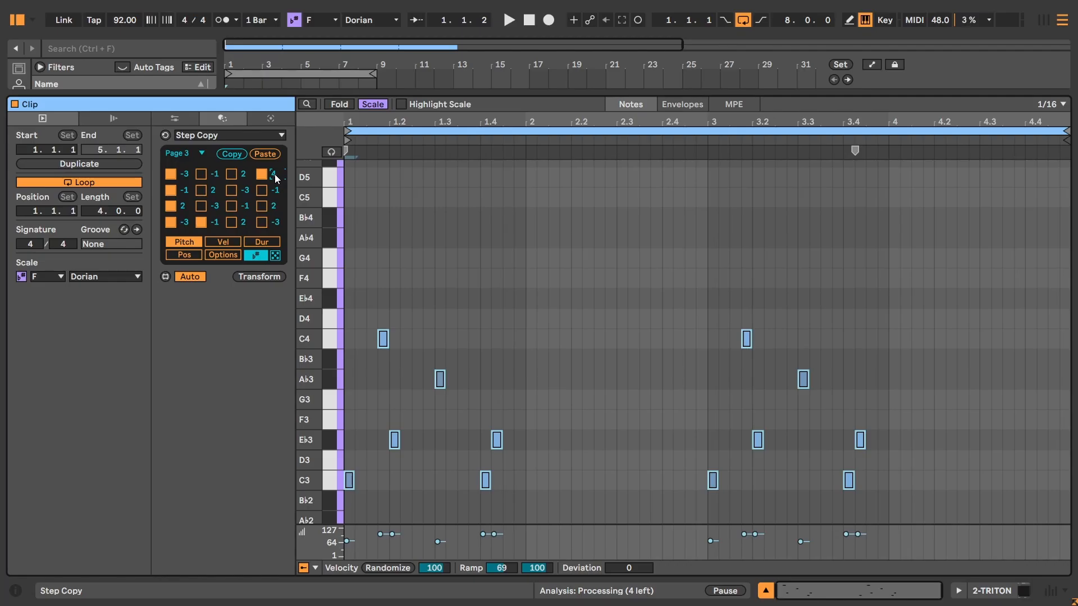
key(Up)
key(Up)
key(Up)
key(Up)
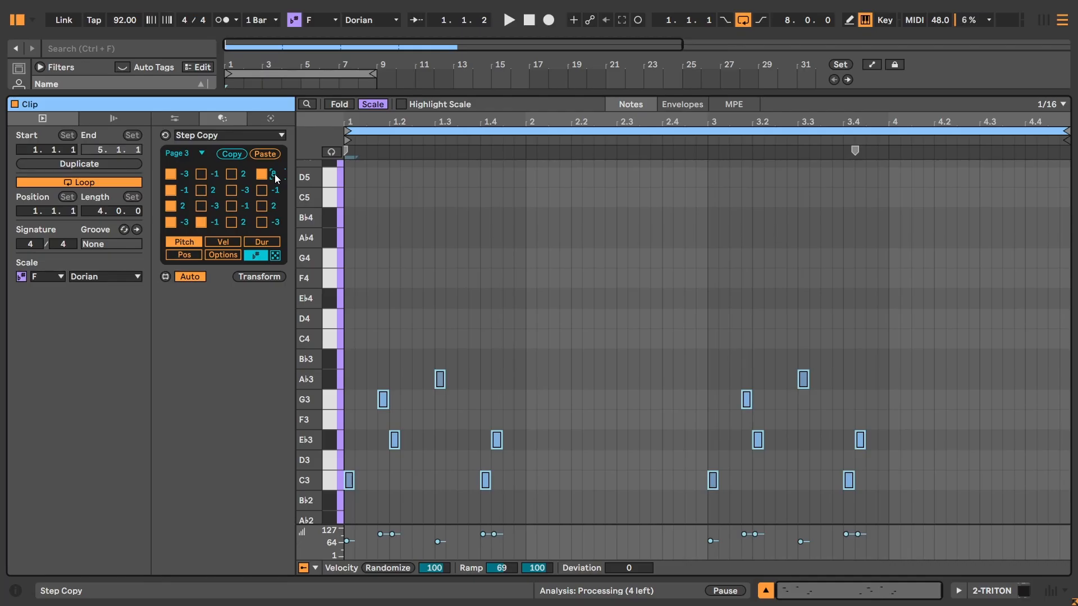
scroll(277, 179, up, 2)
scroll(277, 179, up, 2)
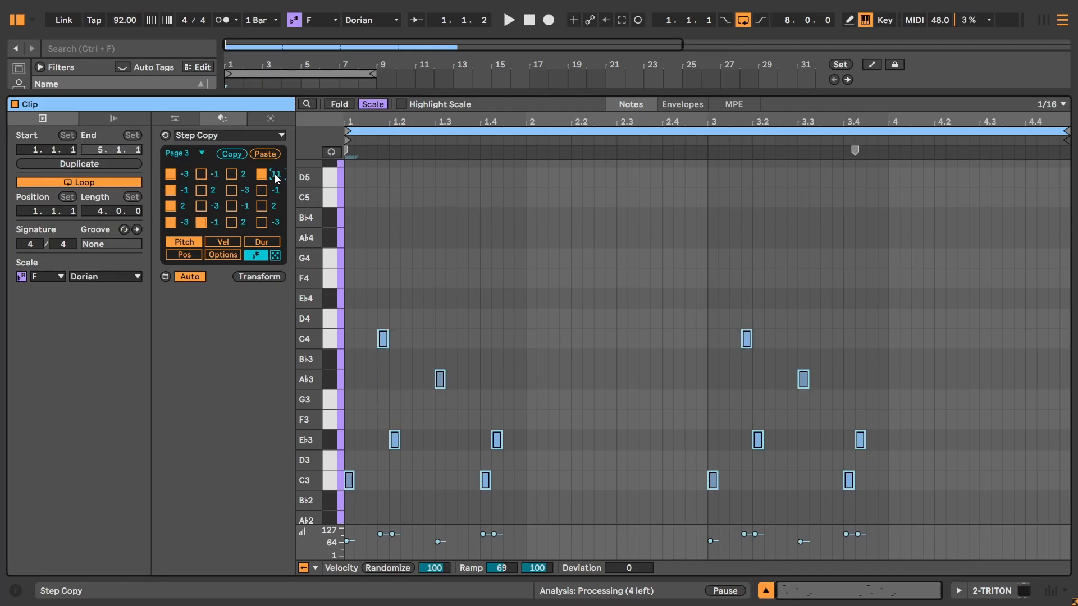
scroll(277, 179, up, 2)
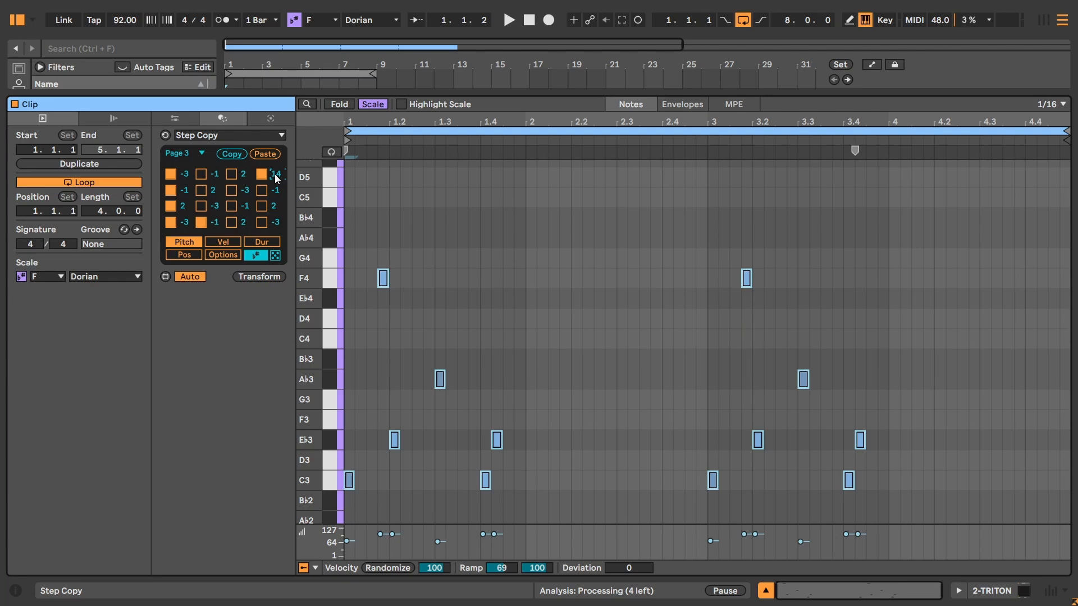
scroll(277, 179, up, 2)
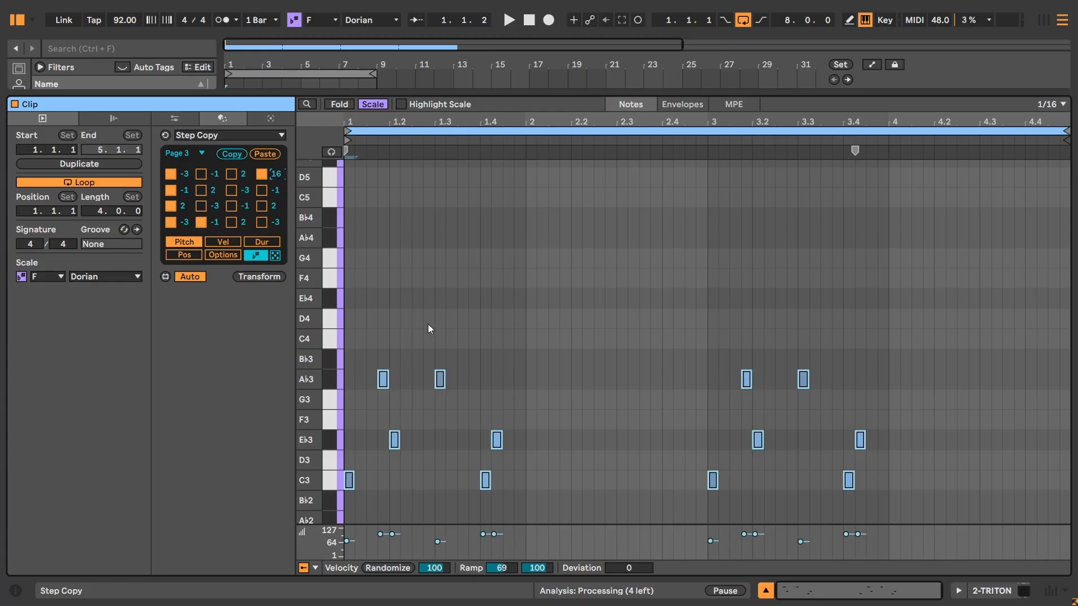
Delete all notes after the first three, apply Step Copy to those three, and toggle the Oct Limit option.
drag(428, 329, 943, 536)
key(Delete)
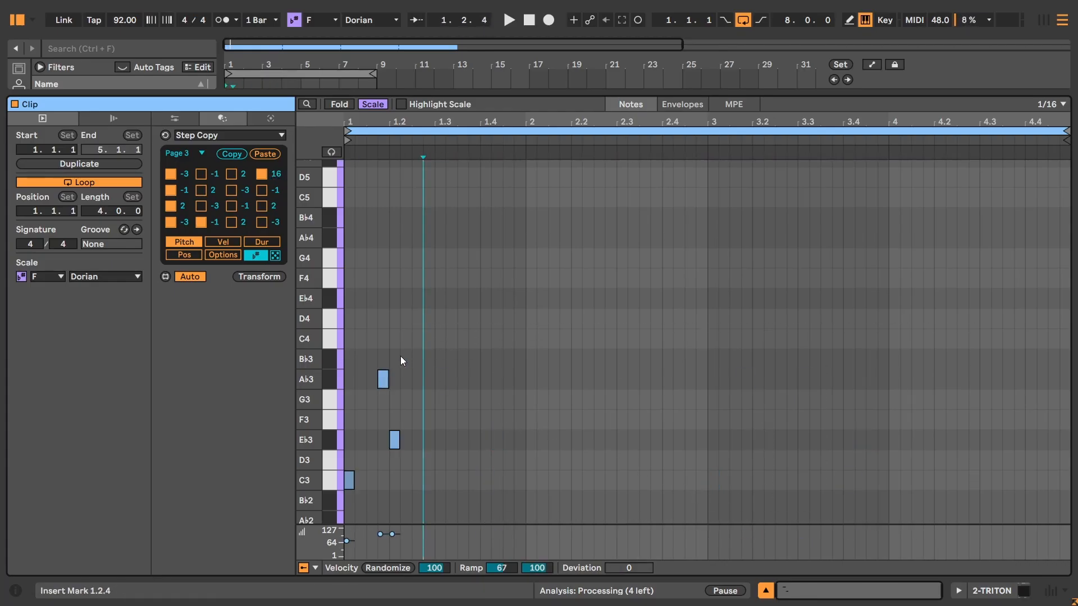
drag(401, 359, 337, 480)
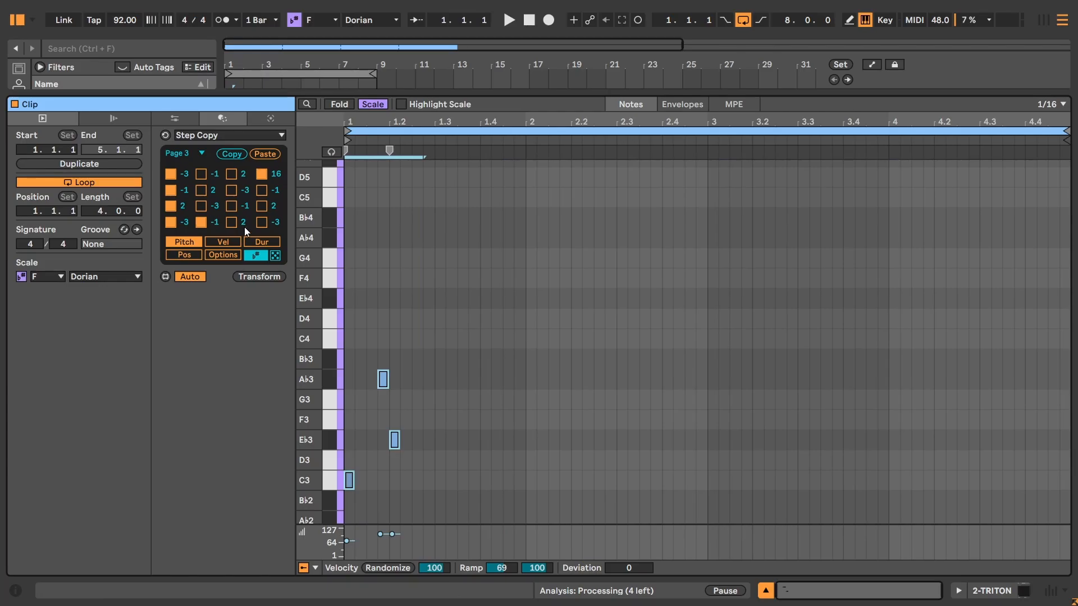
click(256, 278)
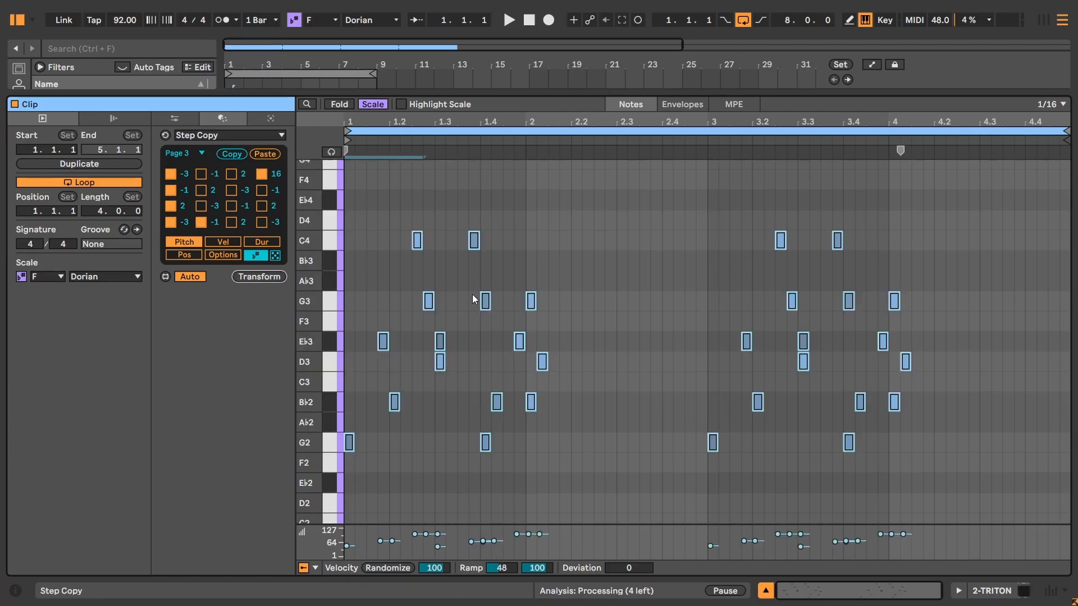
click(221, 256)
click(264, 173)
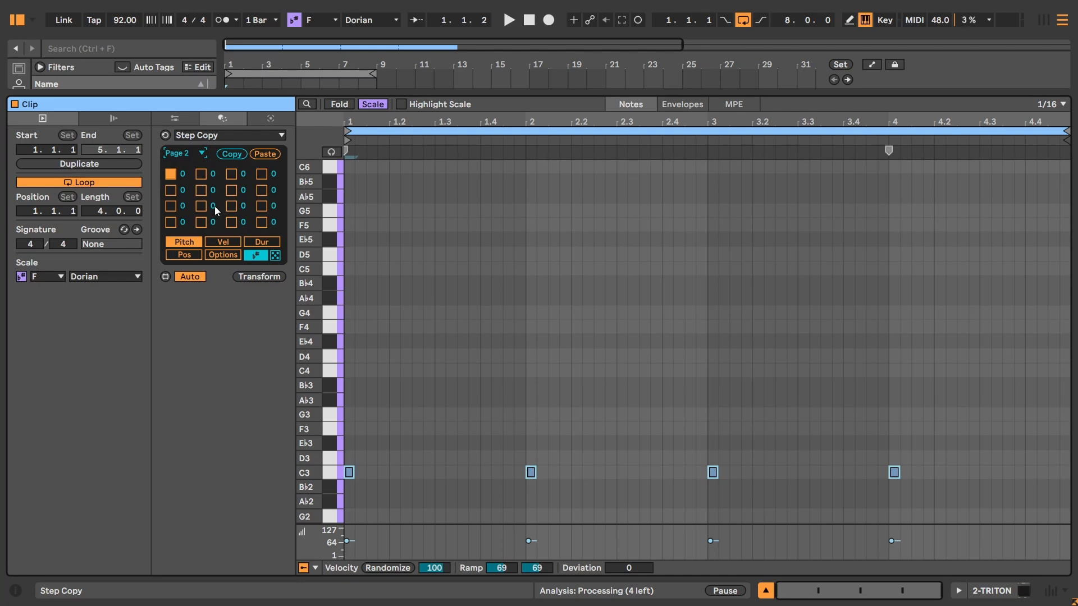
Set the velocity of step 10 on page 2 to 63 and turn that step off.
click(224, 242)
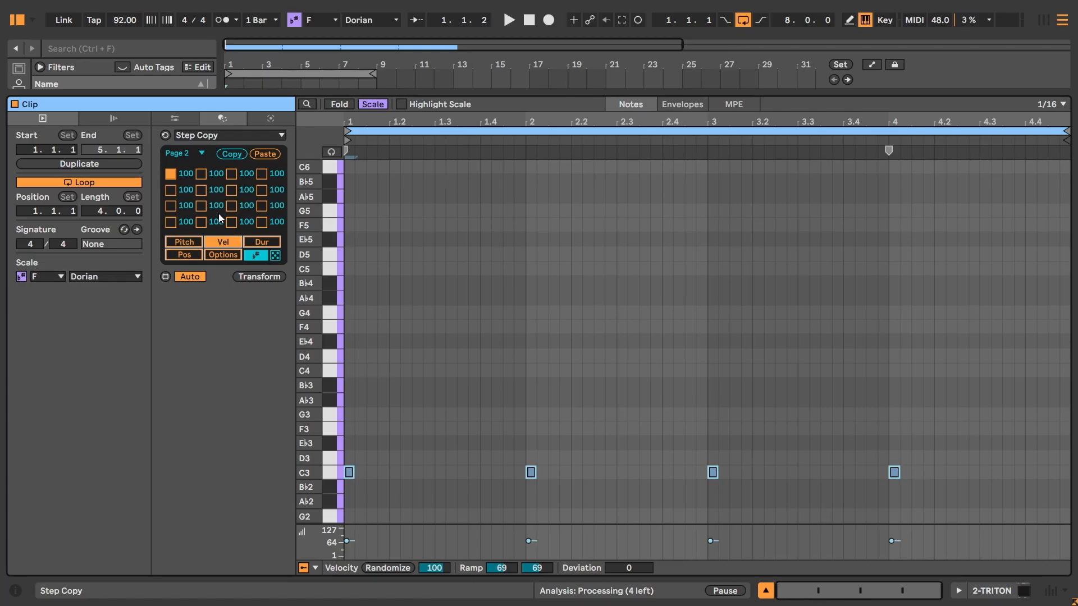
drag(216, 210, 220, 211)
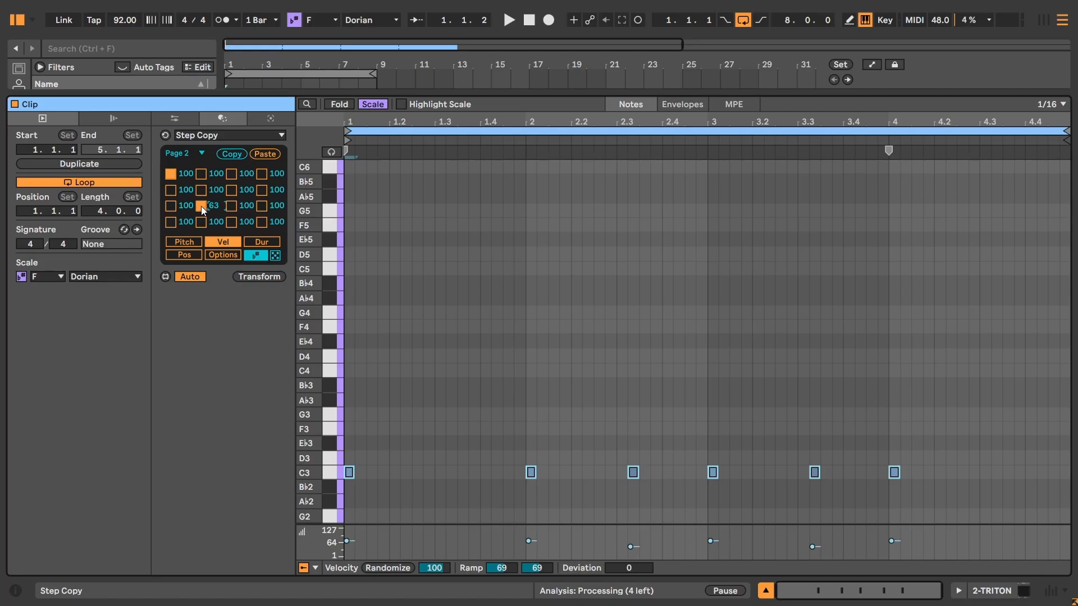
click(200, 206)
Replace the Song order in the Step Copy options with "c 2 1 c".
click(223, 255)
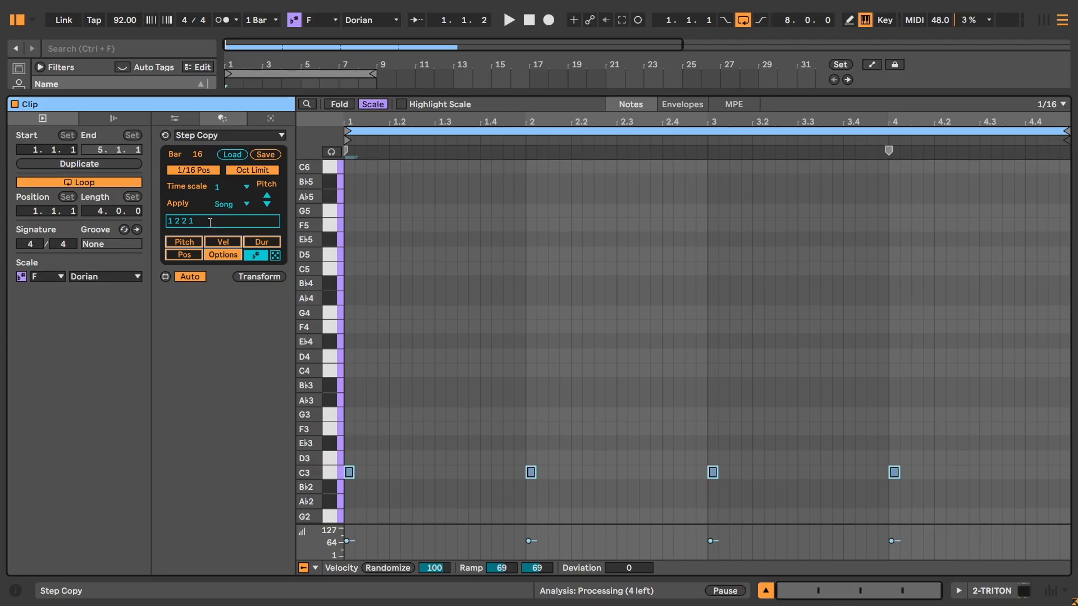
drag(211, 222, 169, 221)
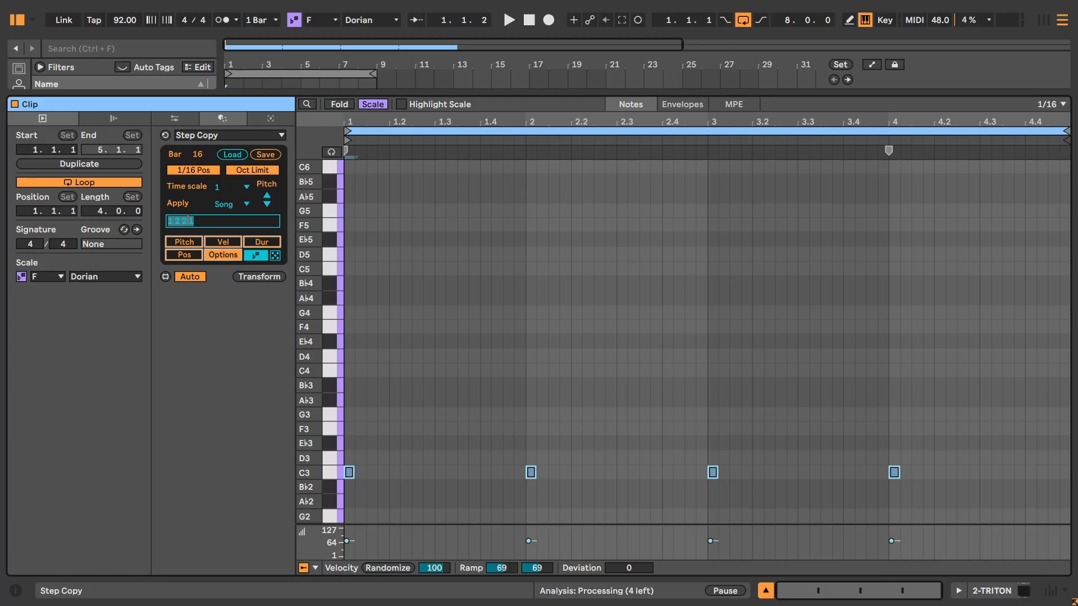
text(c 2)
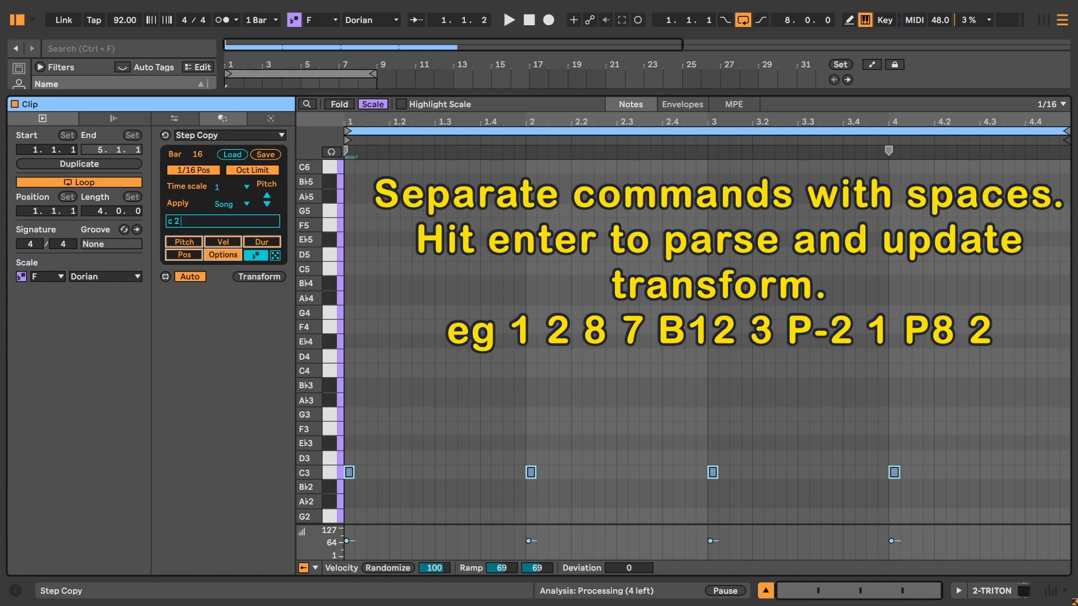
text( 1 c)
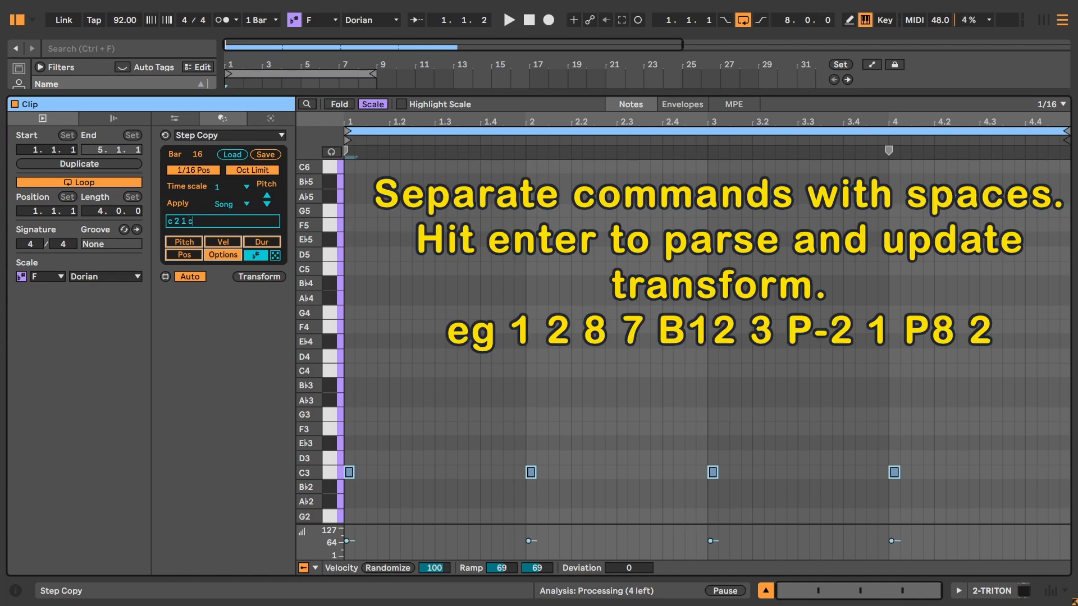
Turn on steps 10, 11 and 12 in the pitch grid of page 5.
click(184, 242)
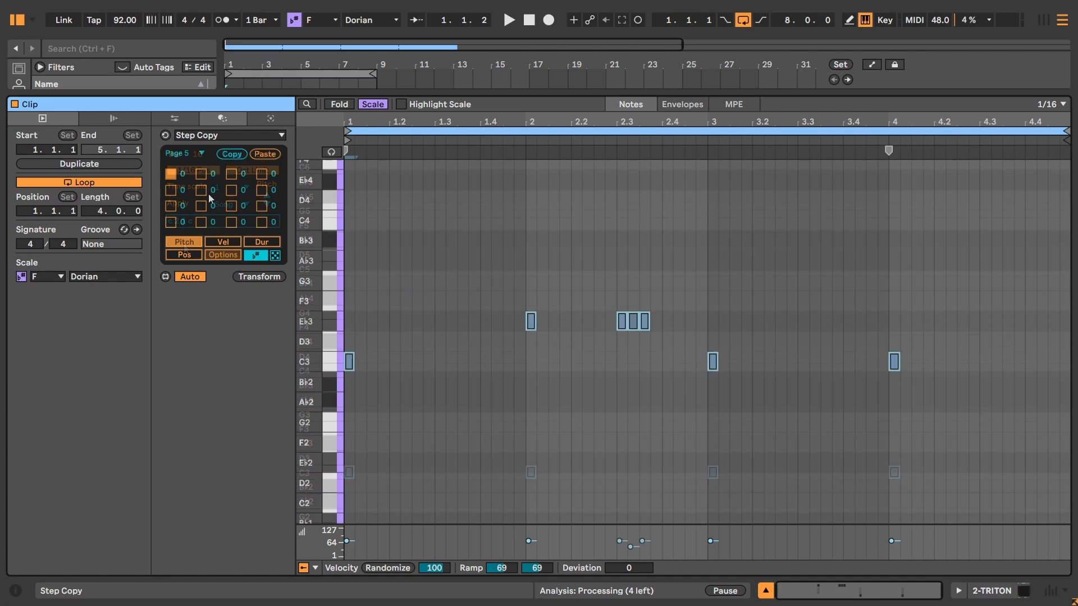
click(200, 206)
click(230, 206)
click(263, 207)
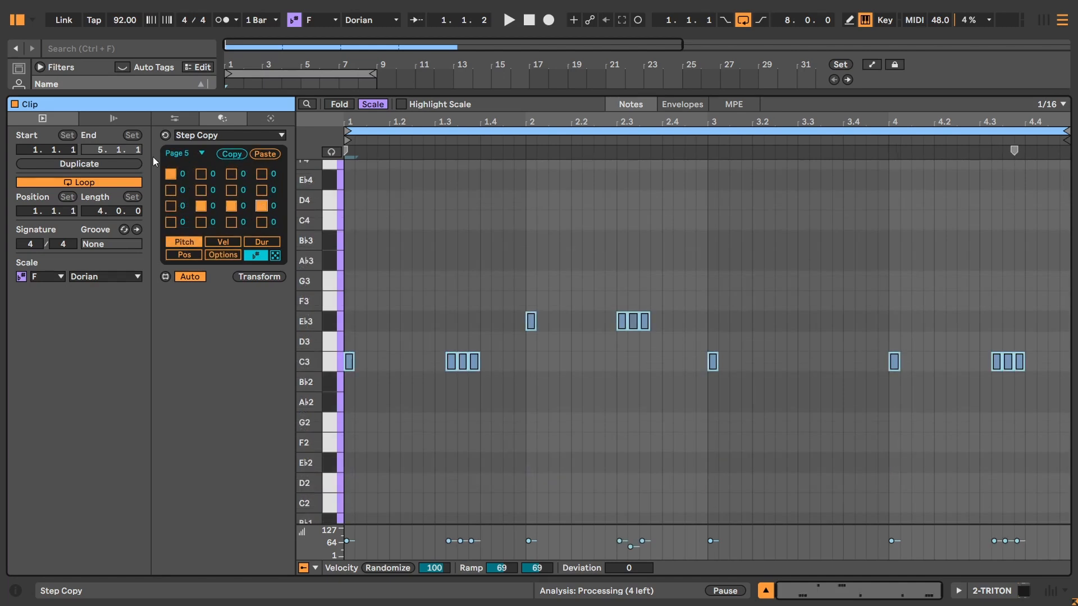
Switch the current page to page 2 and turn on steps 15 and 16.
click(177, 155)
click(193, 180)
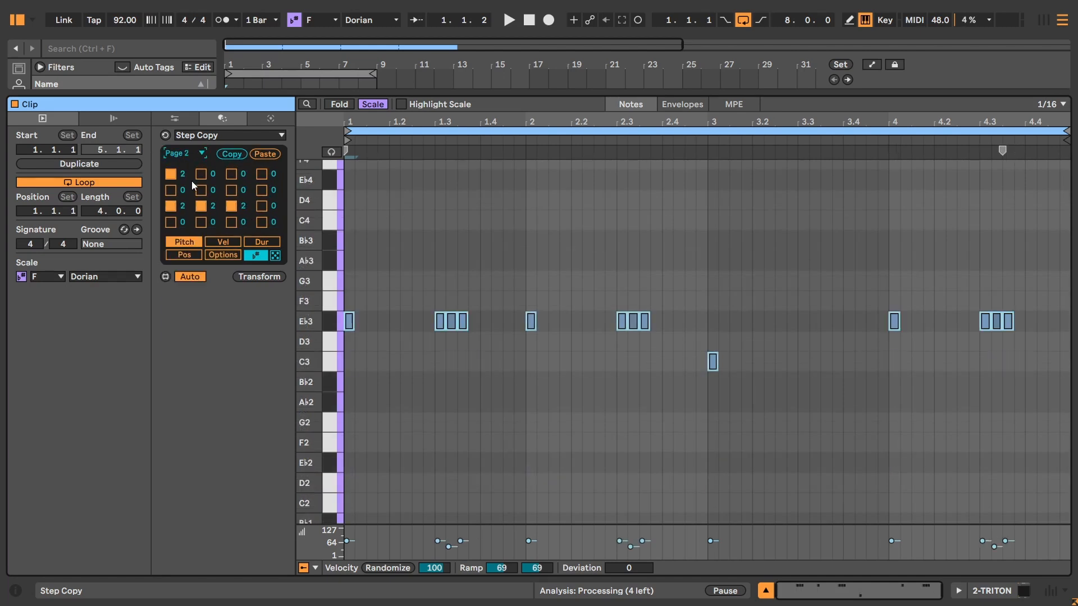
click(196, 155)
click(233, 222)
click(232, 223)
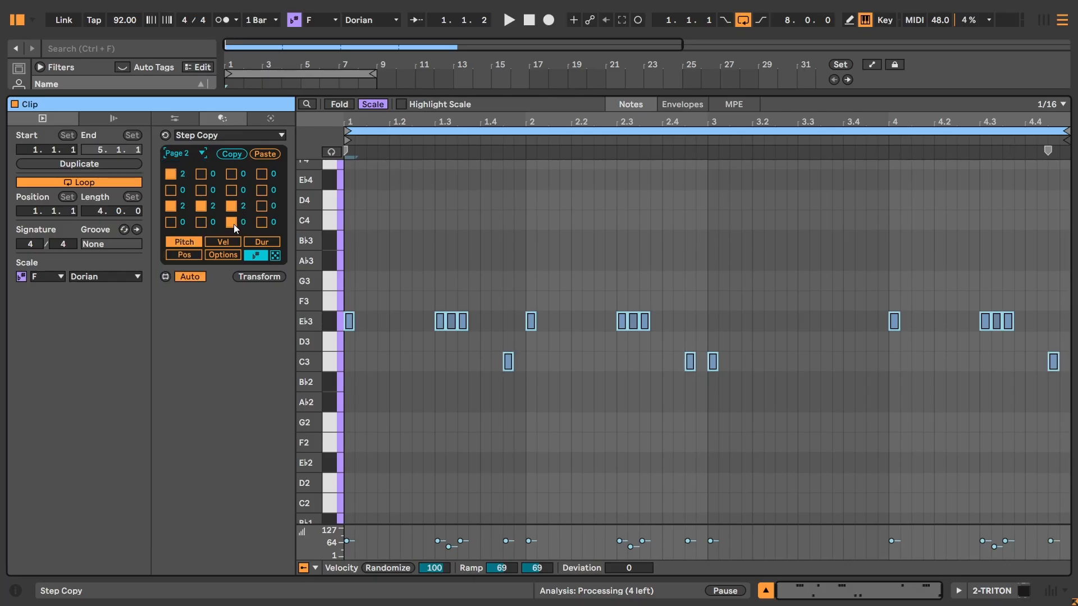
click(262, 221)
Start playback and audition the current-page command by switching to pages 5, 7 and 8.
click(177, 155)
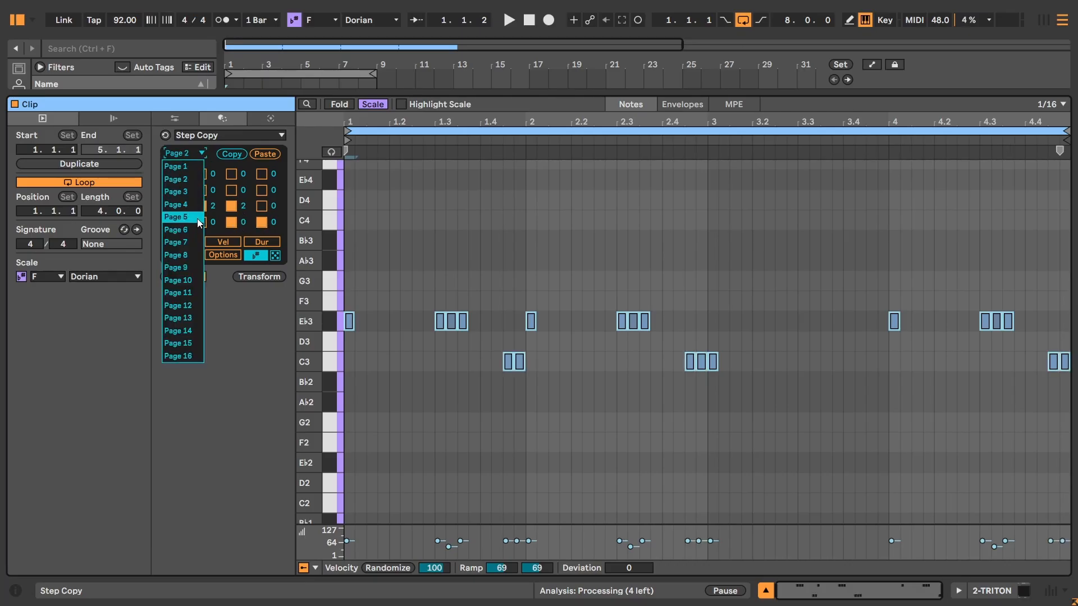
click(195, 218)
click(194, 159)
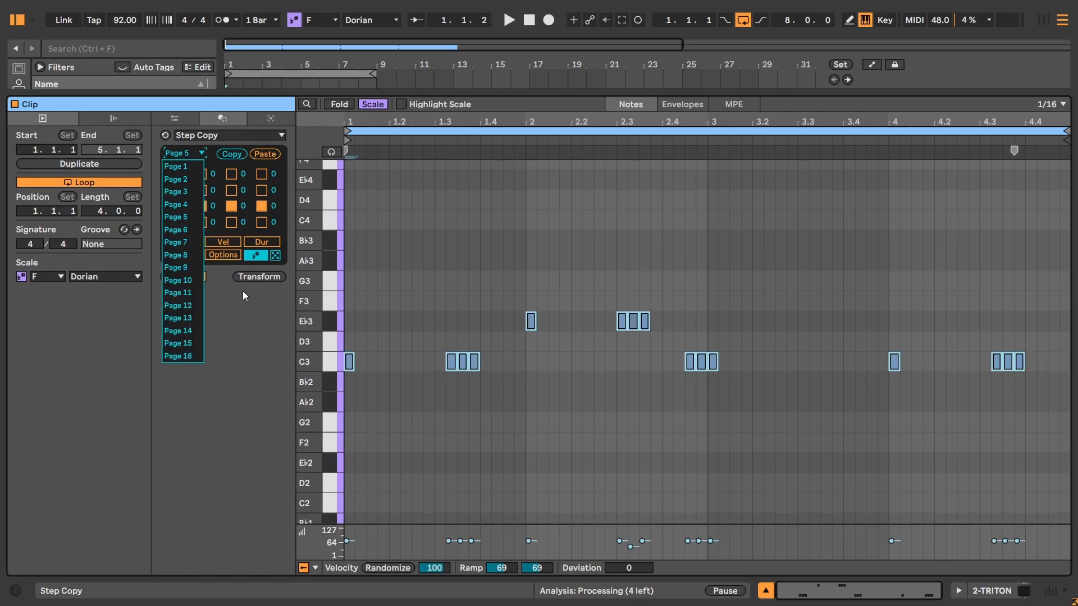
click(508, 20)
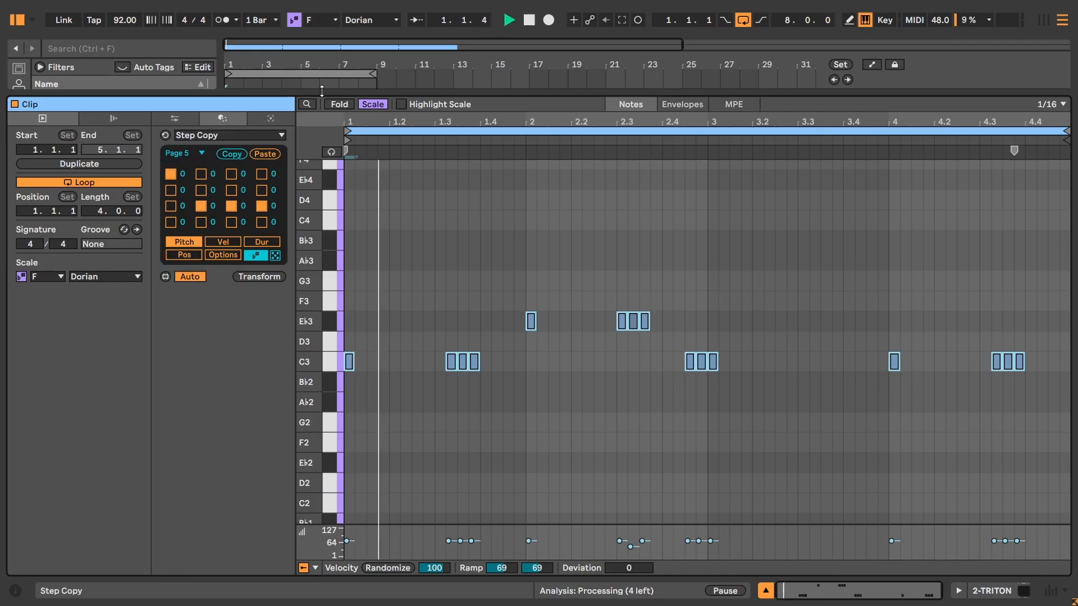
click(186, 154)
click(185, 243)
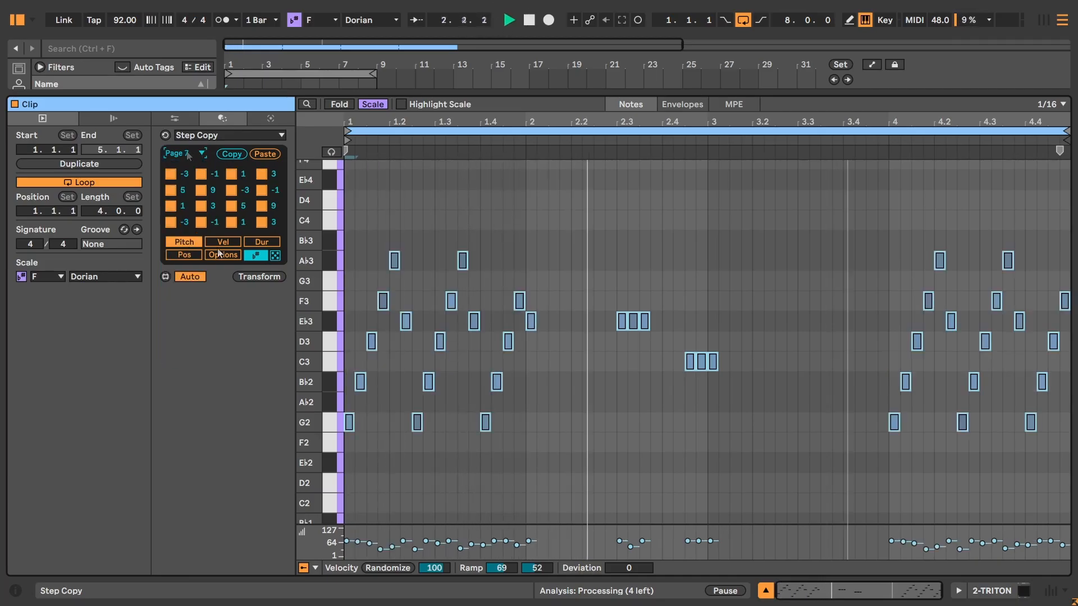
click(183, 153)
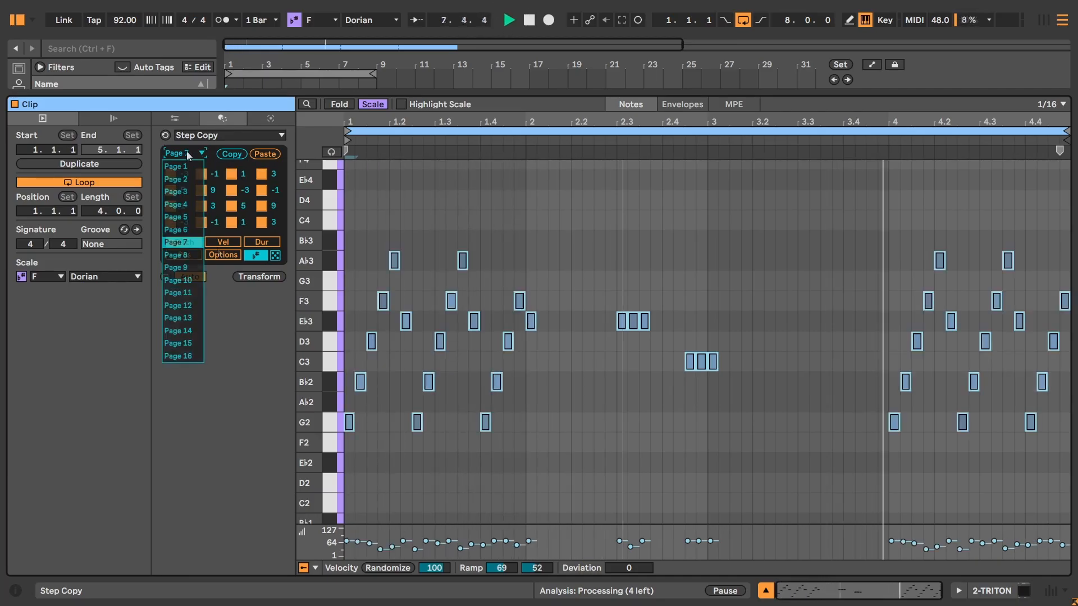
click(186, 255)
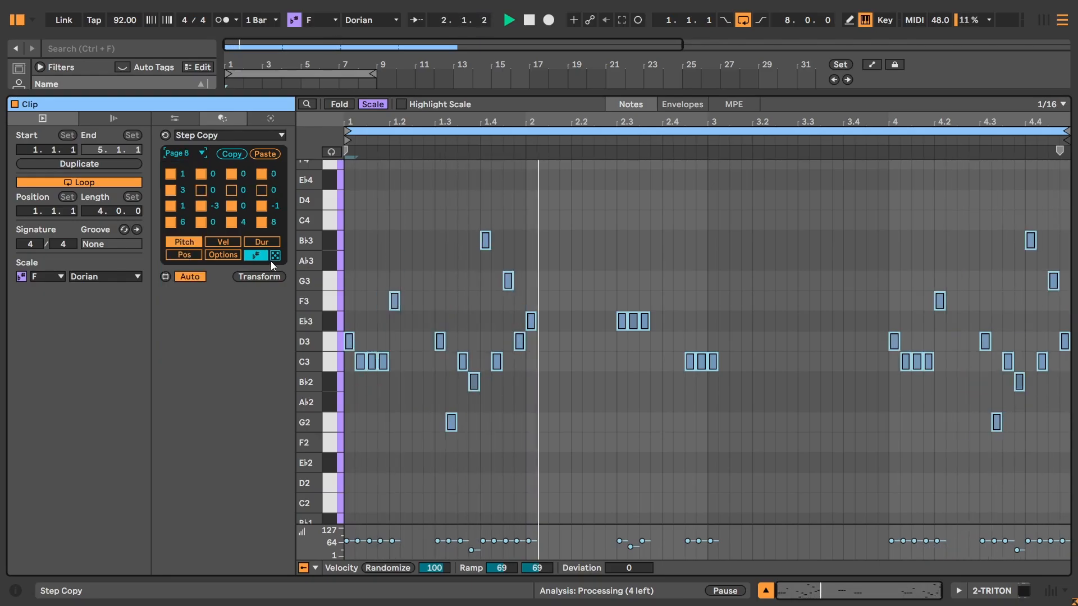
Stop playback and replace the Song order in the options with "p4 1 1".
click(224, 256)
click(206, 221)
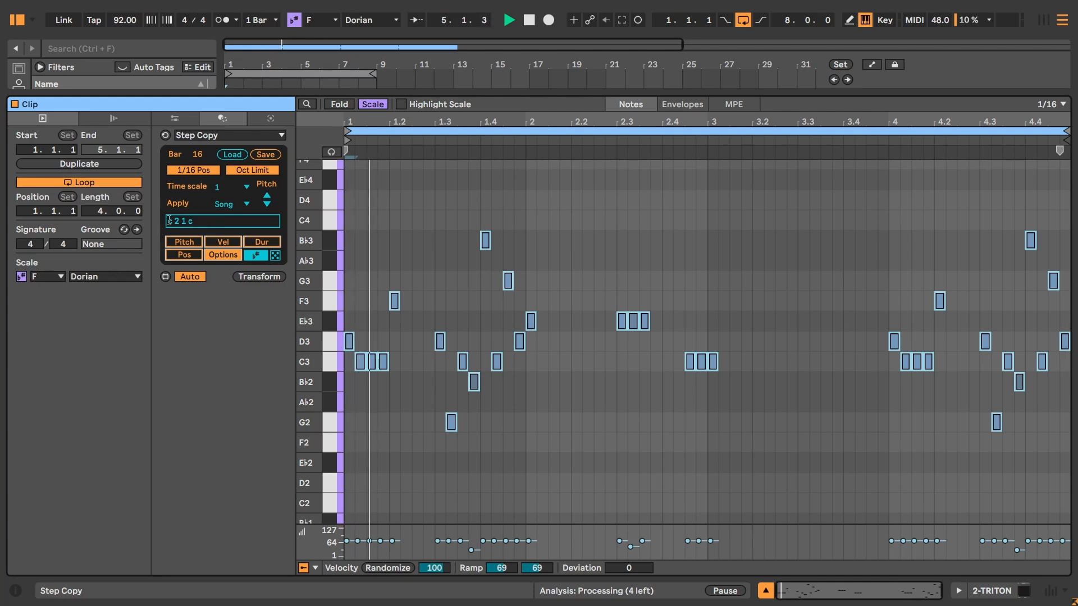
click(201, 223)
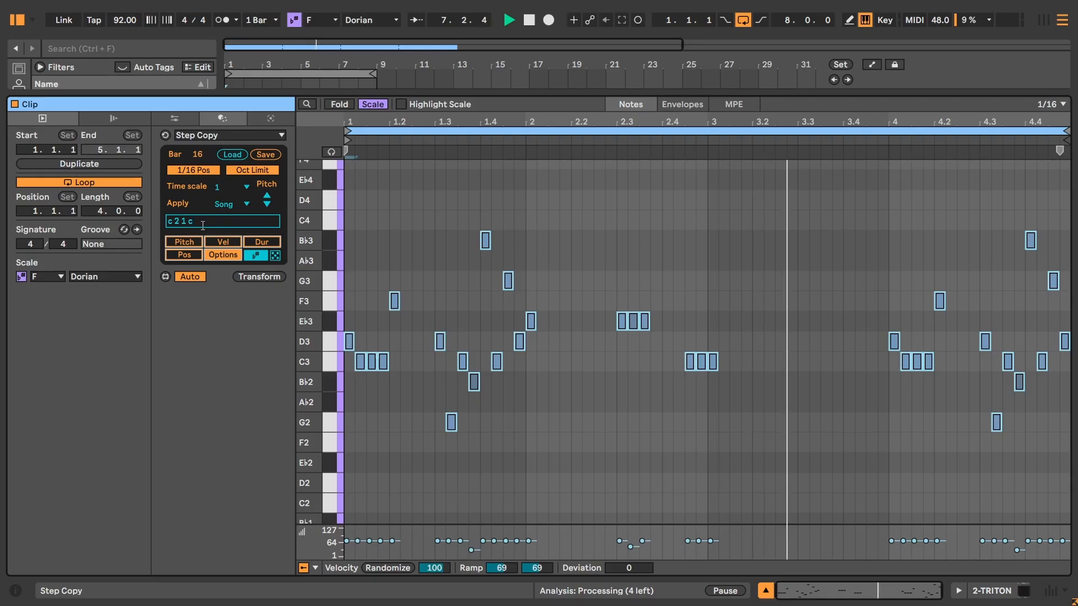
key(space)
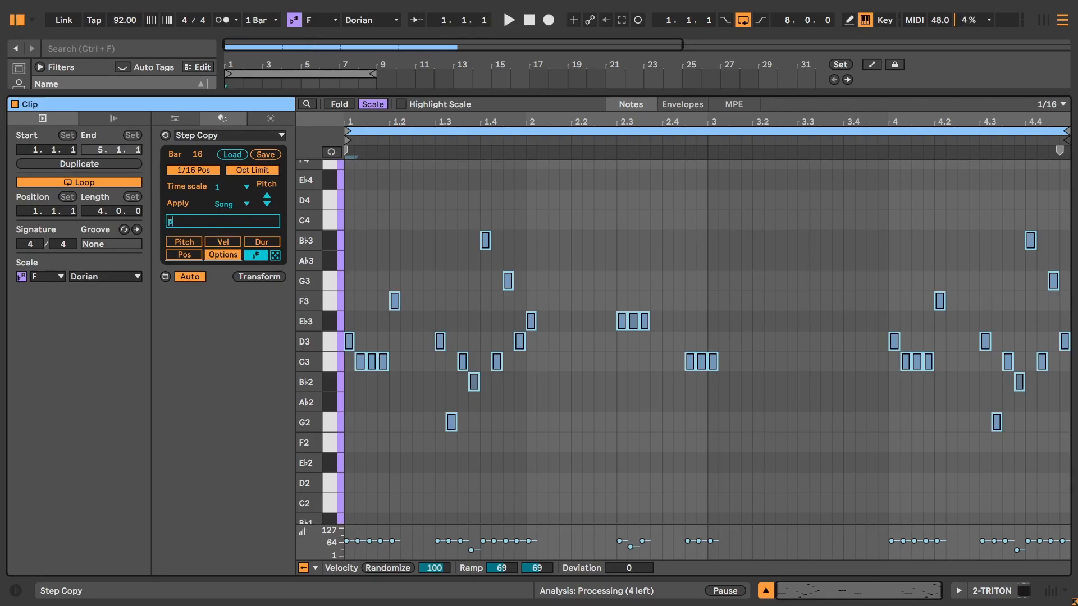
text(4 1)
text(1)
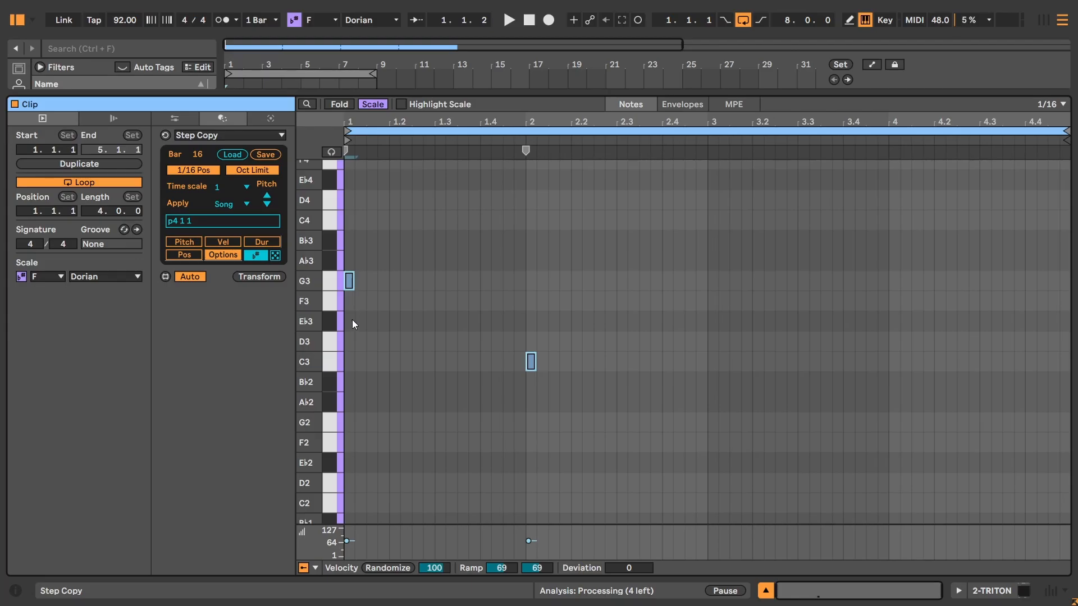
Switch to page 1 and randomize its pitch steps several times.
click(187, 243)
click(183, 154)
click(184, 165)
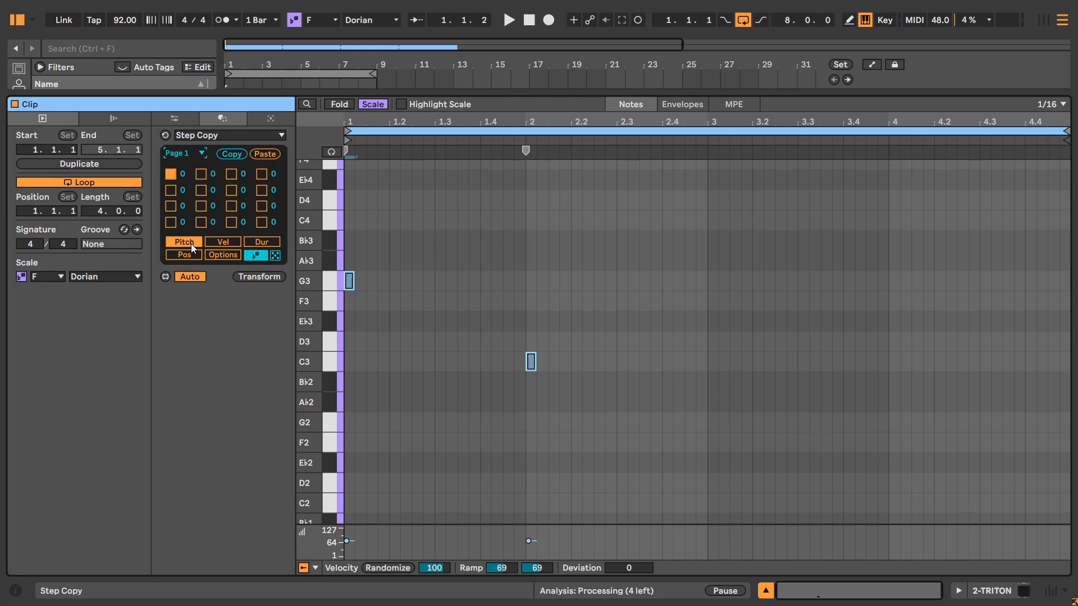
click(275, 257)
click(275, 257)
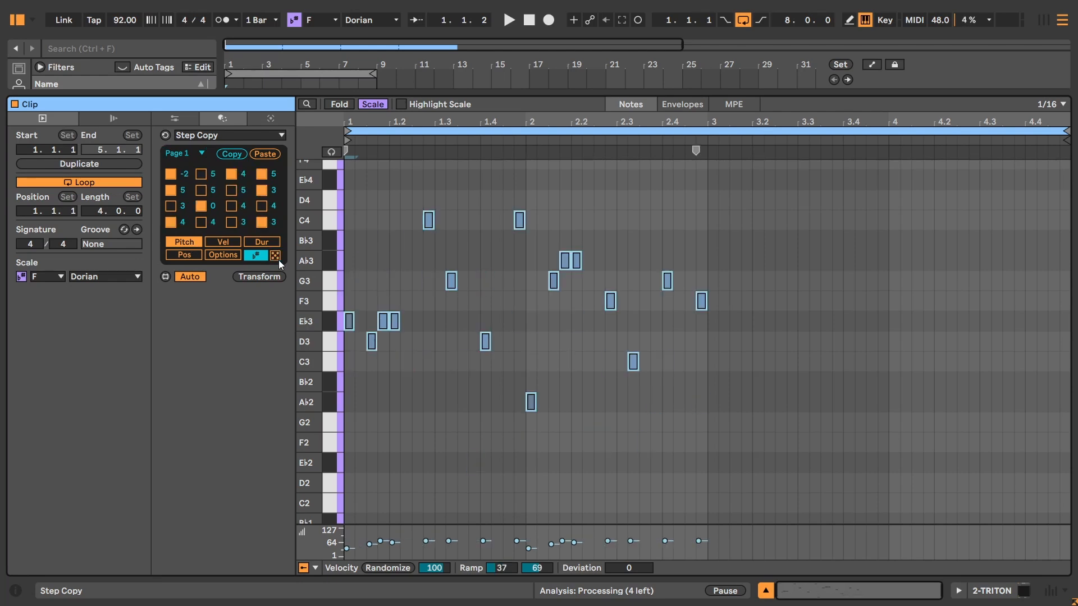
click(275, 257)
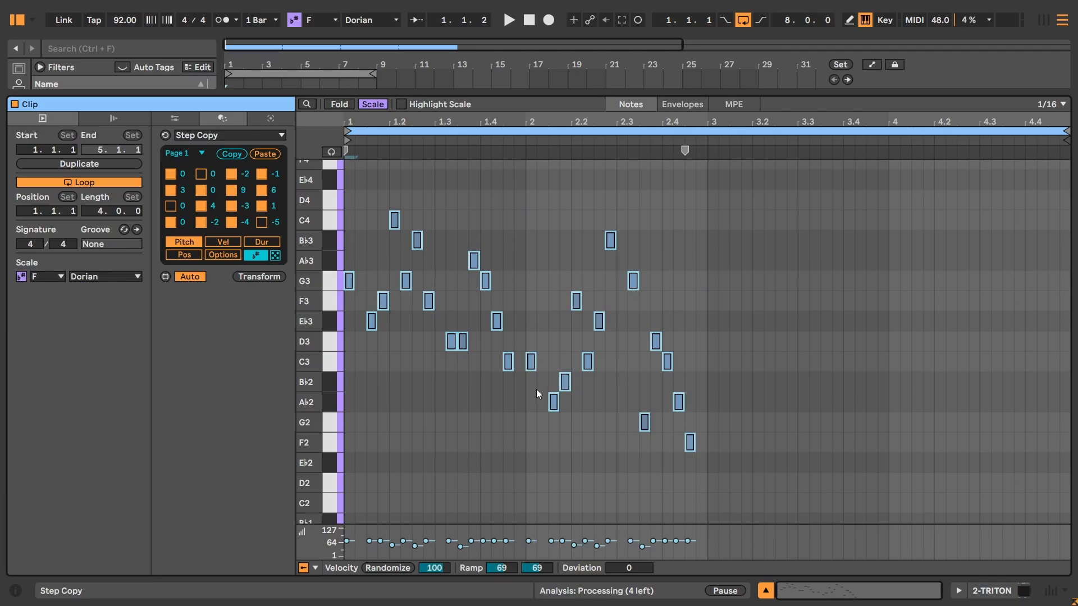
Extend the Song order in the options to "p4 1 1 p-2 1".
click(218, 256)
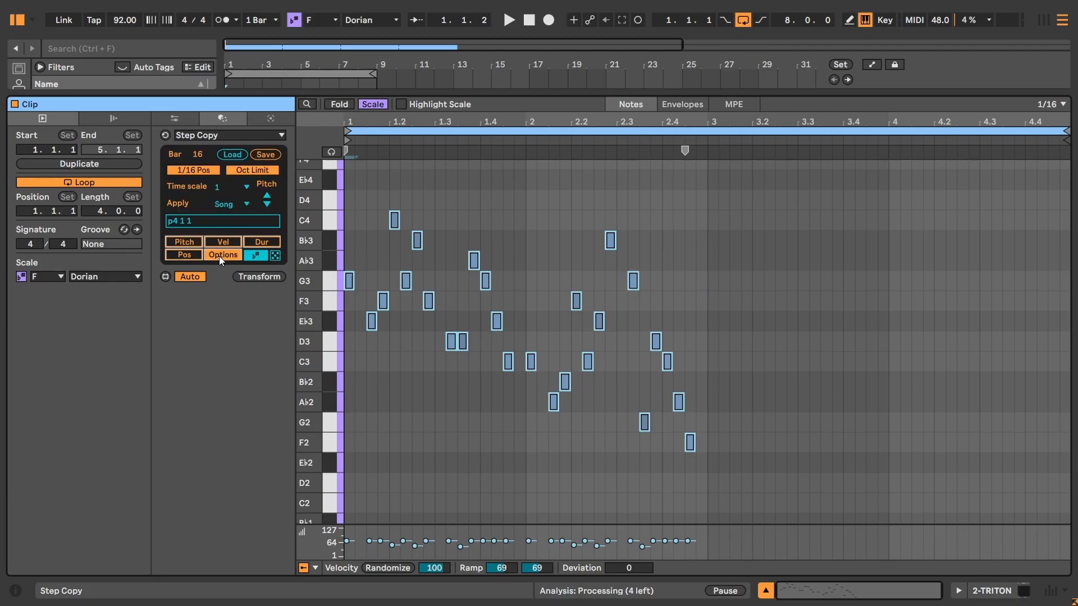
click(204, 221)
text(p-2)
text( 2)
key(Return)
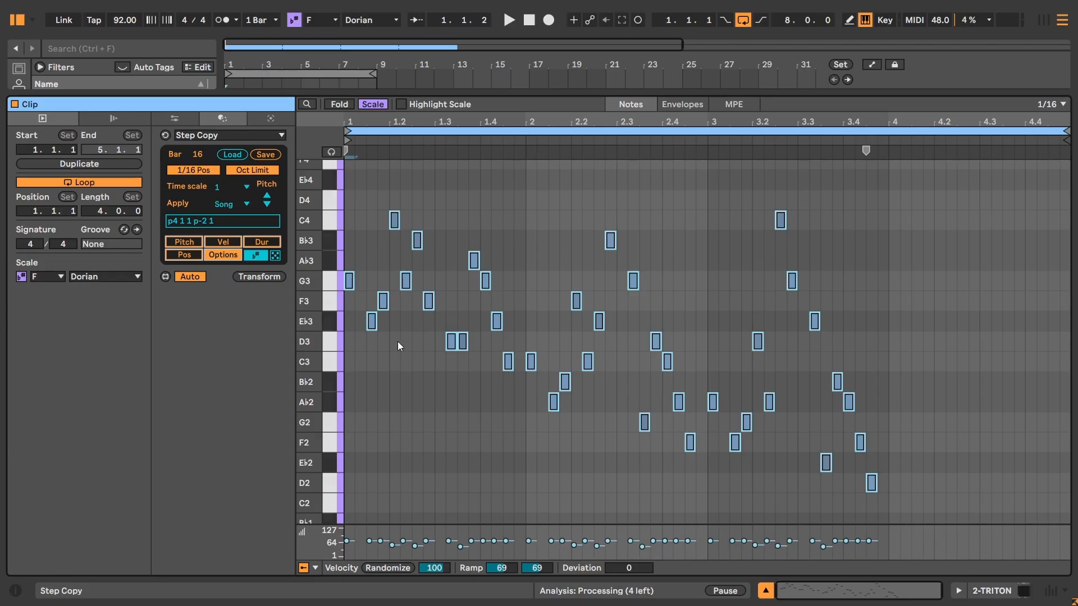
Change the Song order to "1 1 1 1" and insert the Bar command b12 after its first entry.
key(BackSpace)
key(BackSpace)
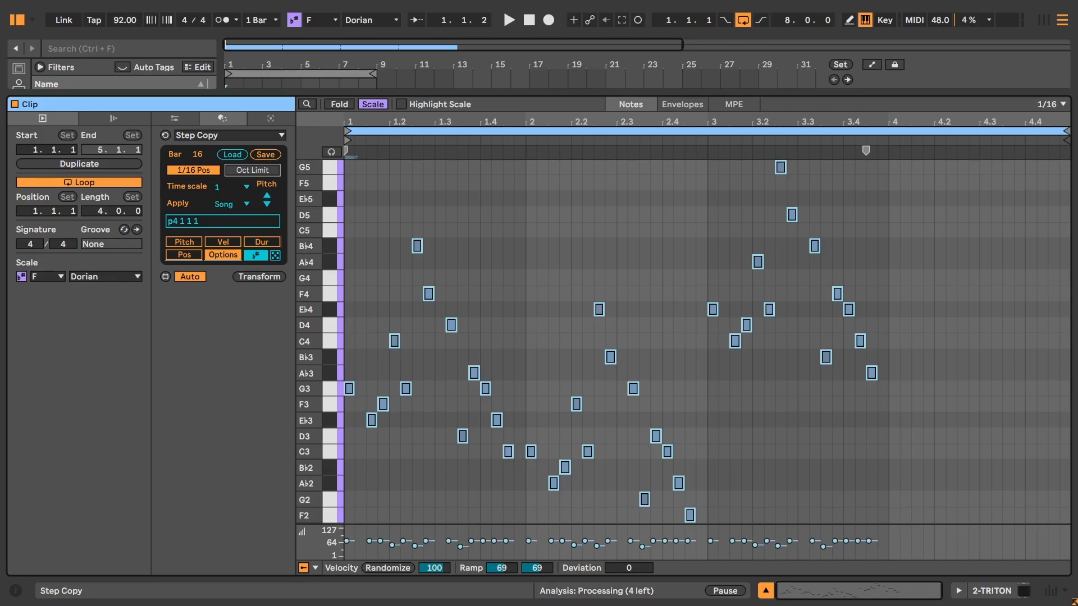
key(BackSpace)
key(BackSpace)
text(1)
key(Return)
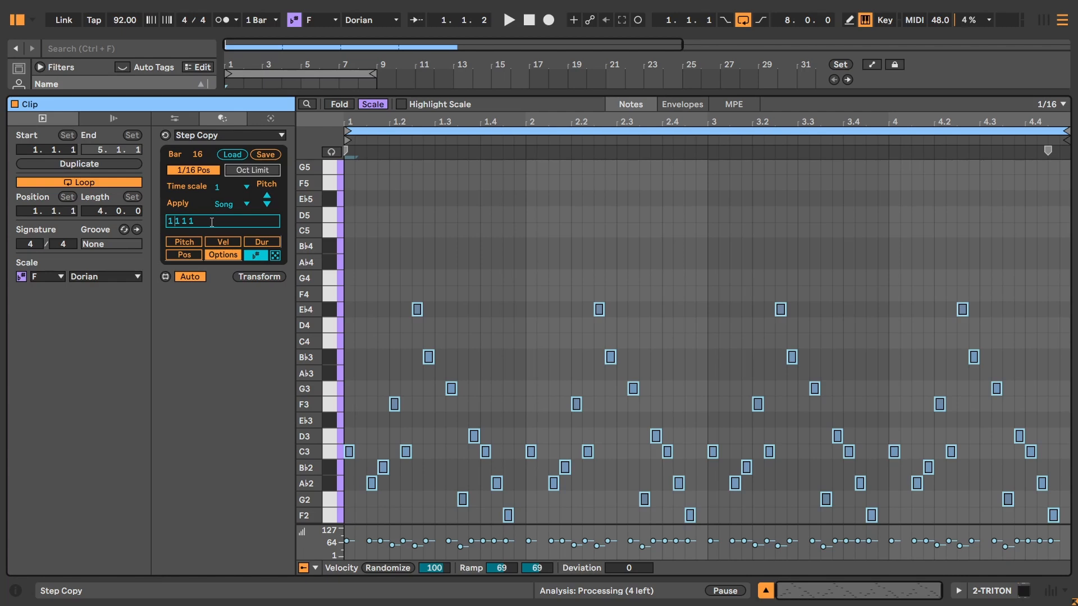
text(b12)
key(Return)
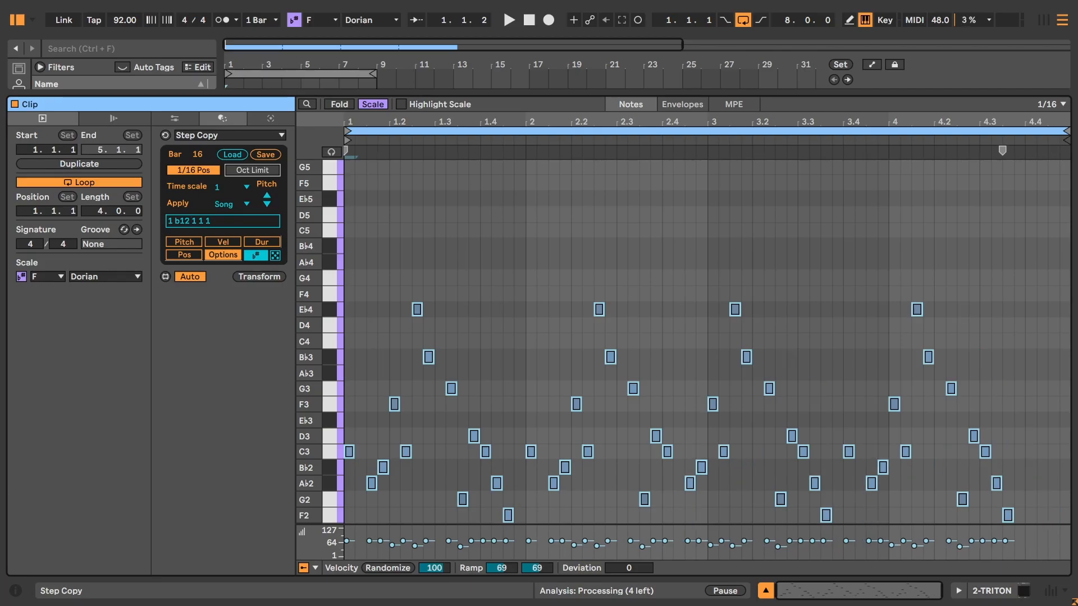
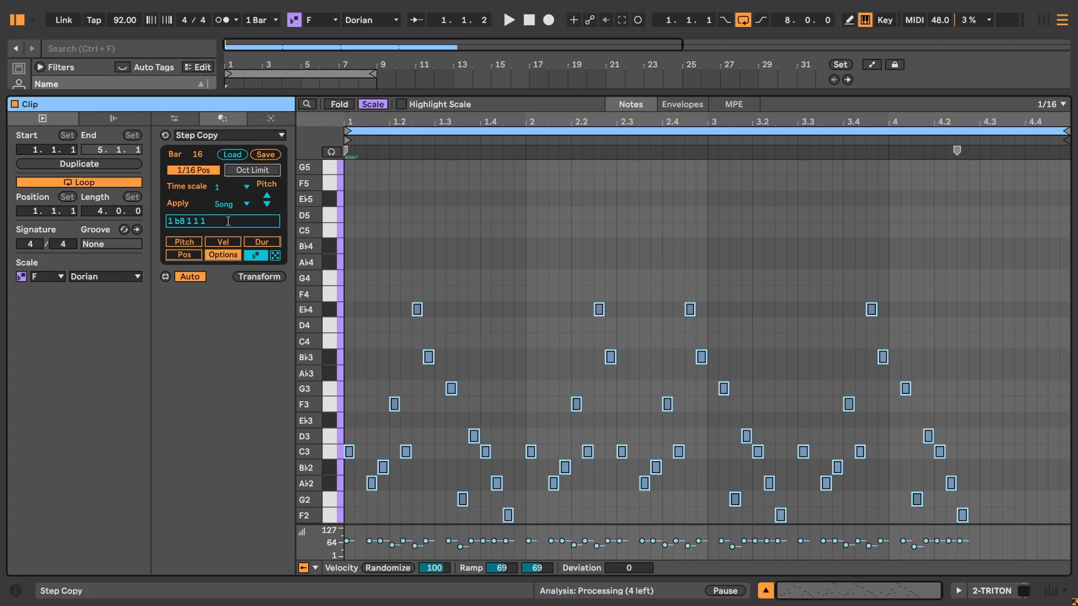
Replace the Song order with "1|2" so pages 1 and 2 are layered.
key(BackSpace)
key(BackSpace)
key(BackSpace)
text(i)
key(shift+End)
text(2)
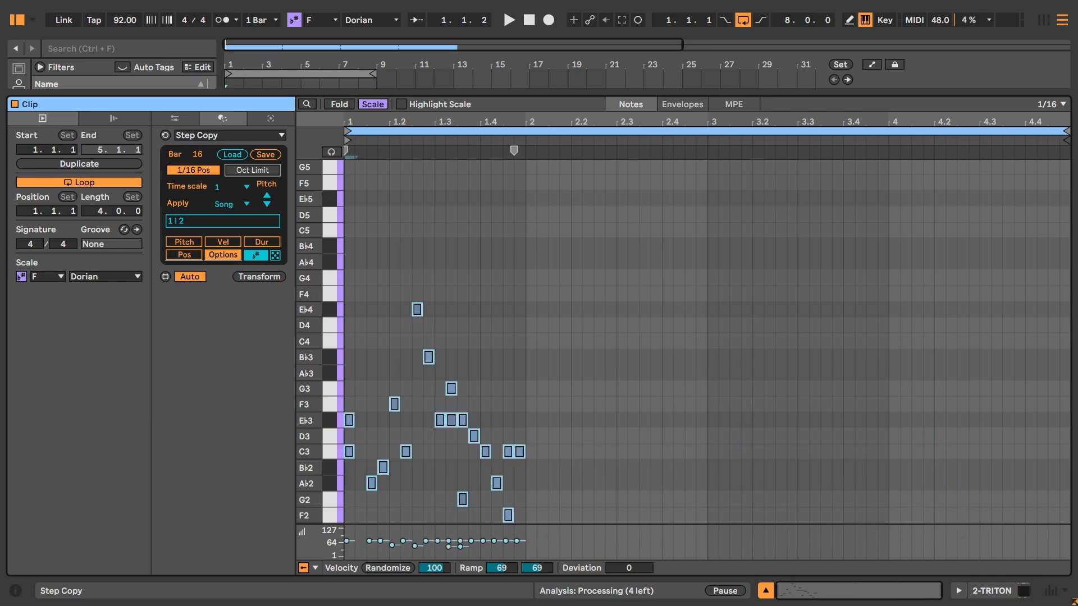
Paste the copied page over the pitch steps of pages 1 and 2, and set page 2's first step to 3.
click(177, 242)
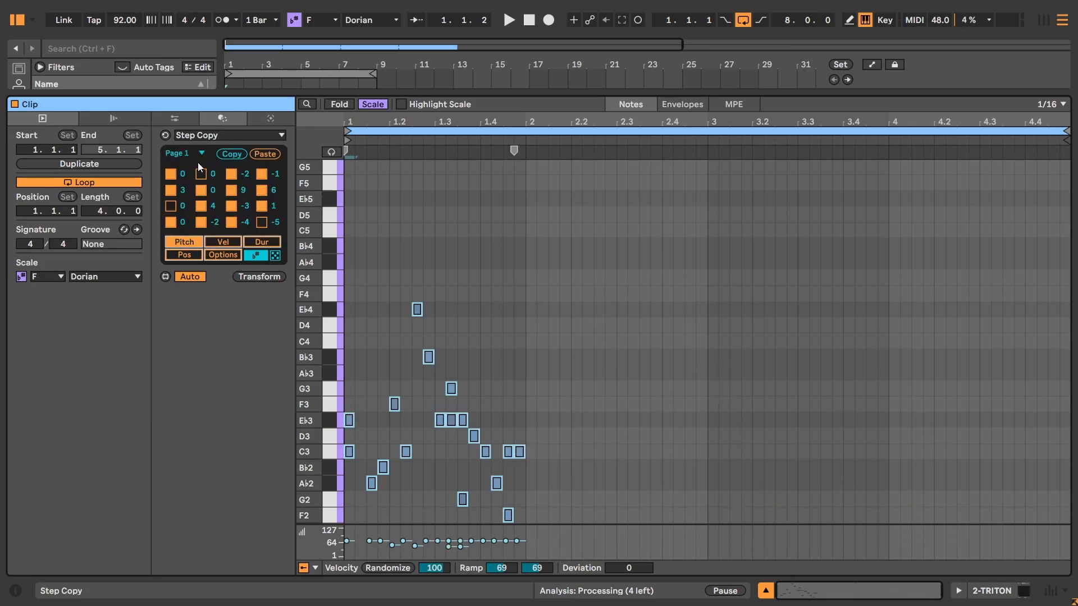
click(267, 153)
click(184, 152)
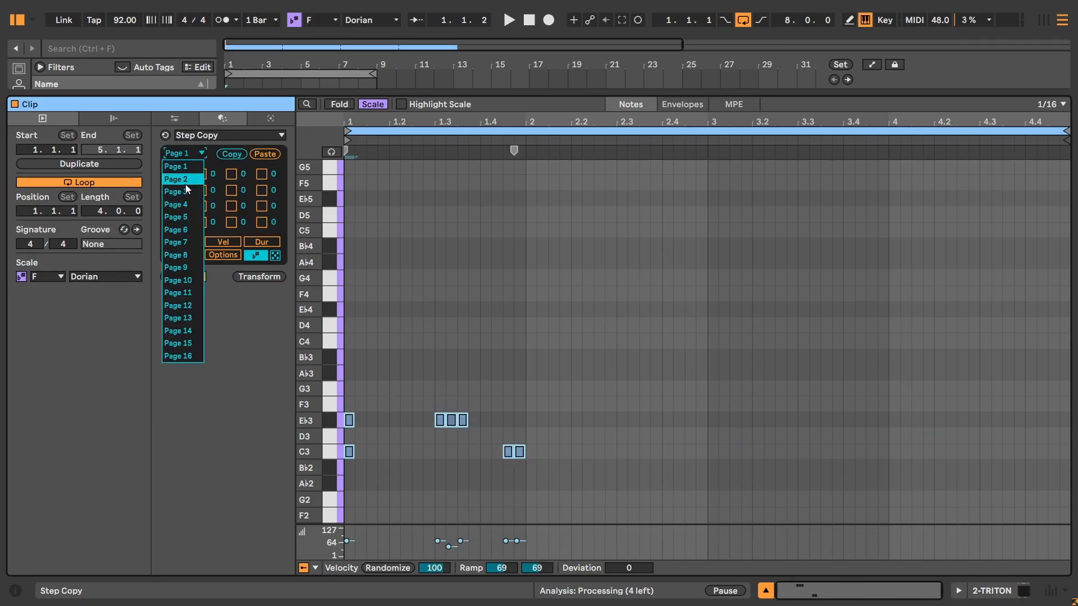
click(185, 183)
click(264, 153)
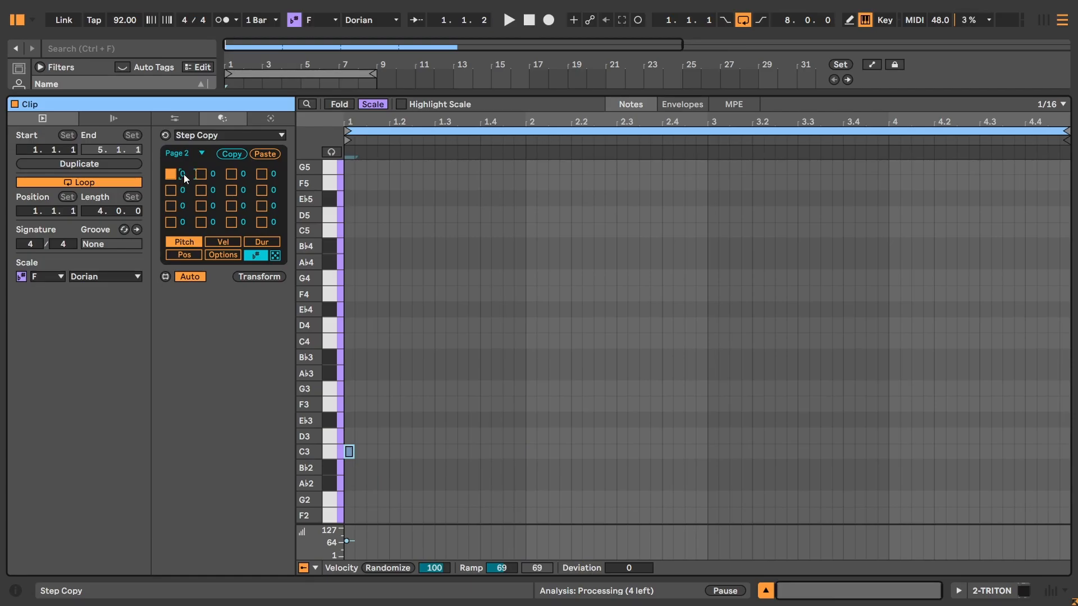
scroll(183, 174, up, 3)
On page 1, enable steps 3, 4, 9, 11 and 12.
click(194, 153)
click(183, 164)
click(231, 174)
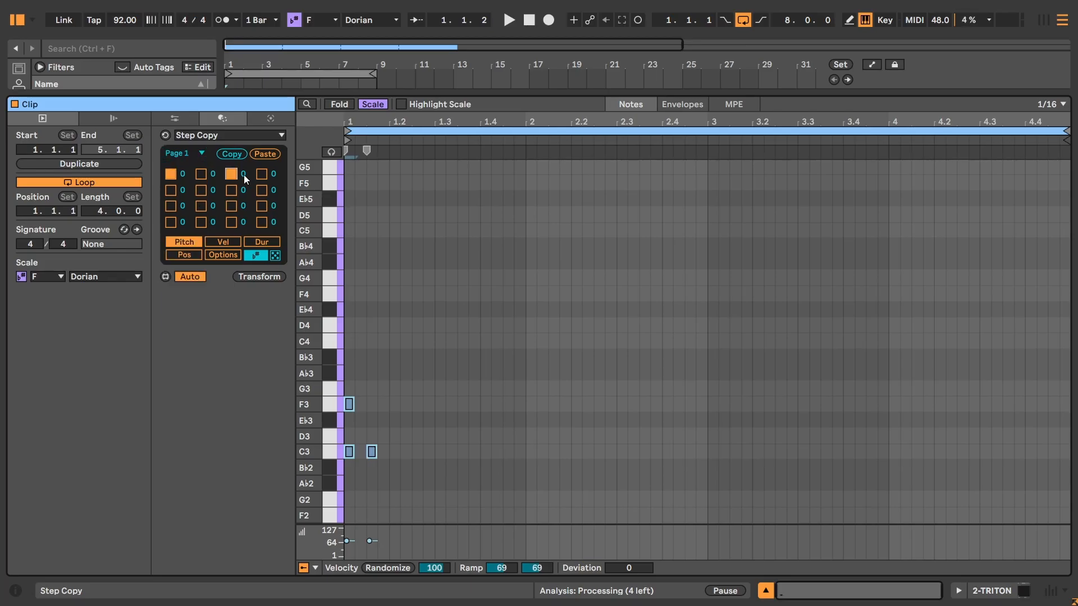
click(261, 174)
click(261, 206)
click(231, 205)
click(170, 206)
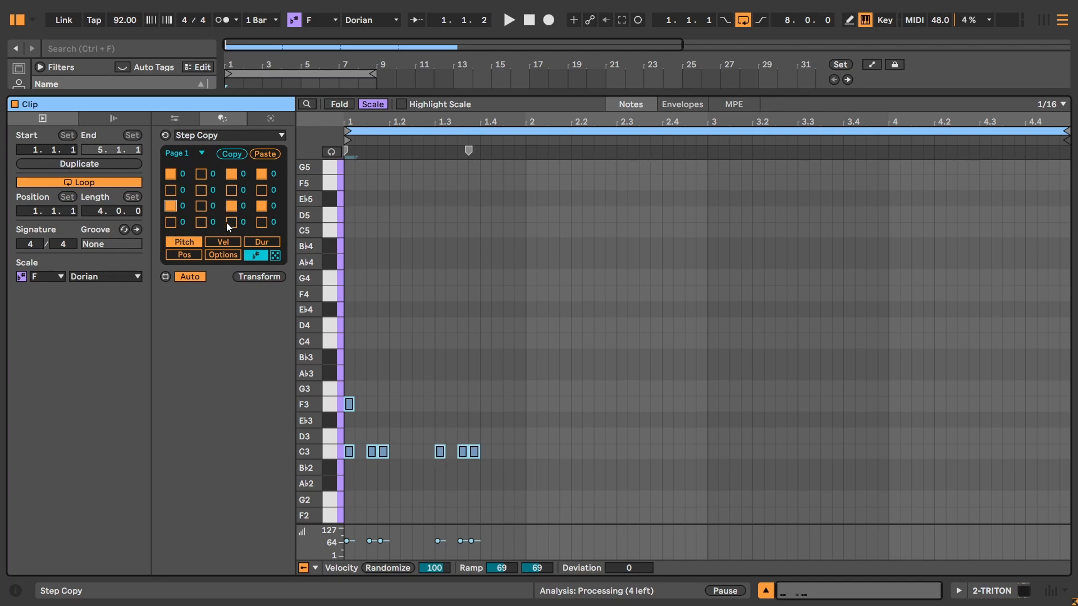
Paste page 1's step pattern onto page 2 and shift the whole page's pitch up by 3.
click(199, 153)
click(190, 174)
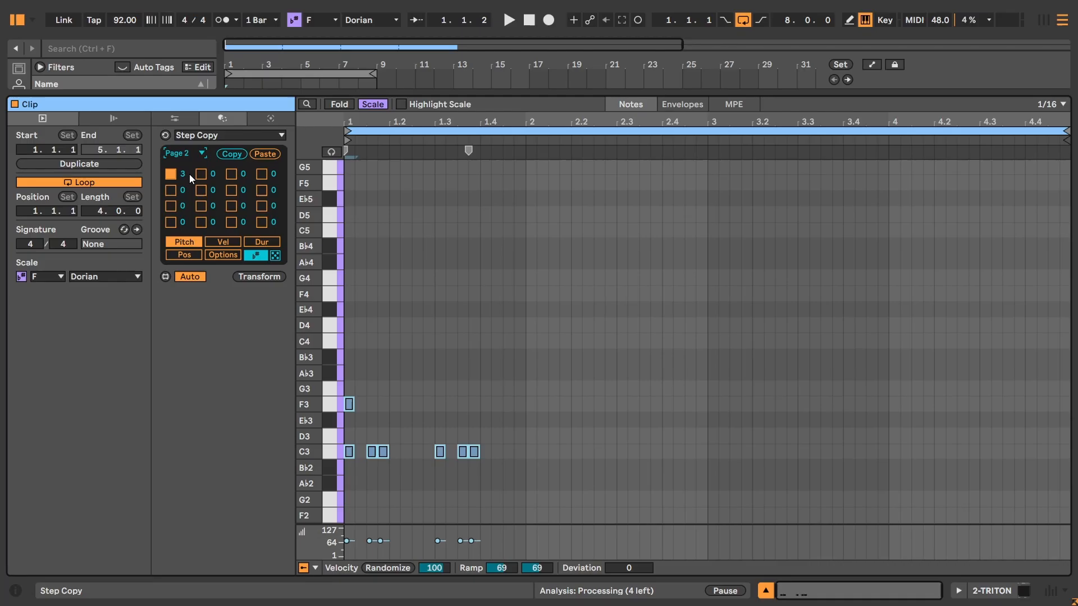
click(258, 159)
click(222, 256)
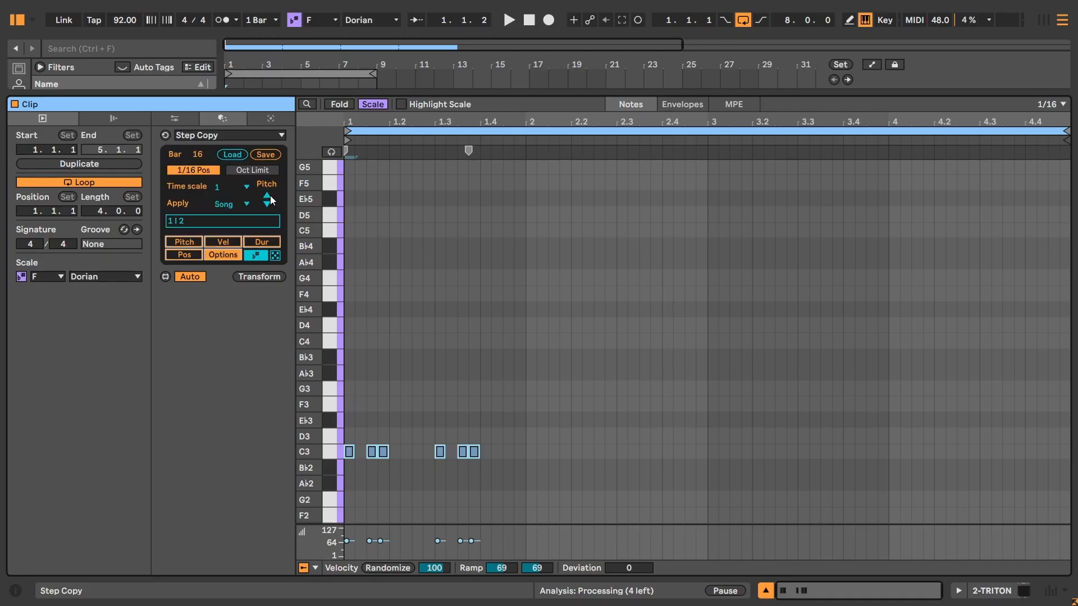
click(267, 196)
click(267, 195)
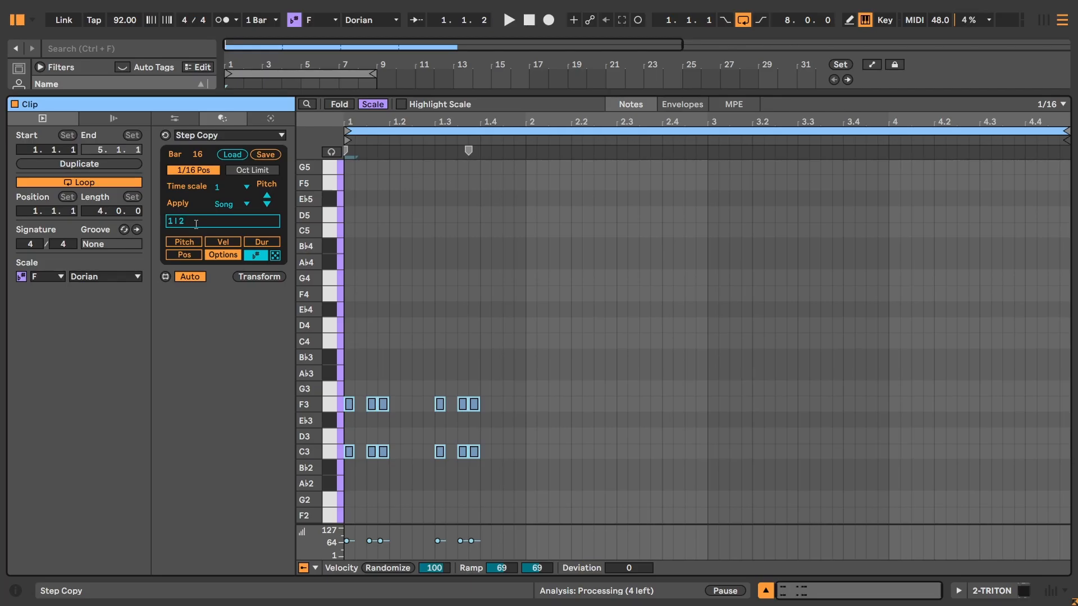
Extend the Song order to "1|2|3|4" and fill page 3 with the copied pattern shifted up by 5.
text(3|4)
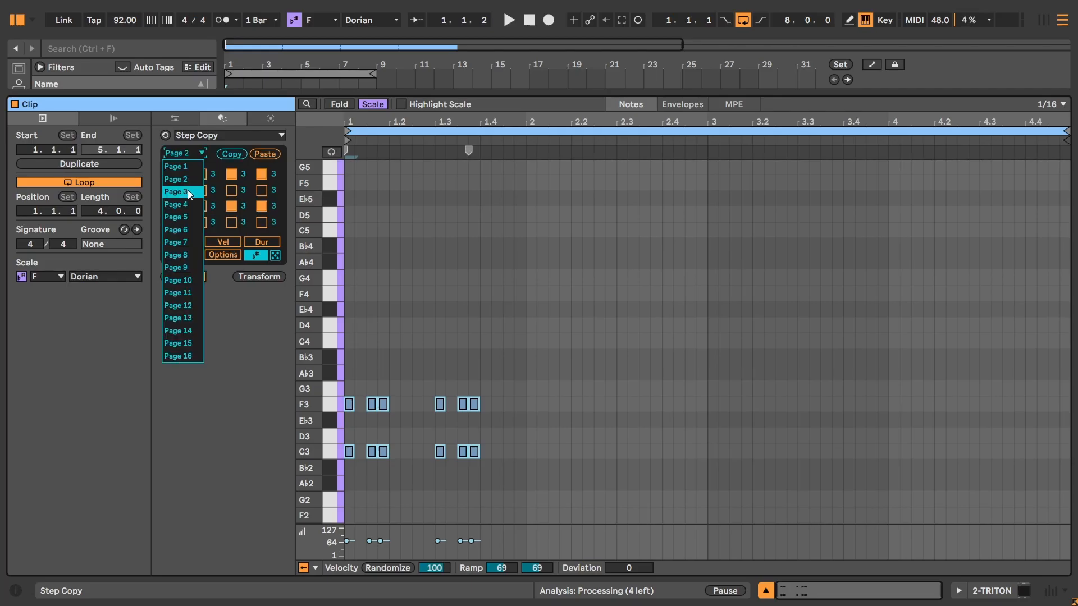
click(188, 191)
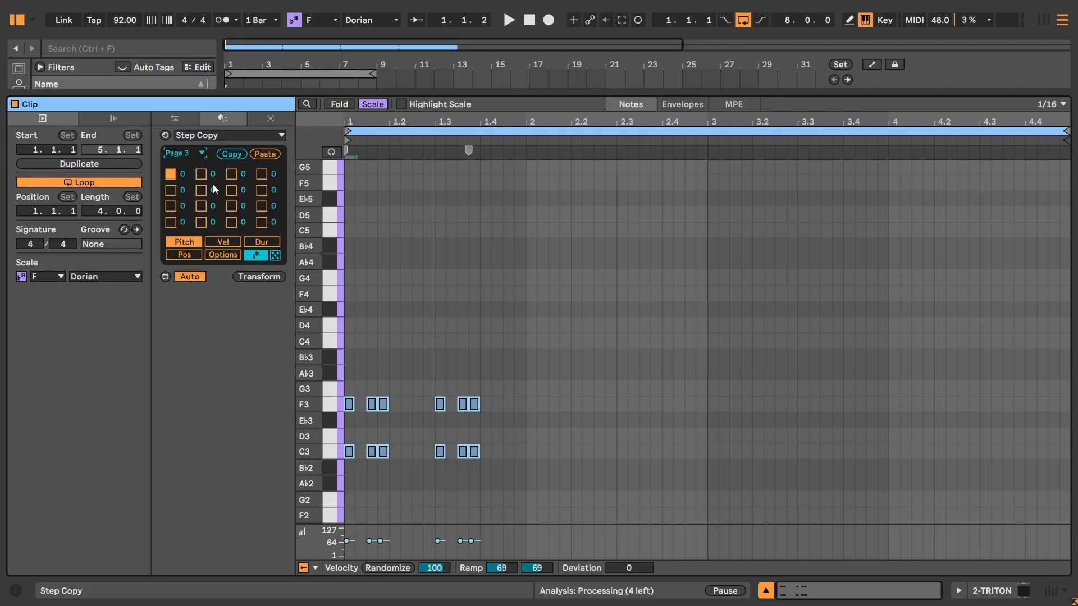
click(269, 155)
click(222, 255)
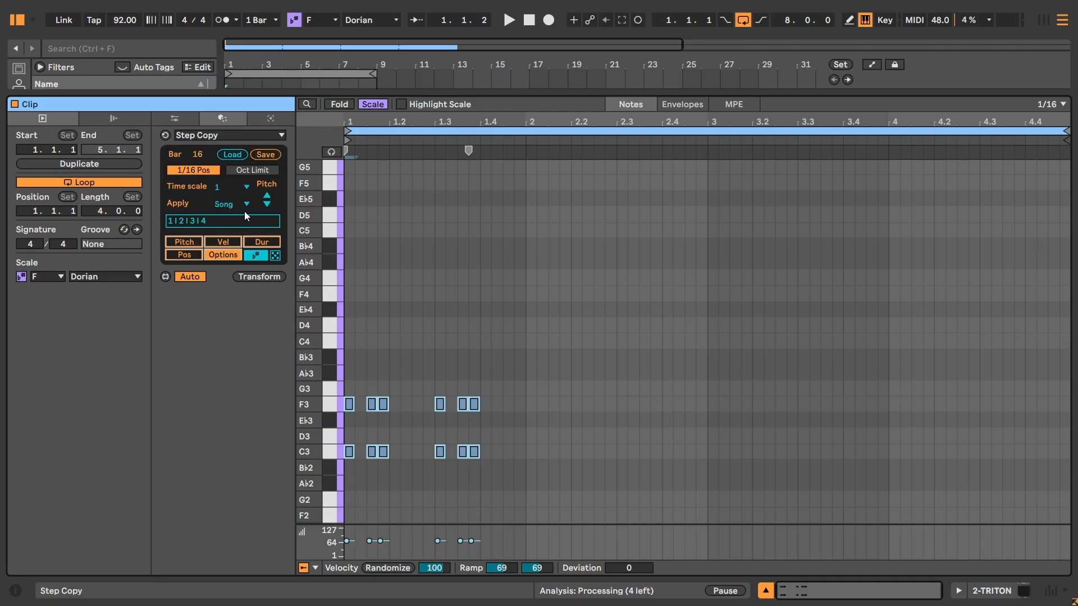
click(268, 195)
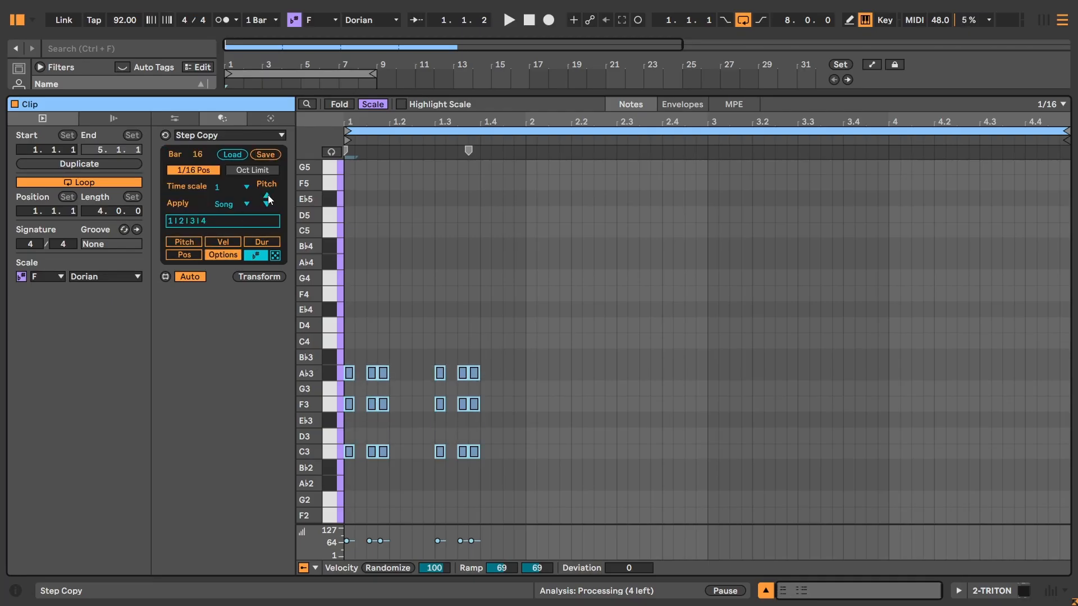
Paste the copied pattern onto page 4 and shift the whole page's pitch up by 7.
click(179, 244)
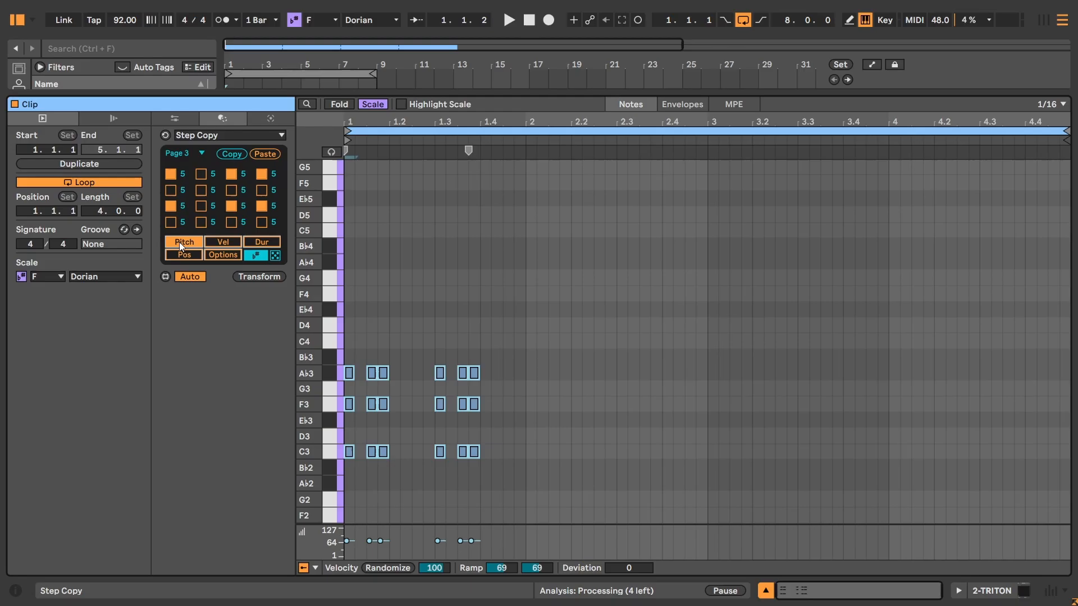
click(194, 153)
click(186, 207)
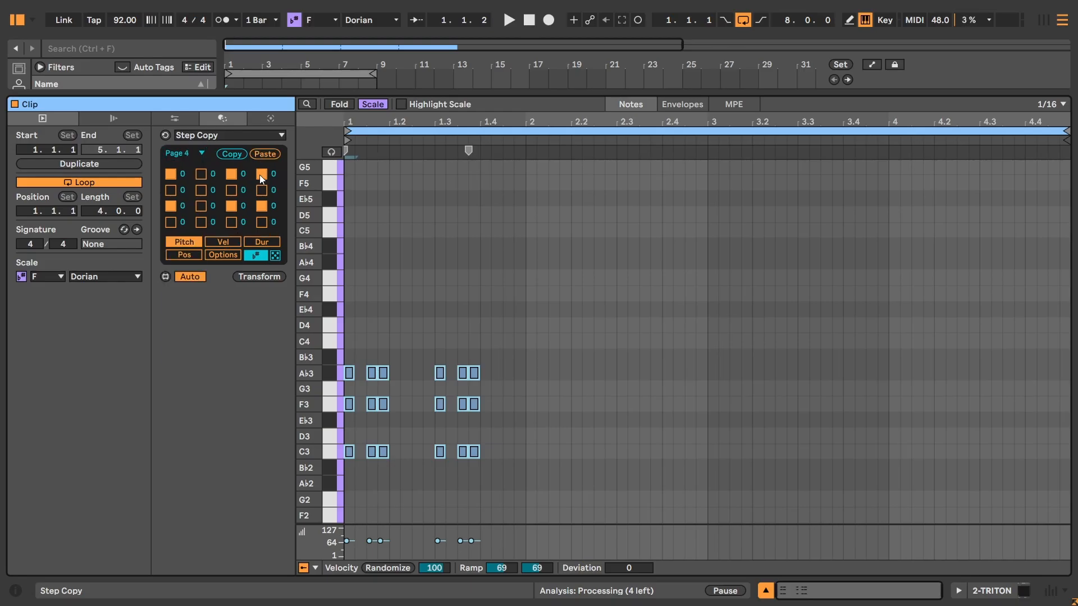
click(227, 255)
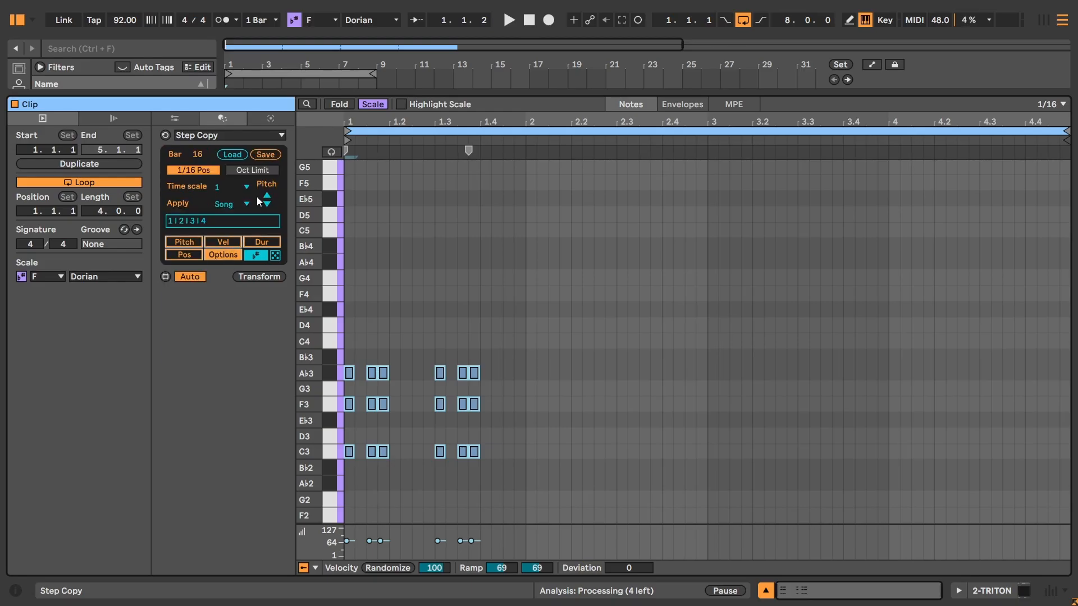
click(267, 195)
click(267, 195)
click(268, 194)
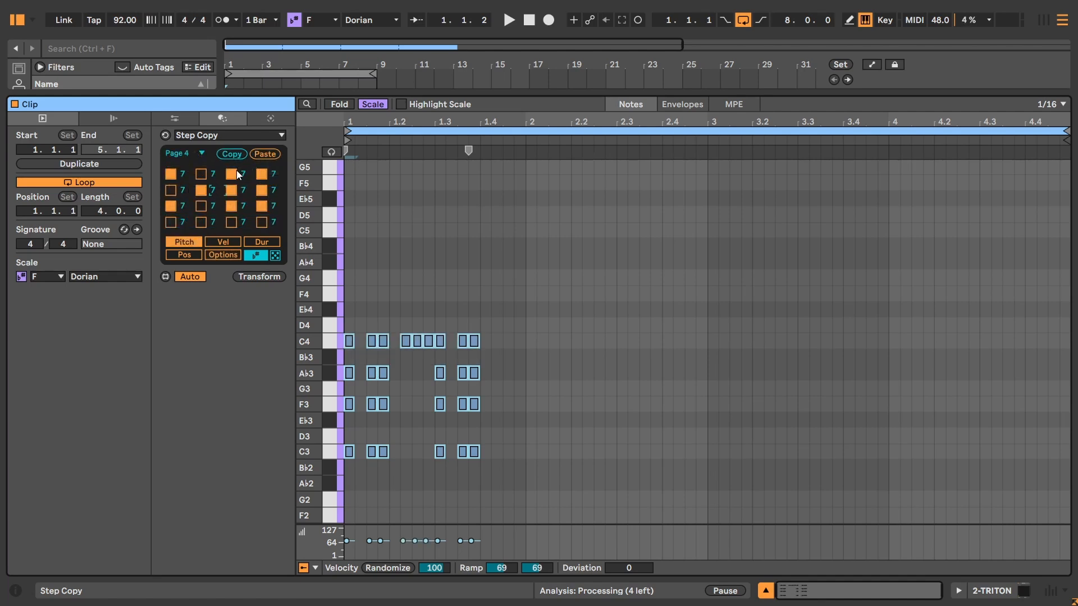
On page 4, set the pitch of step 3 to 8 and step 12 to 6.
scroll(245, 178, up, 1)
scroll(278, 206, up, 1)
scroll(277, 206, down, 2)
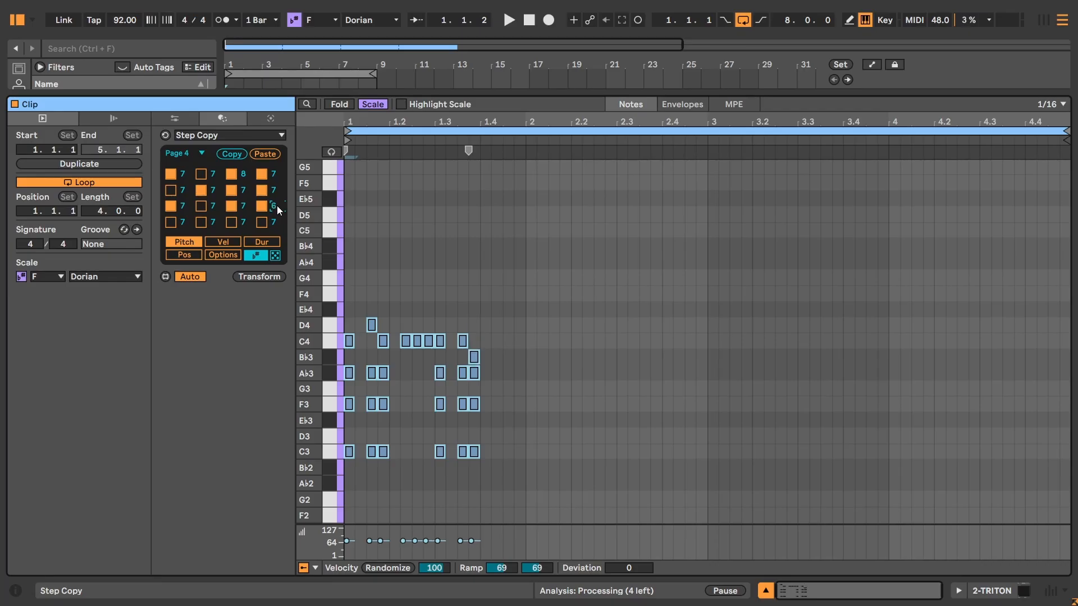
scroll(278, 205, up, 1)
scroll(277, 205, down, 1)
On page 3, set the pitch of steps 1 and 11 to 4, and review the Song order in the options.
click(180, 153)
click(185, 195)
scroll(243, 204, down, 1)
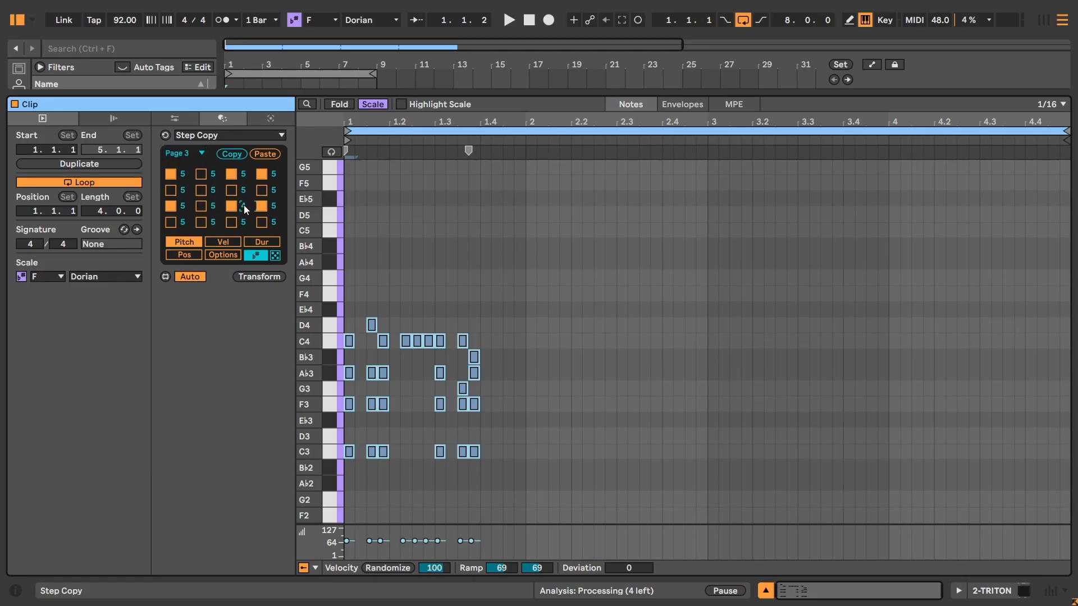
click(223, 255)
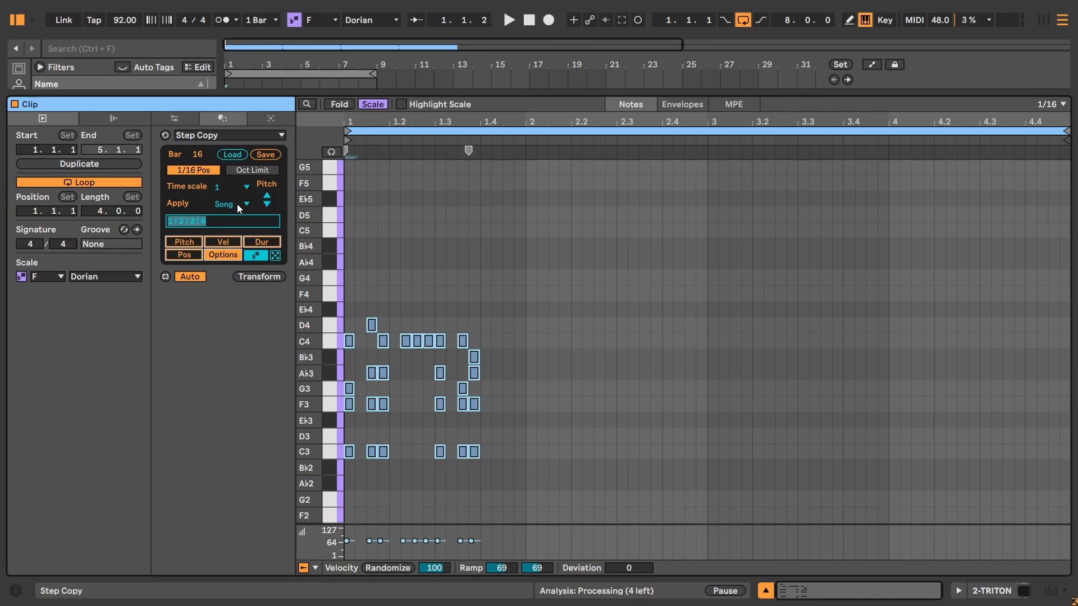
click(188, 242)
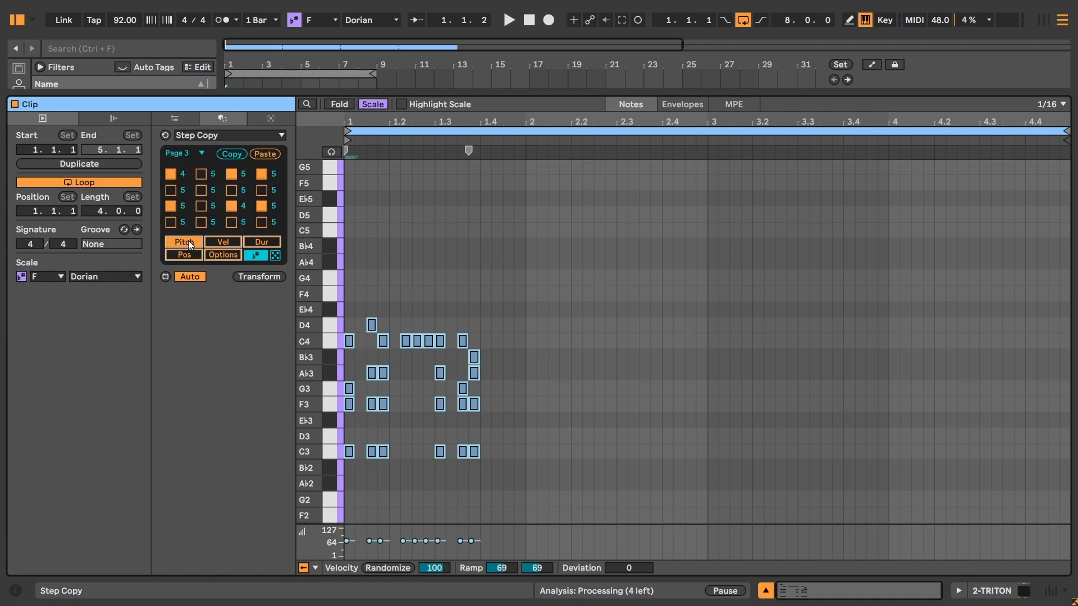